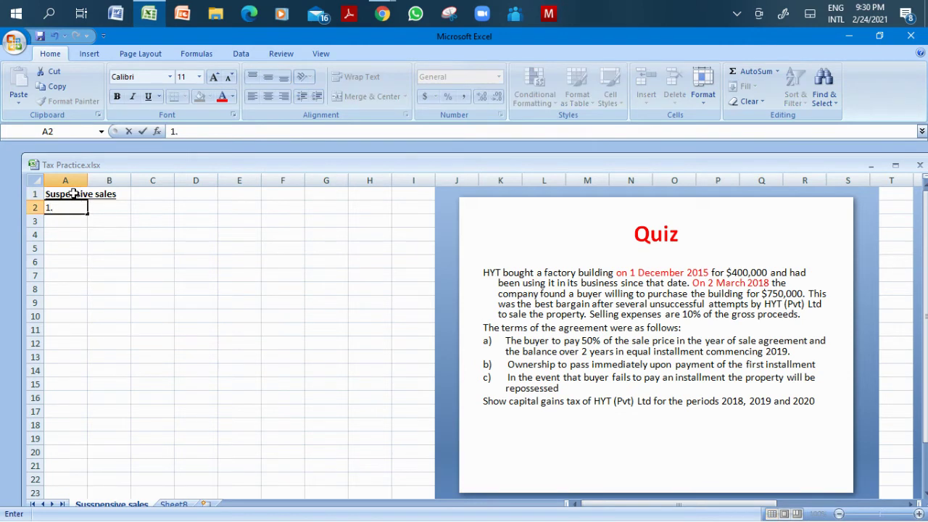
Complete the Suspensive sales list with "1. Hire purchase relief" in A2 and "2. Repossessions" in A3.
{"action": "type", "text": "Hire purc"}
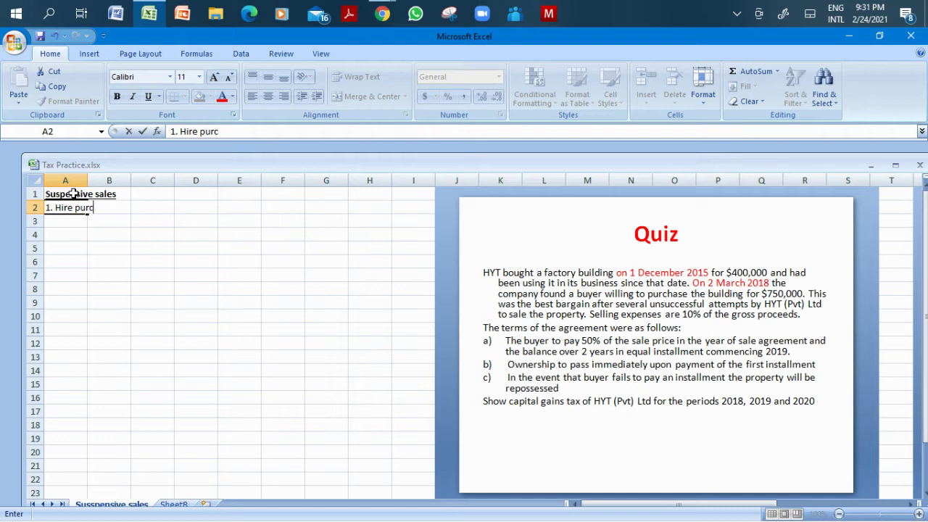
{"action": "type", "text": "hase relief"}
{"action": "key", "text": "Return"}
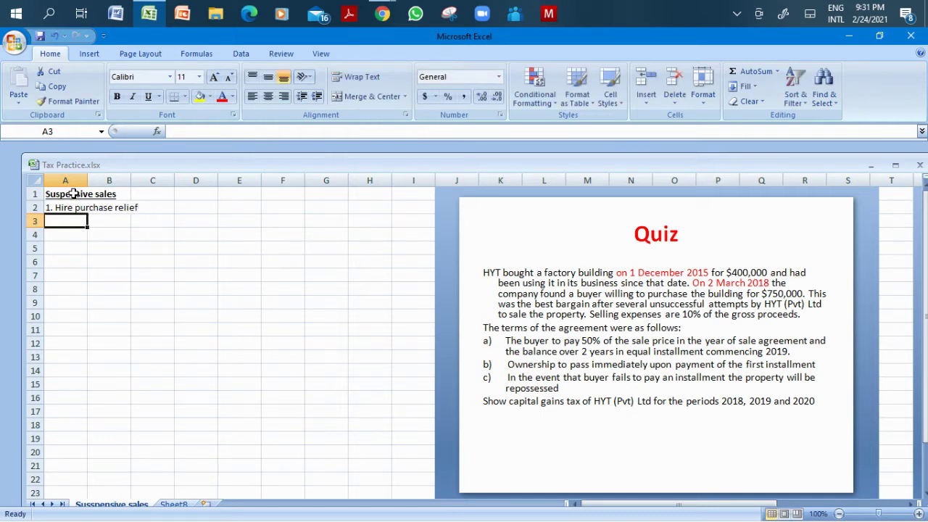
{"action": "type", "text": "2."}
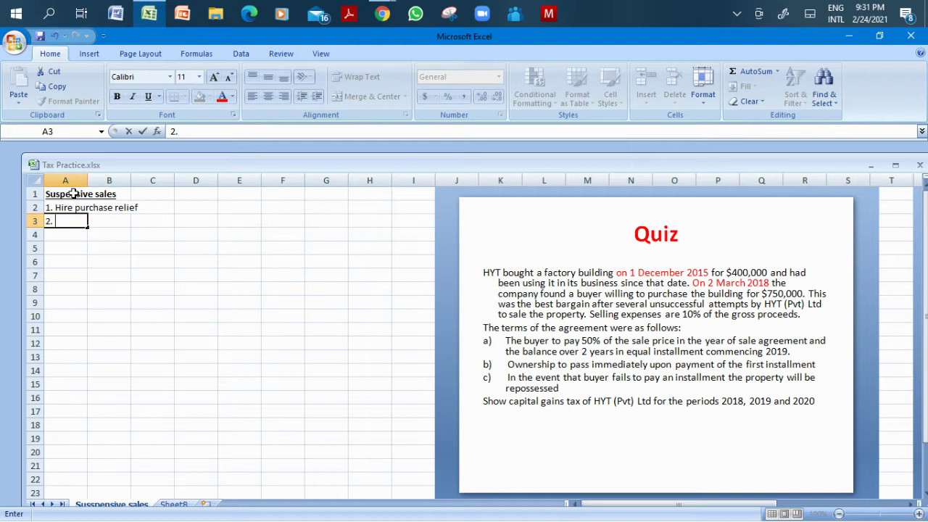
{"action": "type", "text": " Re"}
{"action": "type", "text": "possessions"}
{"action": "key", "text": "Return"}
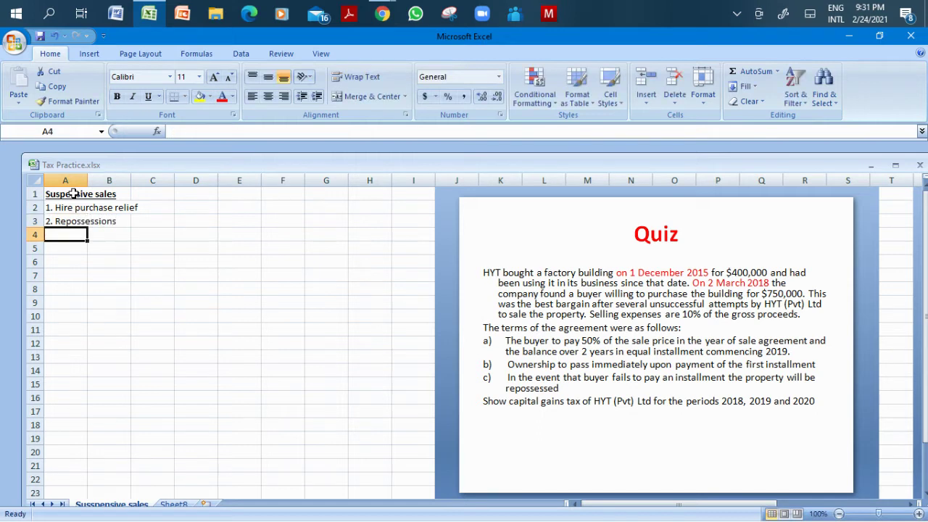
Widen column A to about the width of the "Suspensive sales" heading.
{"action": "left_click", "coordinate": [146, 240]}
{"action": "left_click_drag", "start_coordinate": [88, 180], "coordinate": [113, 184]}
{"action": "left_click", "coordinate": [100, 258]}
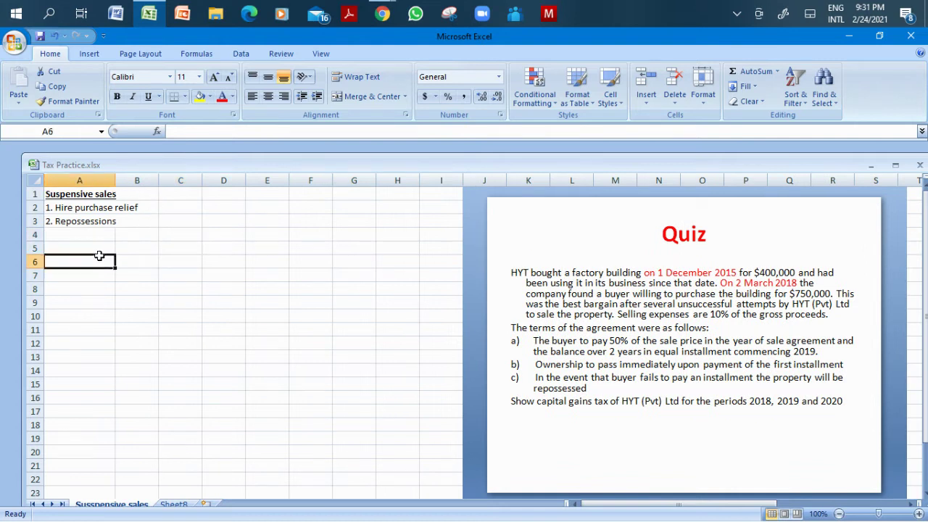
{"action": "left_click", "coordinate": [96, 231]}
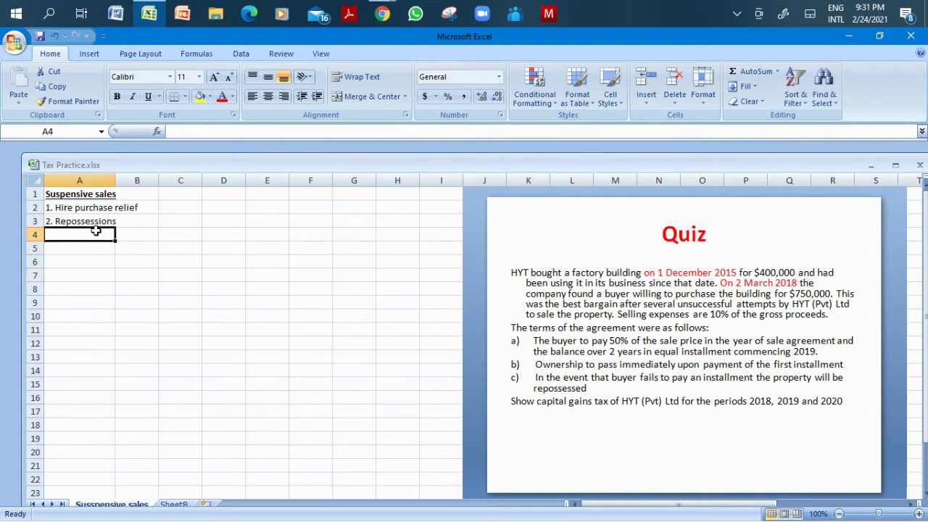
{"action": "left_click", "coordinate": [209, 218]}
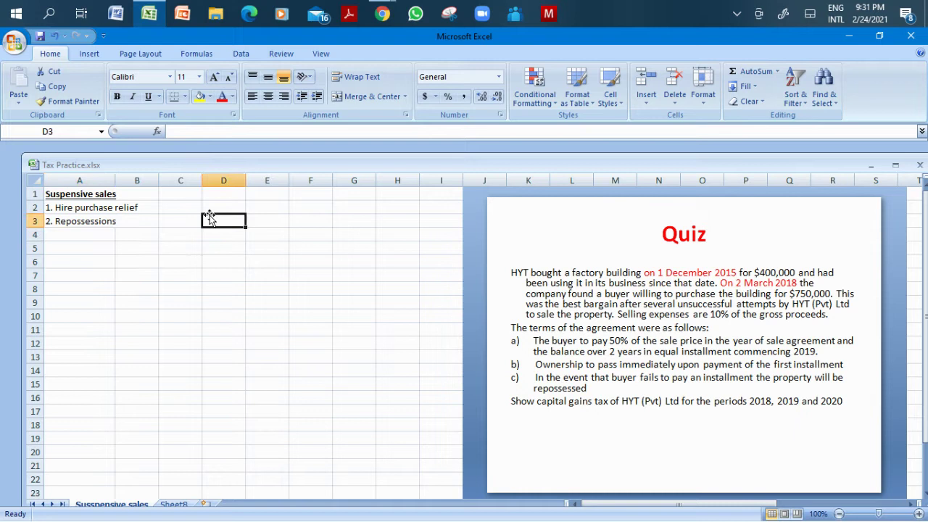
{"action": "left_click", "coordinate": [184, 208]}
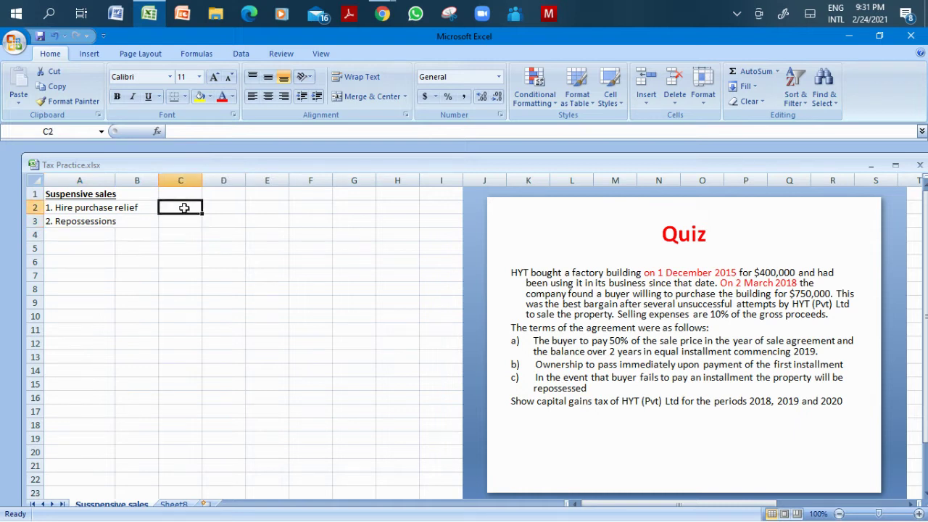
{"action": "key", "text": "Left"}
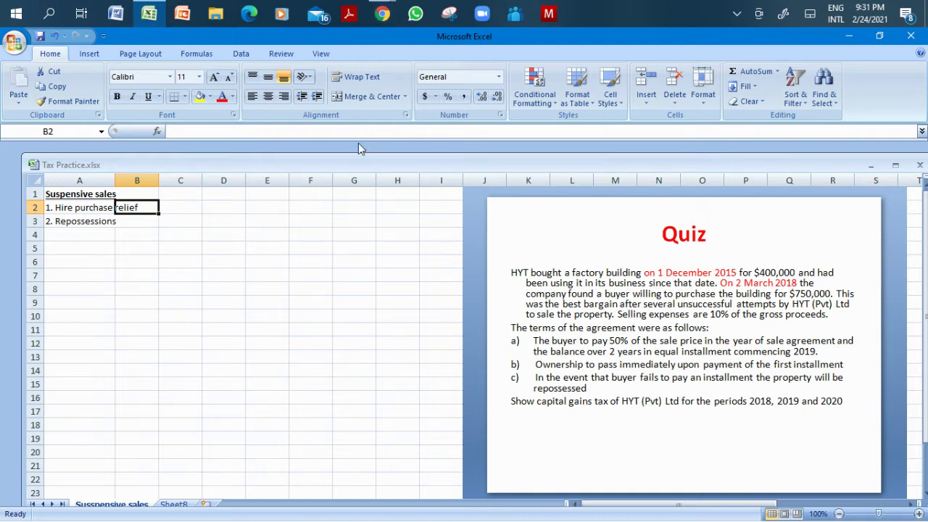
{"action": "left_click", "coordinate": [382, 14]}
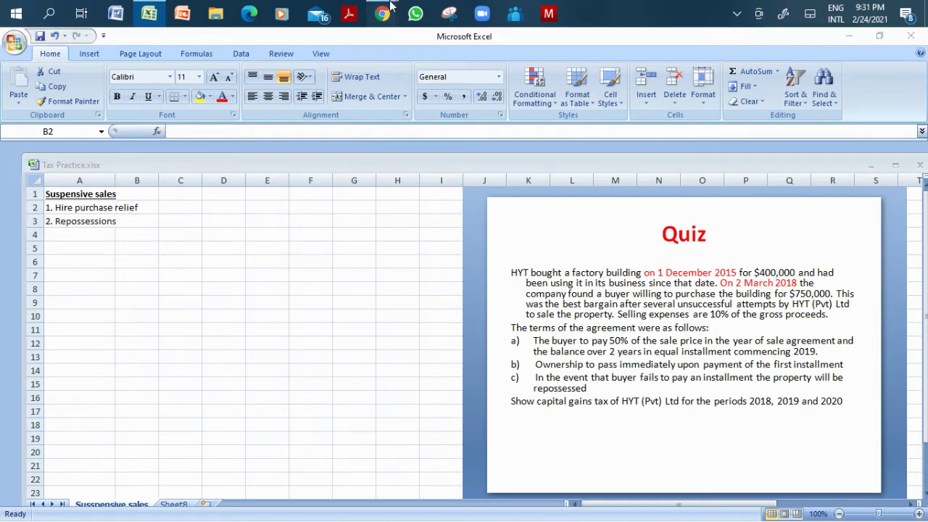
{"action": "left_click", "coordinate": [303, 89]}
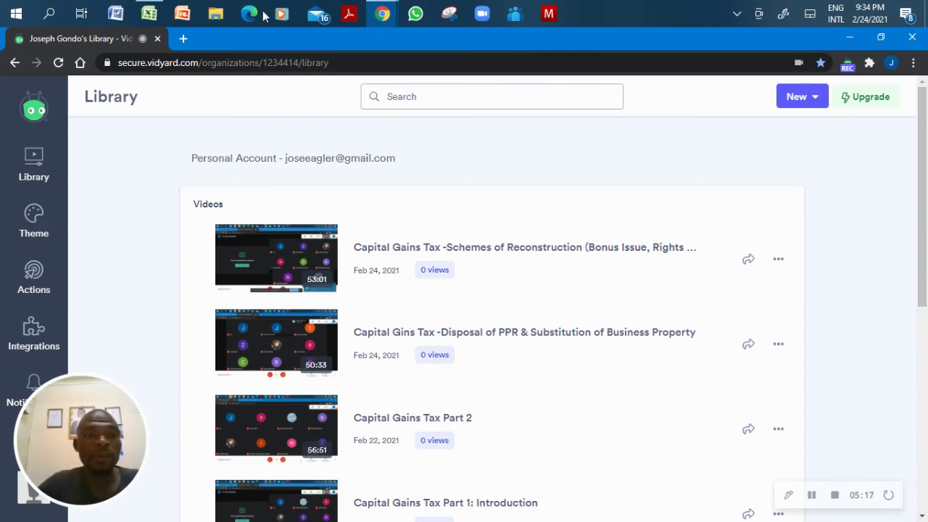
{"action": "left_click", "coordinate": [153, 11]}
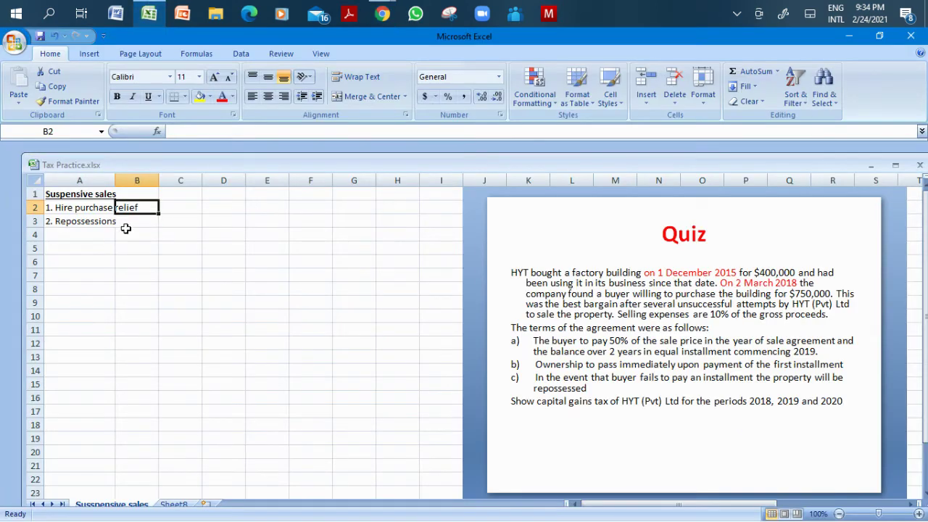
{"action": "left_click", "coordinate": [98, 238]}
{"action": "left_click", "coordinate": [447, 219]}
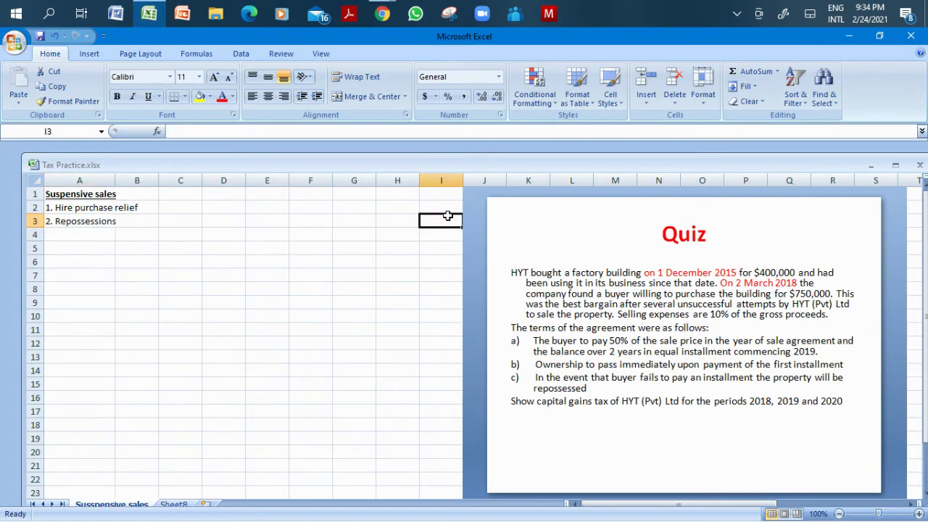
{"action": "left_click", "coordinate": [395, 235]}
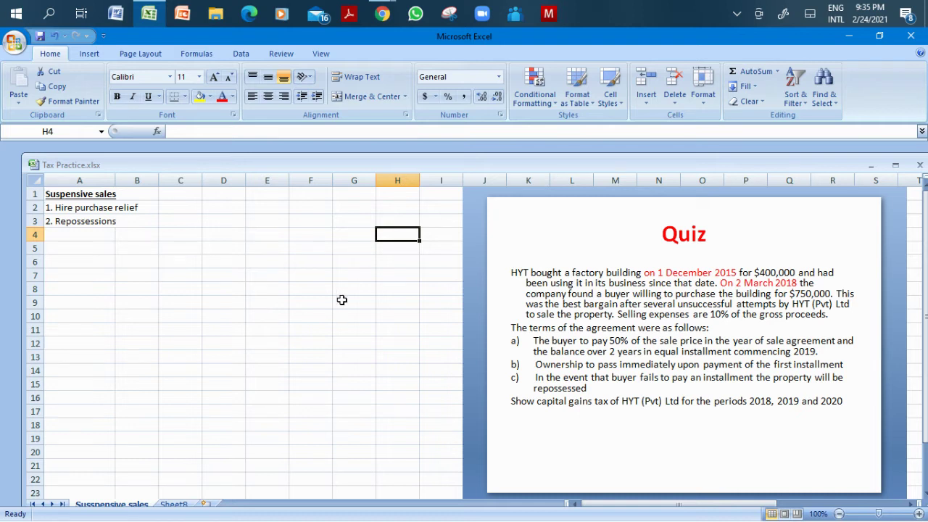
Add a Proceeds line with the label in A5 and the amount 400000 in D5.
{"action": "left_click", "coordinate": [72, 248]}
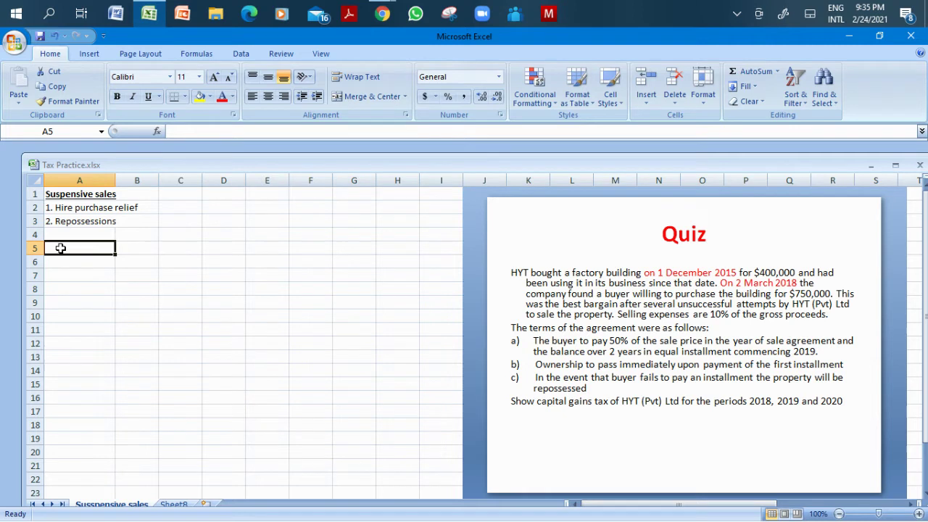
{"action": "type", "text": "Proceeds"}
{"action": "key", "text": "Tab"}
{"action": "key", "text": "Tab"}
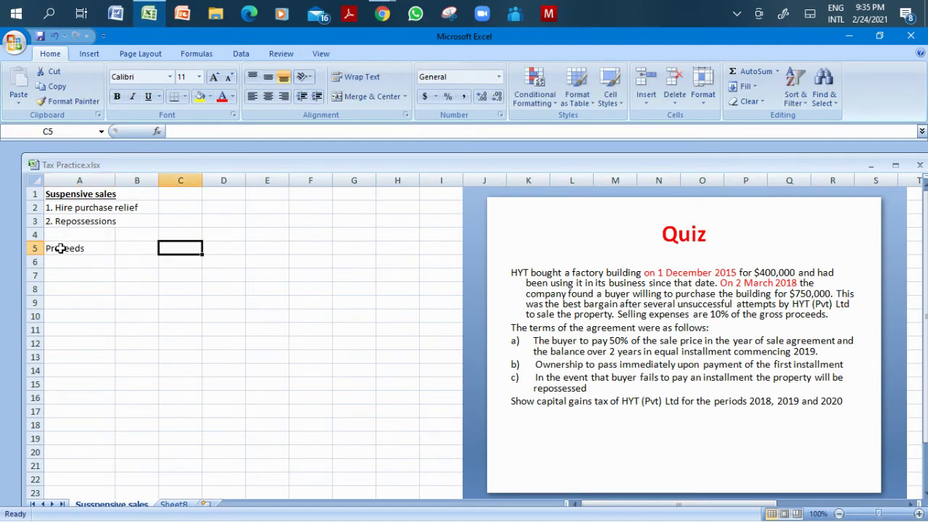
{"action": "key", "text": "Tab"}
{"action": "type", "text": "400"}
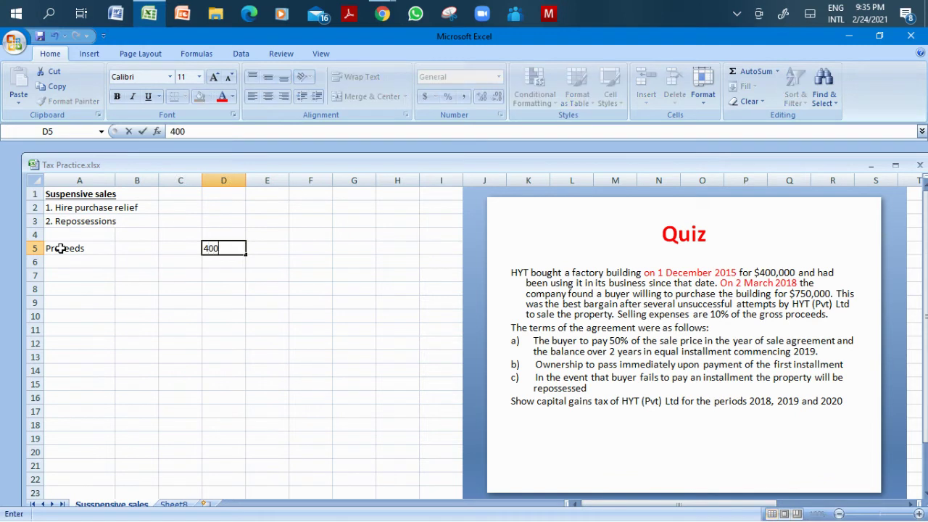
{"action": "type", "text": "000"}
{"action": "key", "text": "Return"}
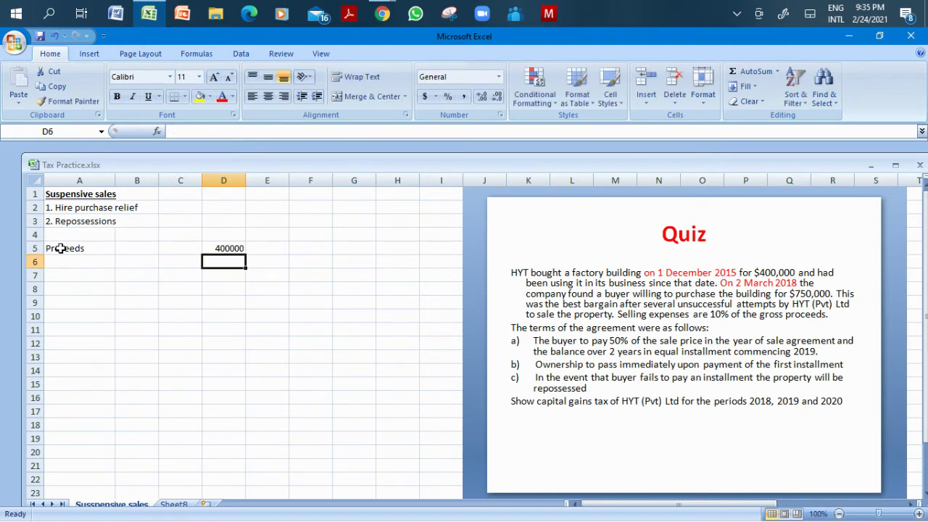
Enter the label "Deposit" in A6 under Proceeds.
{"action": "key", "text": "Left"}
{"action": "key", "text": "Left"}
{"action": "key", "text": "Left"}
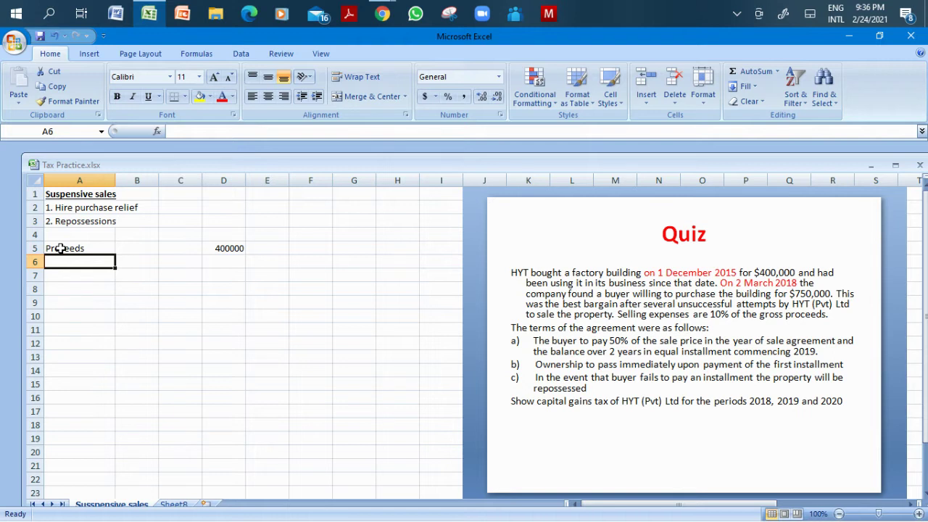
{"action": "type", "text": "Deposit"}
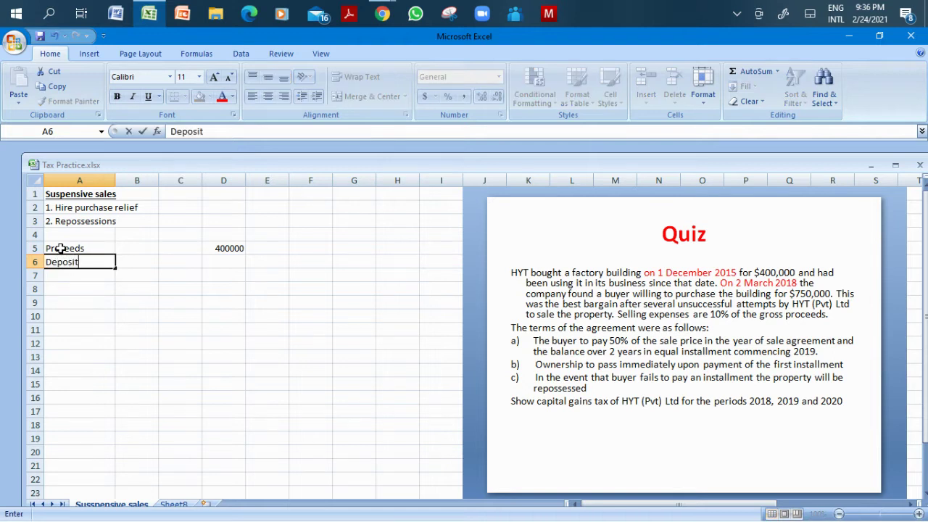
Calculate the deposit in D6 as 50% of the proceeds with the formula =D5*50%.
{"action": "key", "text": "Return"}
{"action": "key", "text": "Up"}
{"action": "key", "text": "Up"}
{"action": "key", "text": "Right"}
{"action": "key", "text": "Right"}
{"action": "key", "text": "Down"}
{"action": "key", "text": "Right"}
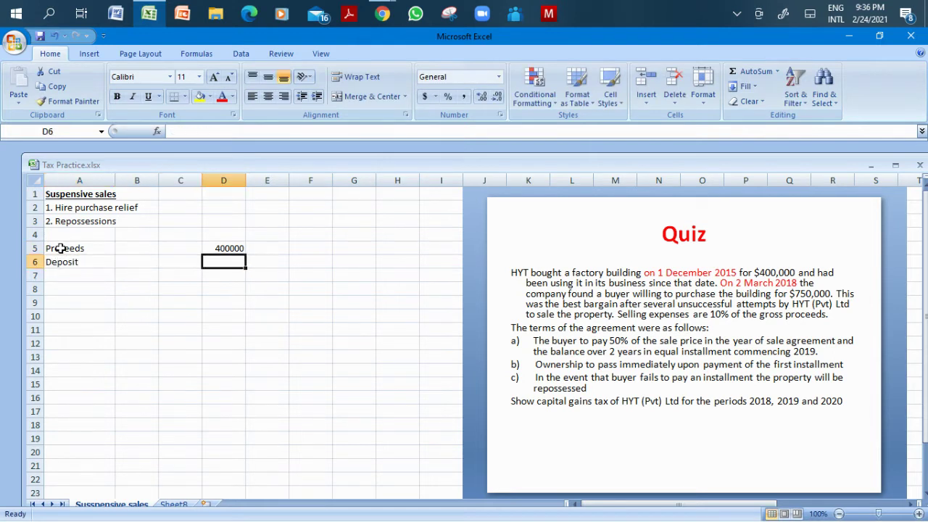
{"action": "type", "text": "="}
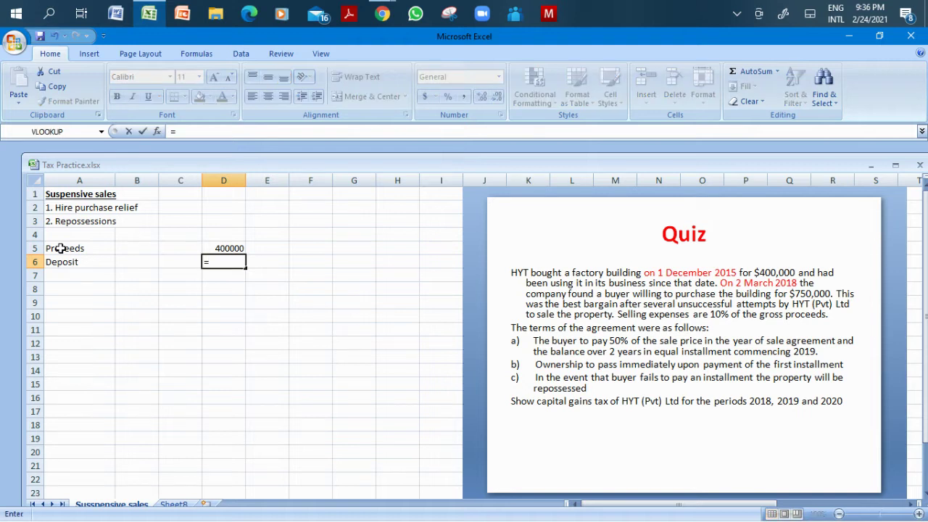
{"action": "left_click", "coordinate": [224, 248]}
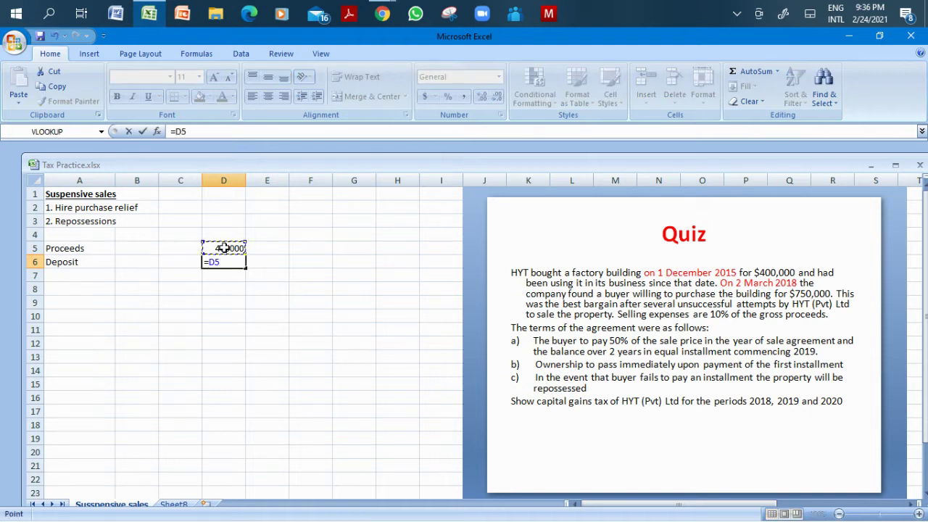
{"action": "type", "text": "*50%"}
{"action": "key", "text": "Return"}
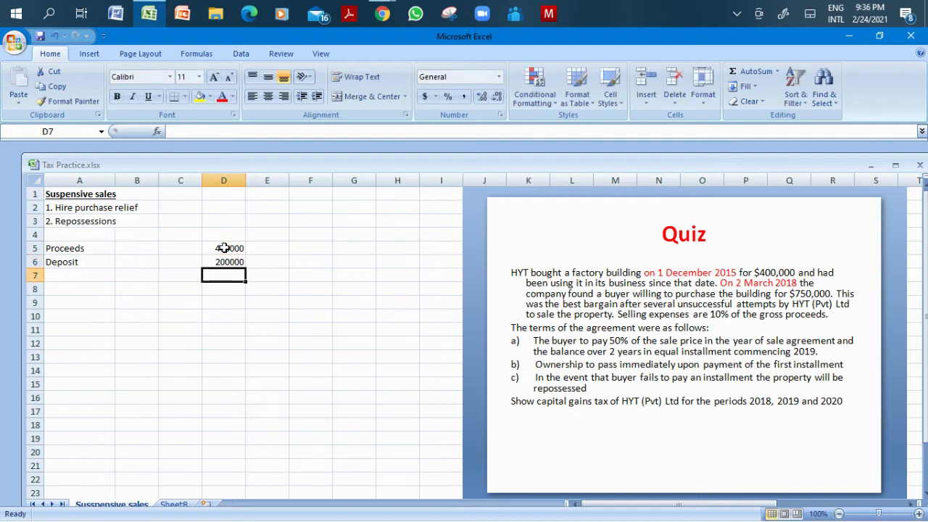
Make the deposit negative by extending its formula to =D5*50%*-1, and enter the year 2018 beside it in E6.
{"action": "double_click", "coordinate": [223, 261]}
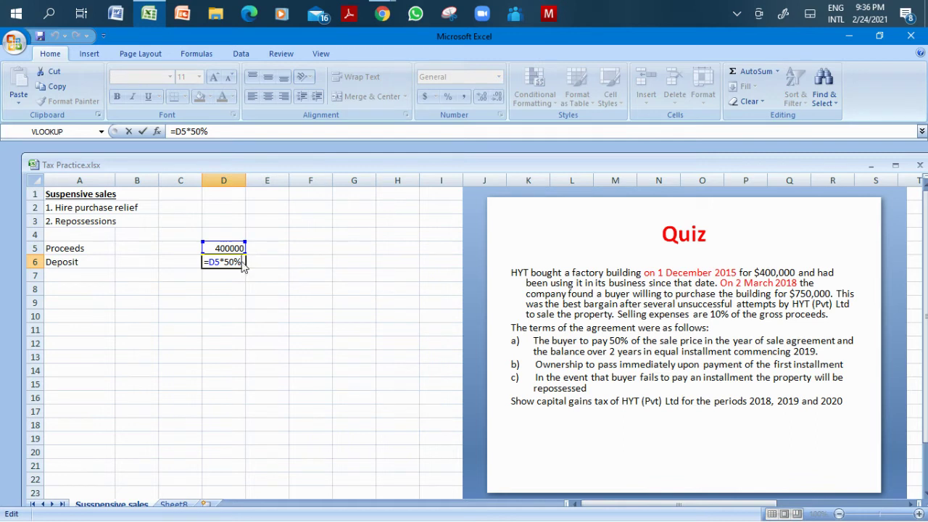
{"action": "type", "text": "*-1"}
{"action": "key", "text": "Return"}
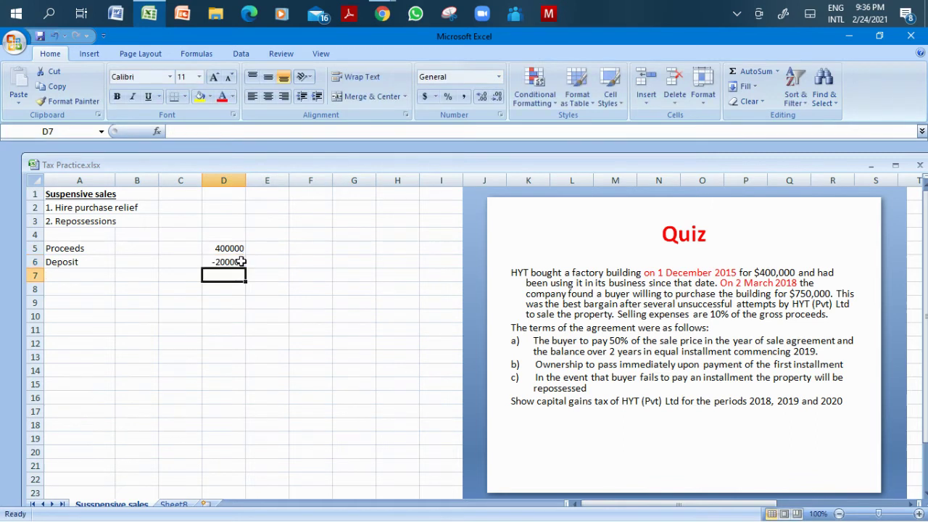
{"action": "left_click", "coordinate": [262, 261]}
{"action": "type", "text": "2018"}
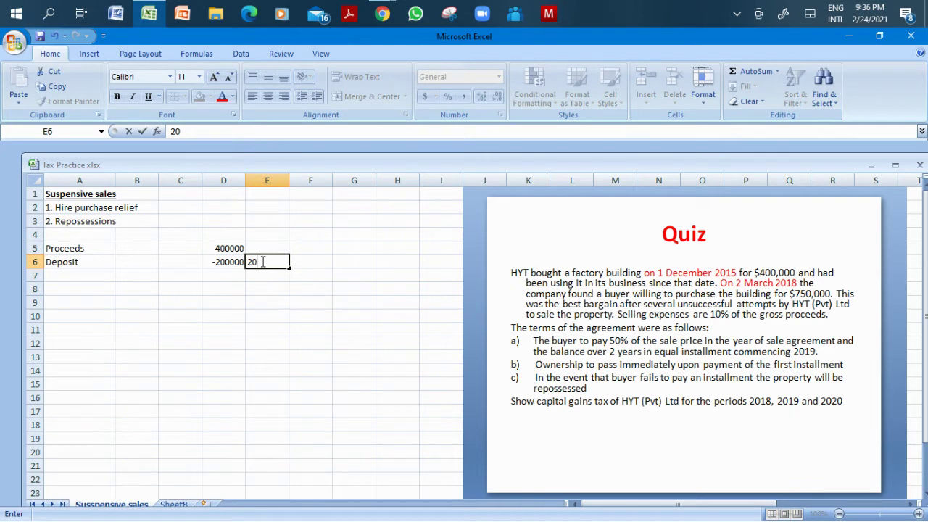
{"action": "key", "text": "Return"}
Enter 2019 in A7 below the Deposit label.
{"action": "key", "text": "Left"}
{"action": "key", "text": "Left"}
{"action": "key", "text": "Left"}
{"action": "key", "text": "Left"}
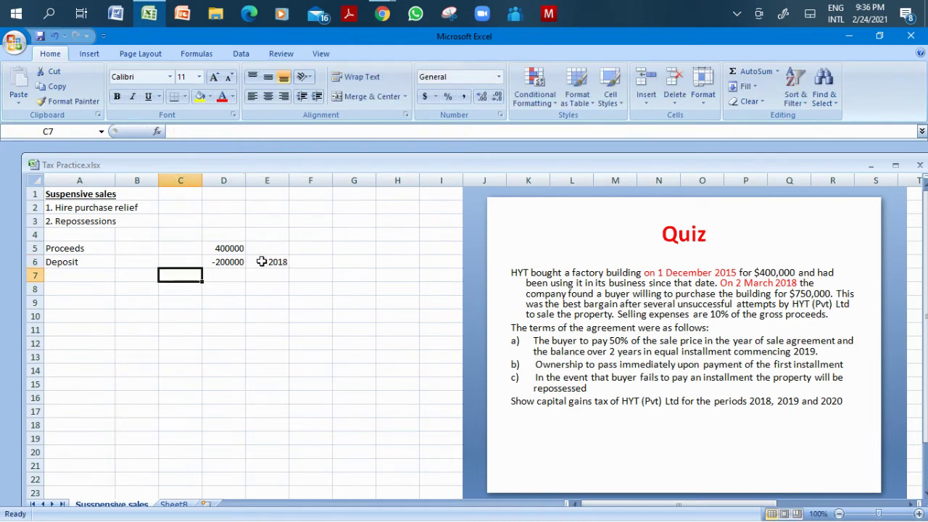
{"action": "type", "text": "2019"}
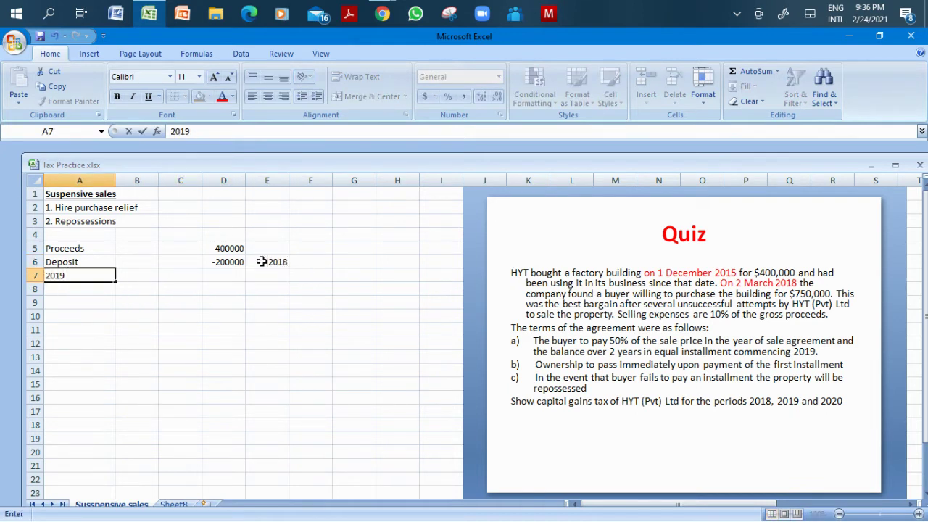
{"action": "key", "text": "Right"}
{"action": "key", "text": "Right"}
{"action": "key", "text": "Left"}
{"action": "key", "text": "Left"}
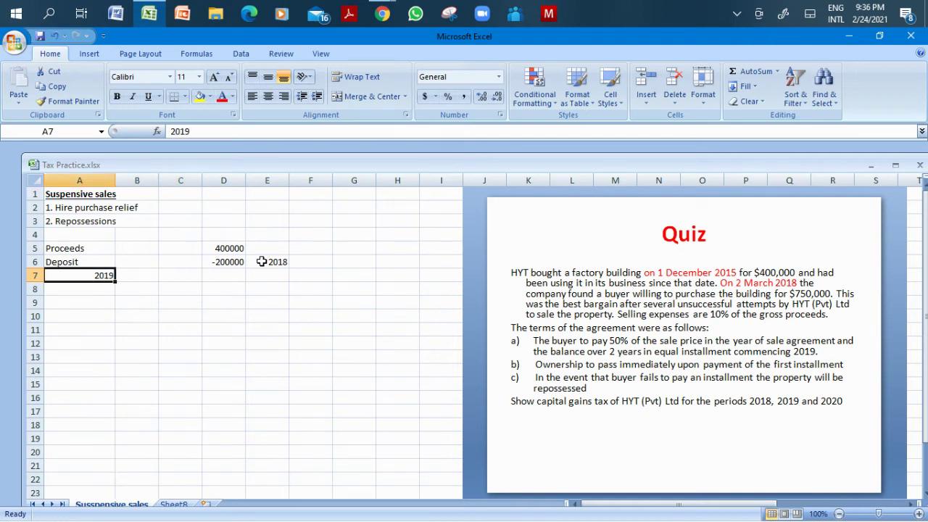
Label A7 as "1st Instal" and select D7 as the cell for its amount.
{"action": "type", "text": "1st"}
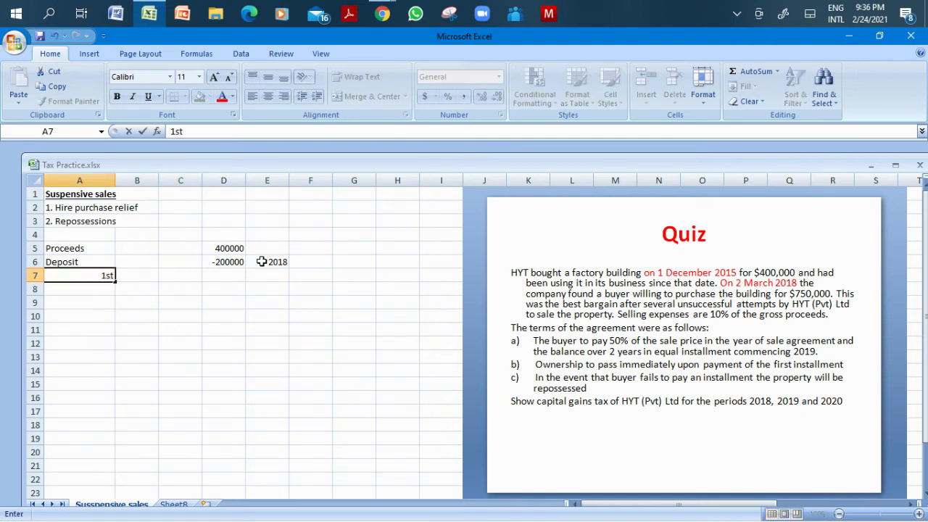
{"action": "type", "text": " Instal"}
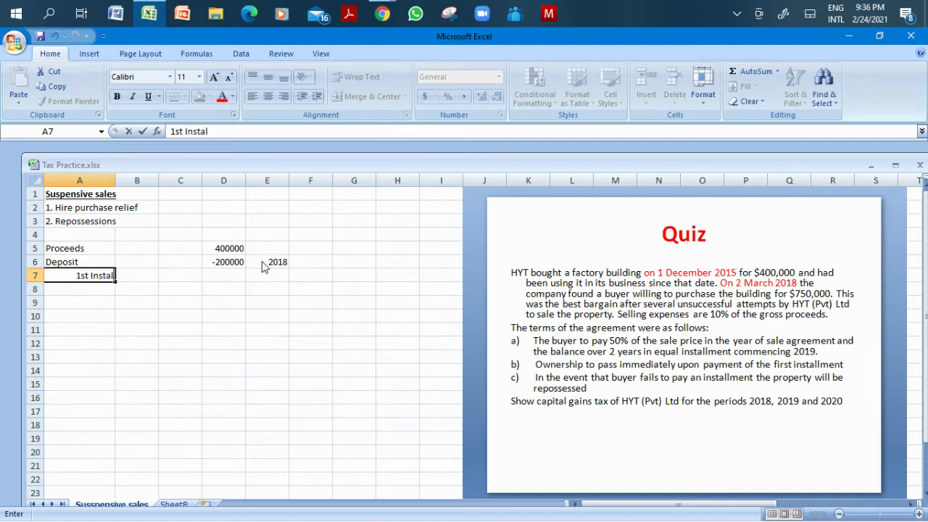
{"action": "key", "text": "Right"}
{"action": "key", "text": "Right"}
{"action": "key", "text": "Right"}
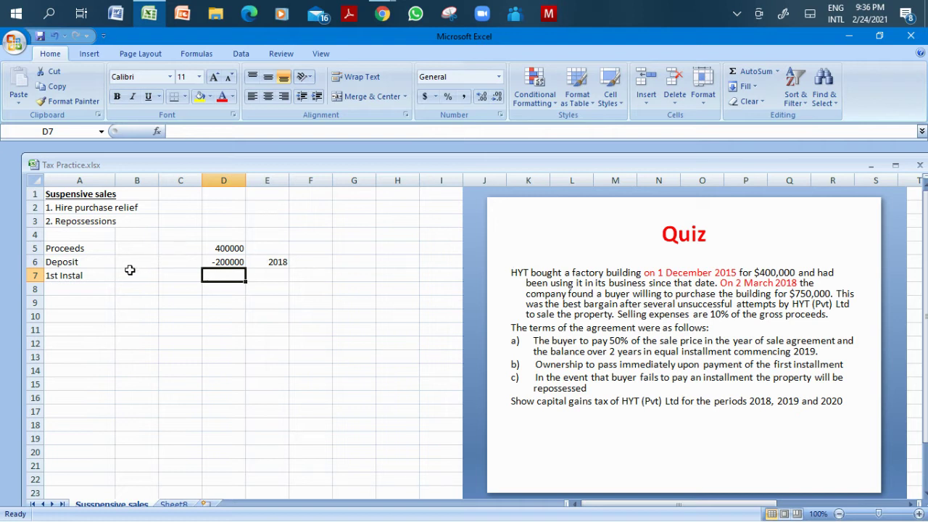
{"action": "left_click", "coordinate": [33, 276]}
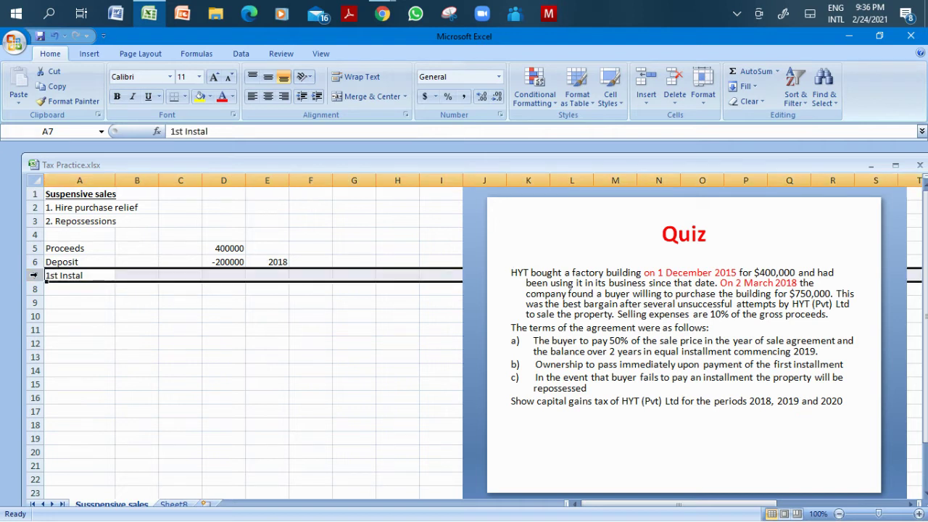
{"action": "left_click", "coordinate": [222, 274]}
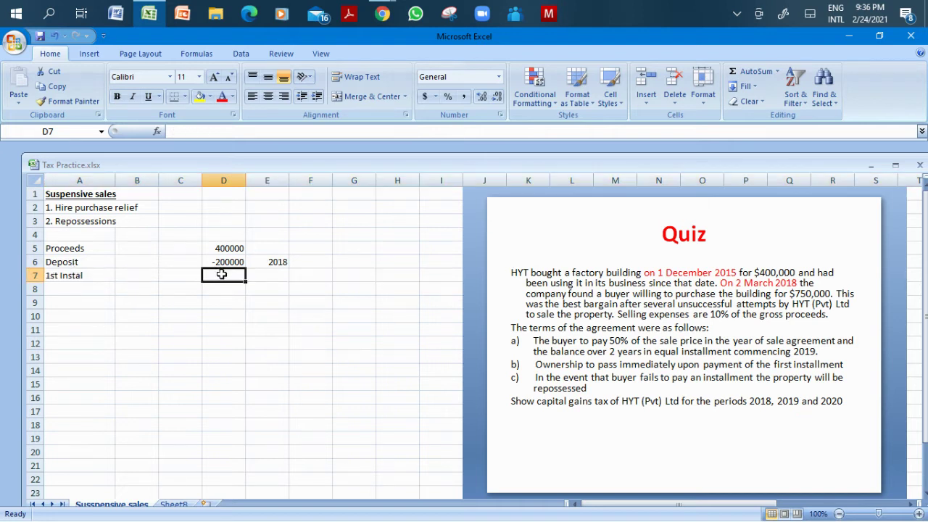
Calculate the first instalment in D7 with the formula =(D5+D6)/2.
{"action": "type", "text": "=("}
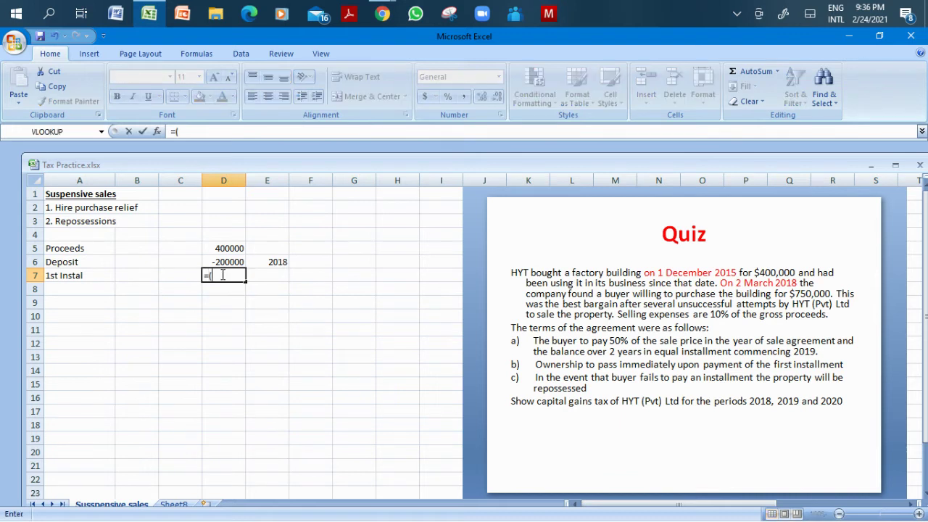
{"action": "left_click", "coordinate": [221, 248]}
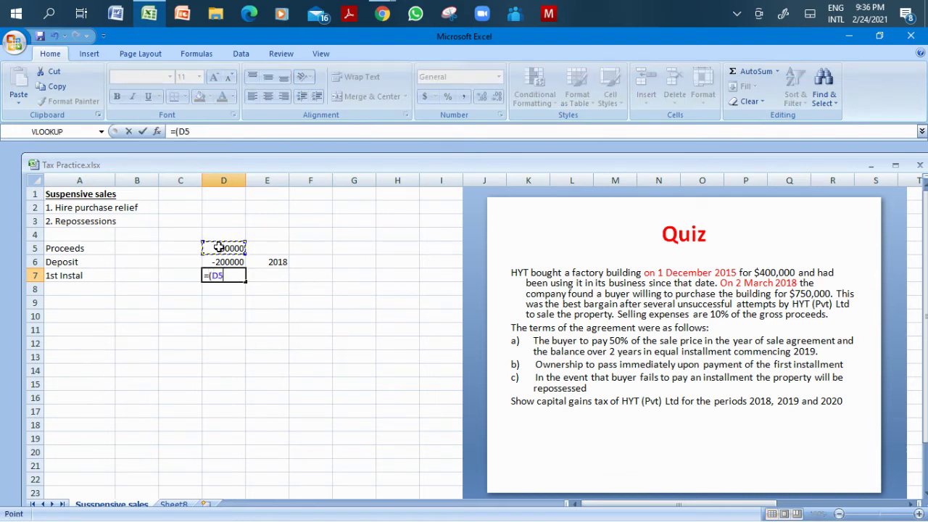
{"action": "type", "text": "+"}
{"action": "left_click", "coordinate": [229, 263]}
{"action": "type", "text": ")"}
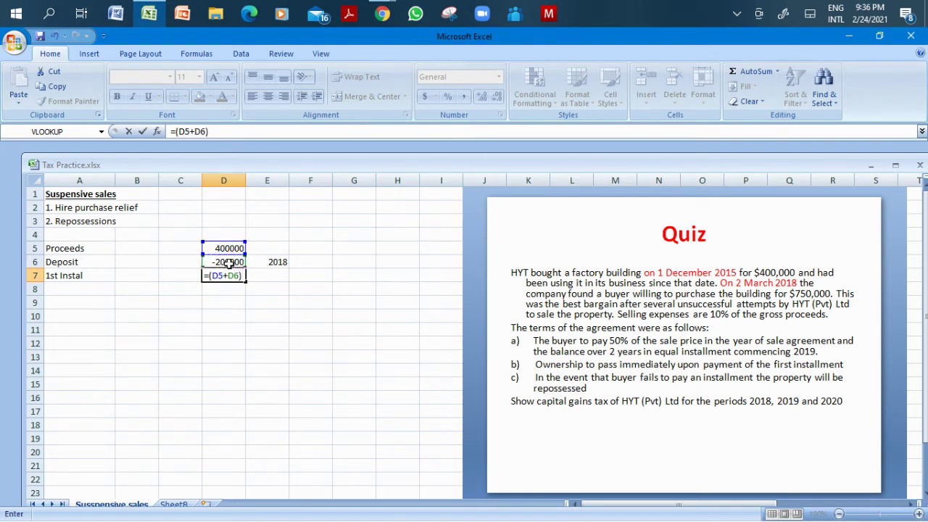
{"action": "type", "text": "/2"}
{"action": "key", "text": "Return"}
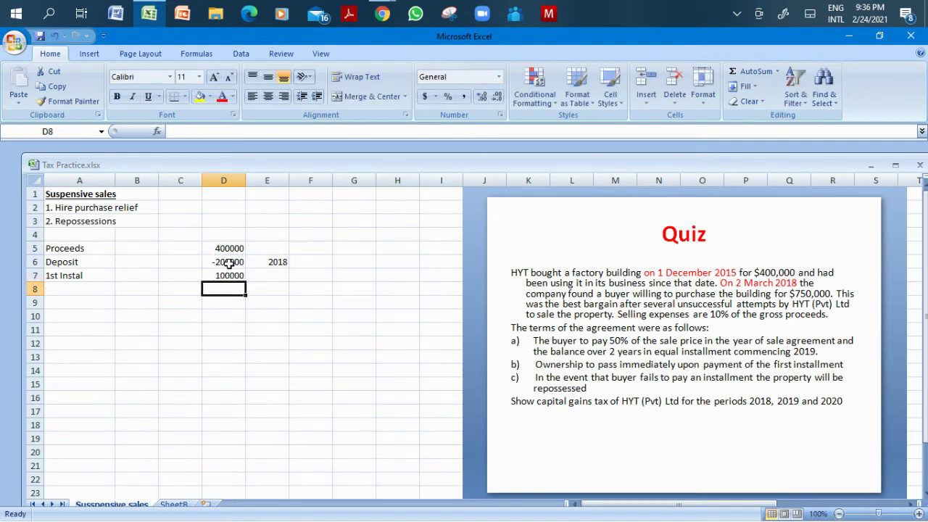
Correct the Proceeds amount in D5 to 750000.
{"action": "left_click", "coordinate": [231, 275]}
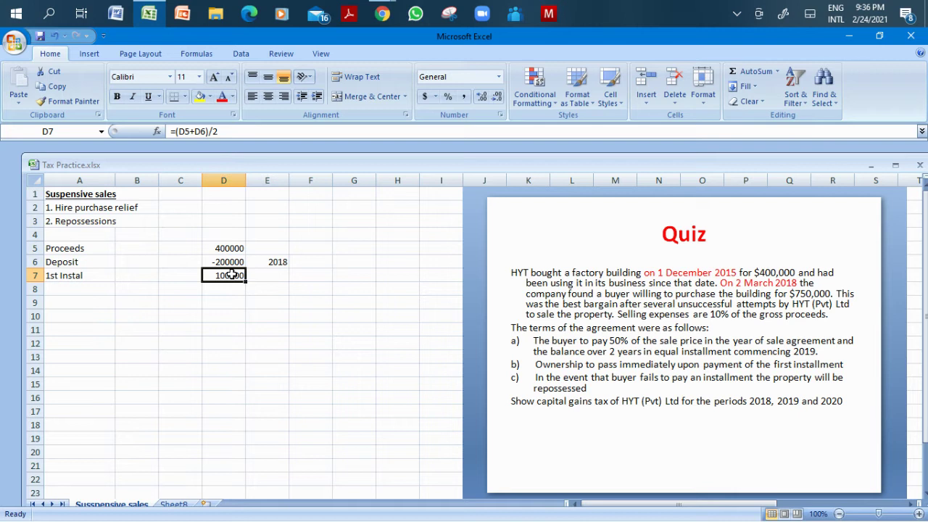
{"action": "left_click", "coordinate": [231, 247]}
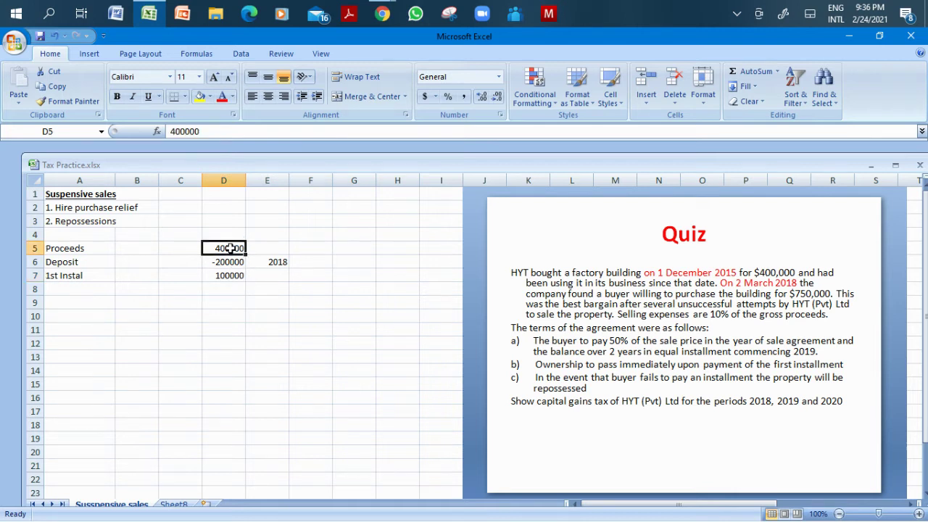
{"action": "type", "text": "750000"}
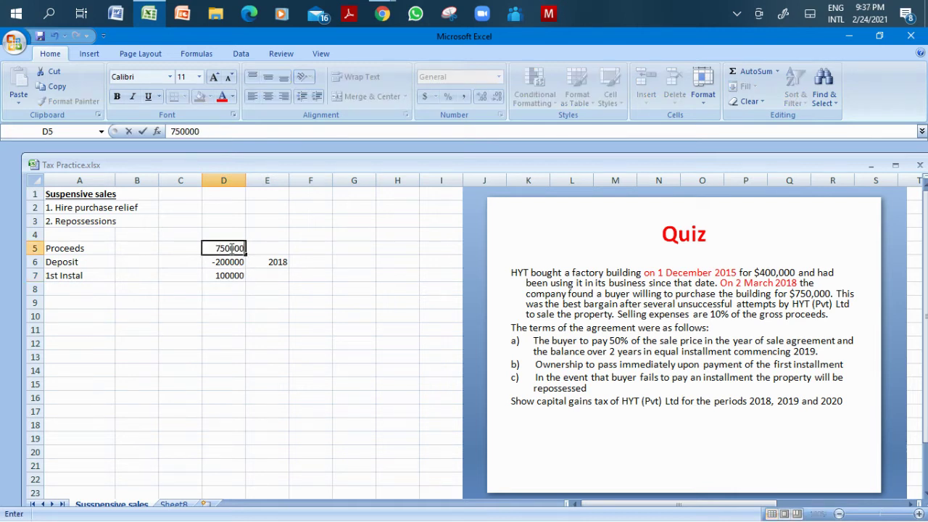
{"action": "key", "text": "Return"}
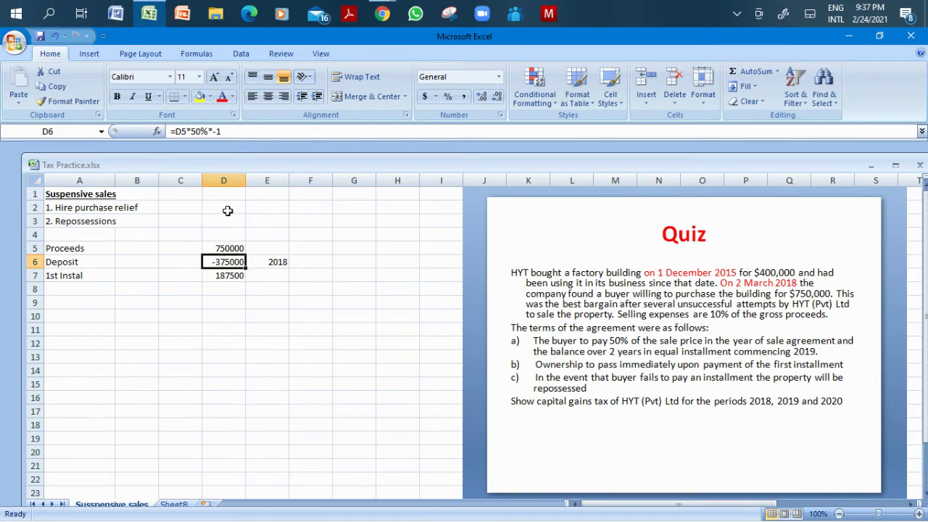
Apply the comma number style to all of column D.
{"action": "left_click", "coordinate": [221, 181]}
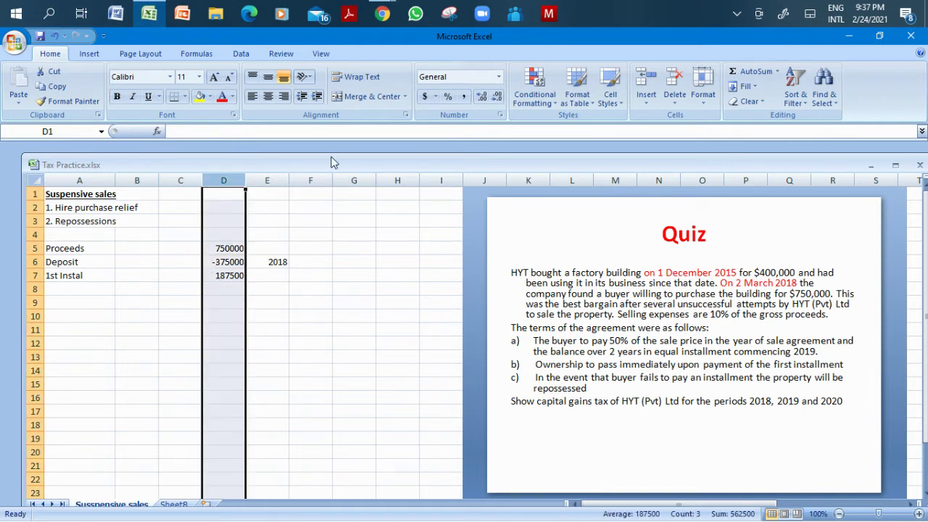
{"action": "left_click", "coordinate": [464, 96]}
{"action": "left_click", "coordinate": [282, 289]}
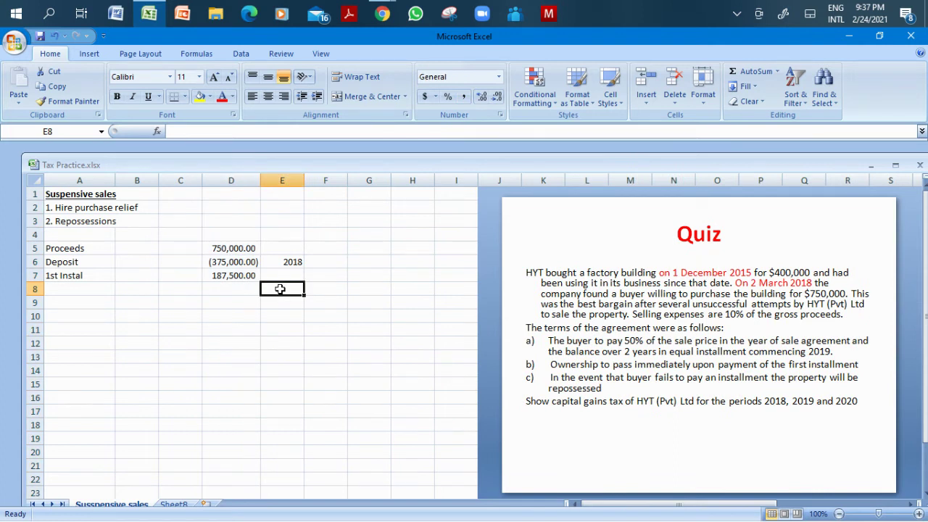
Enter the year 2019 beside the first instalment in E7.
{"action": "left_click", "coordinate": [279, 275]}
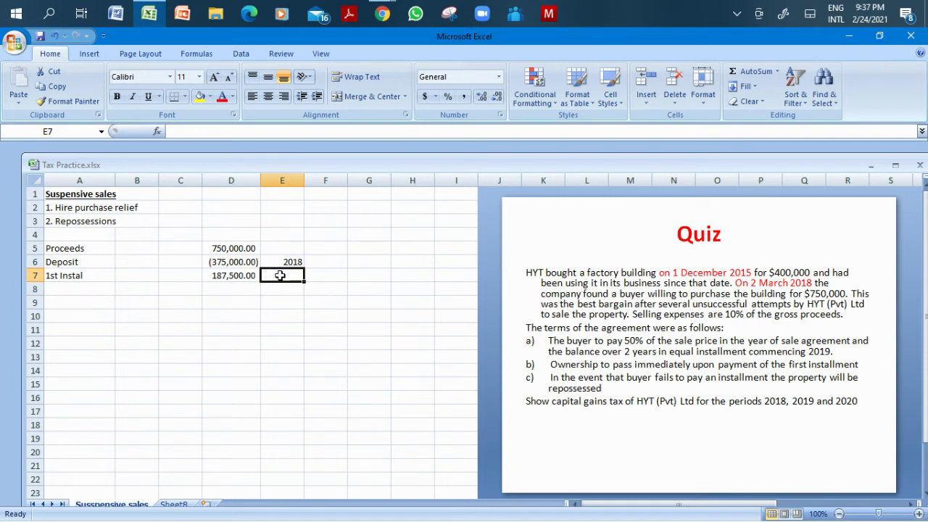
{"action": "type", "text": "2019"}
{"action": "key", "text": "Return"}
Label A8 as "2nd instal" below the first instalment.
{"action": "key", "text": "Left"}
{"action": "key", "text": "Left"}
{"action": "key", "text": "Left"}
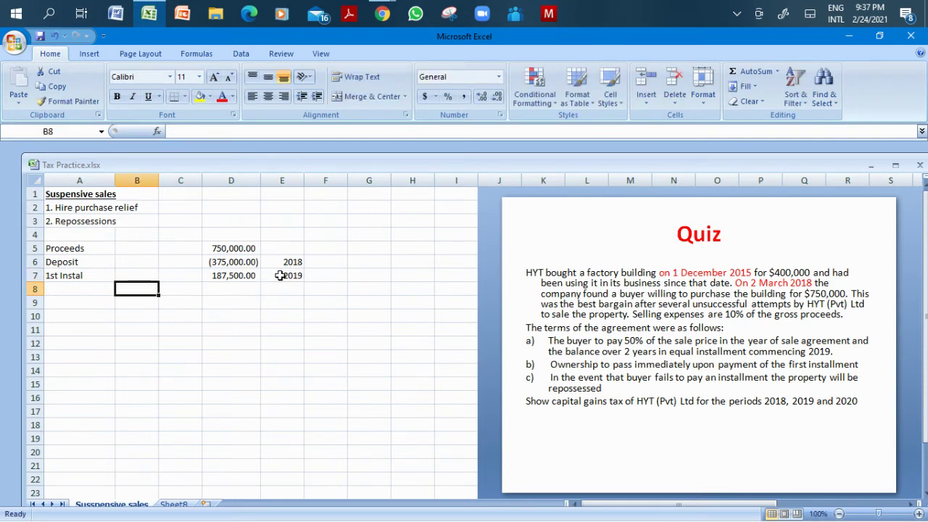
{"action": "key", "text": "Left"}
{"action": "type", "text": "2"}
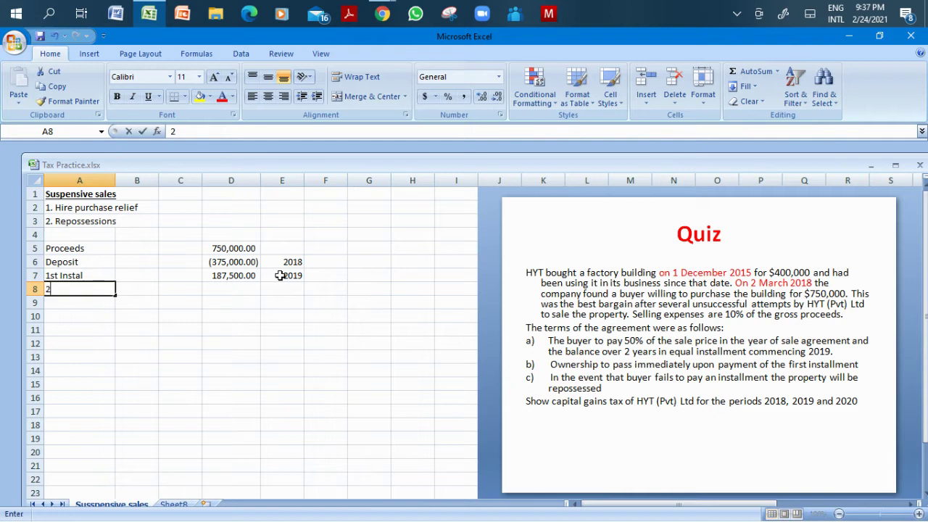
{"action": "type", "text": "nd in"}
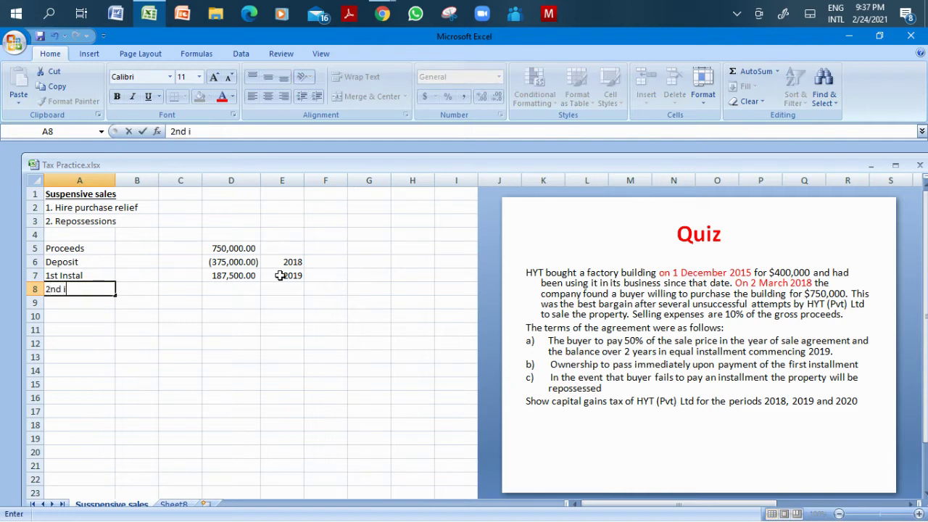
{"action": "key", "text": "BackSpace"}
{"action": "type", "text": "nstal"}
Set the second instalment in D8 with the formula =D7 and enter the year 2020 beside it in E8.
{"action": "key", "text": "Right"}
{"action": "key", "text": "Right"}
{"action": "key", "text": "Right"}
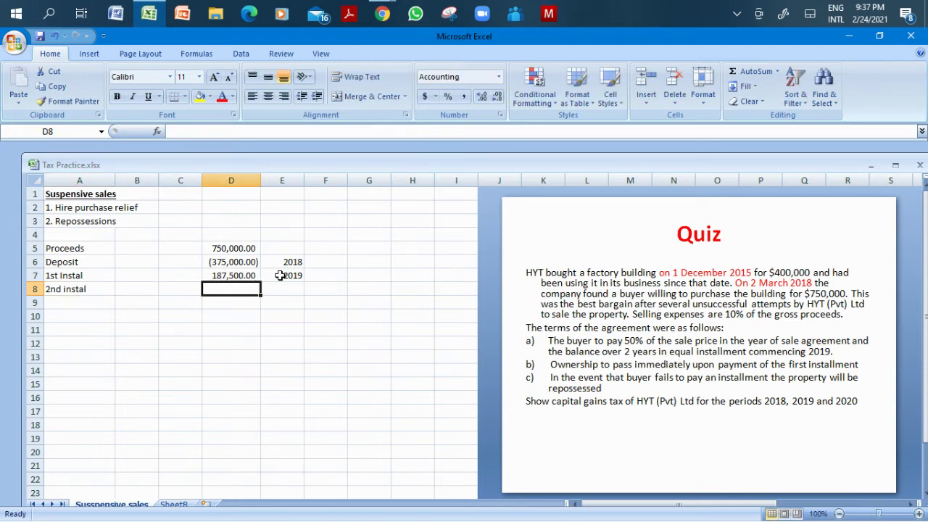
{"action": "type", "text": "="}
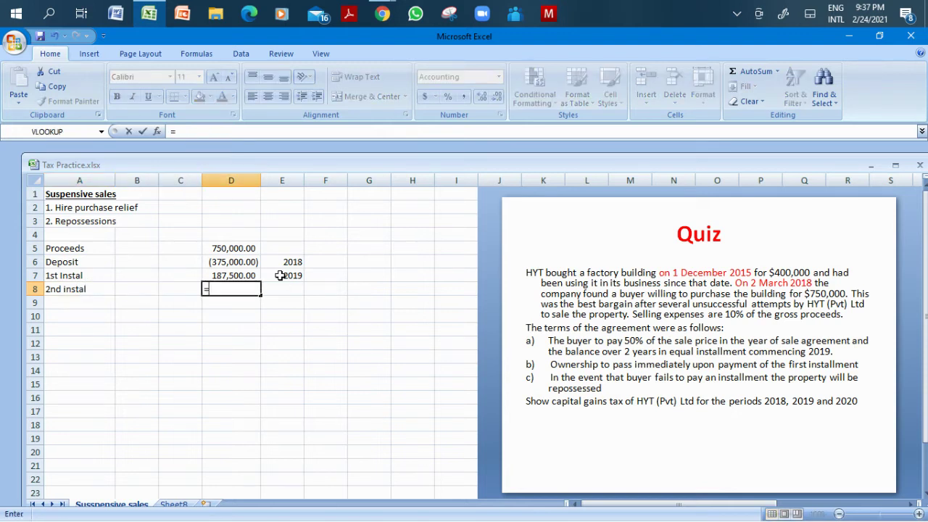
{"action": "left_click", "coordinate": [241, 274]}
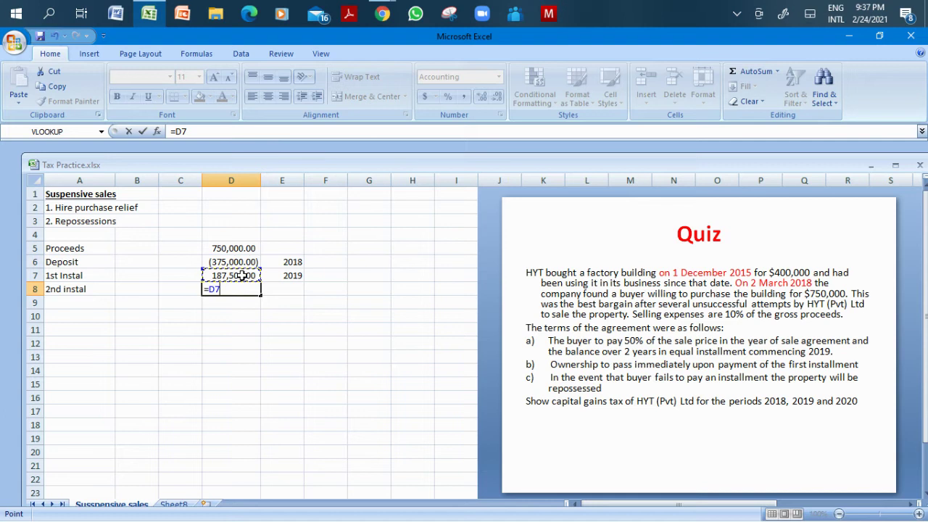
{"action": "key", "text": "Return"}
{"action": "left_click", "coordinate": [292, 292]}
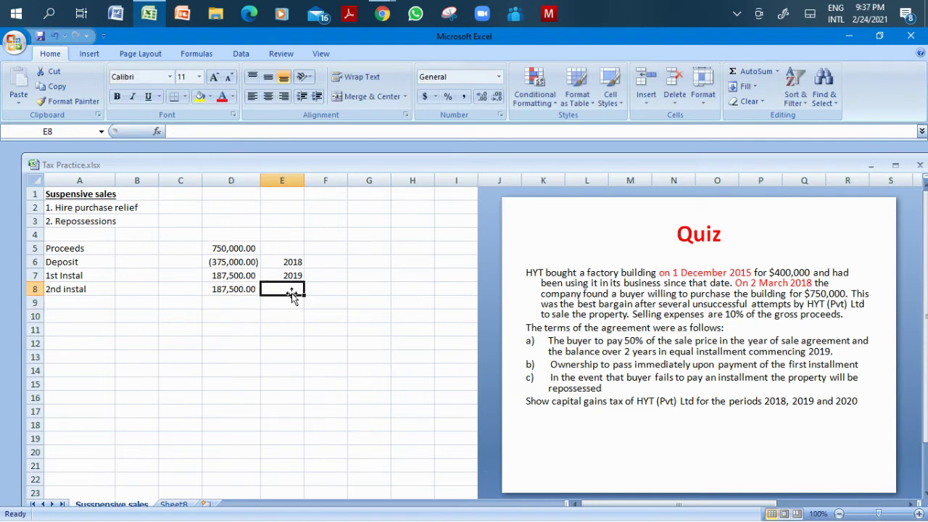
{"action": "type", "text": "2020"}
{"action": "key", "text": "Return"}
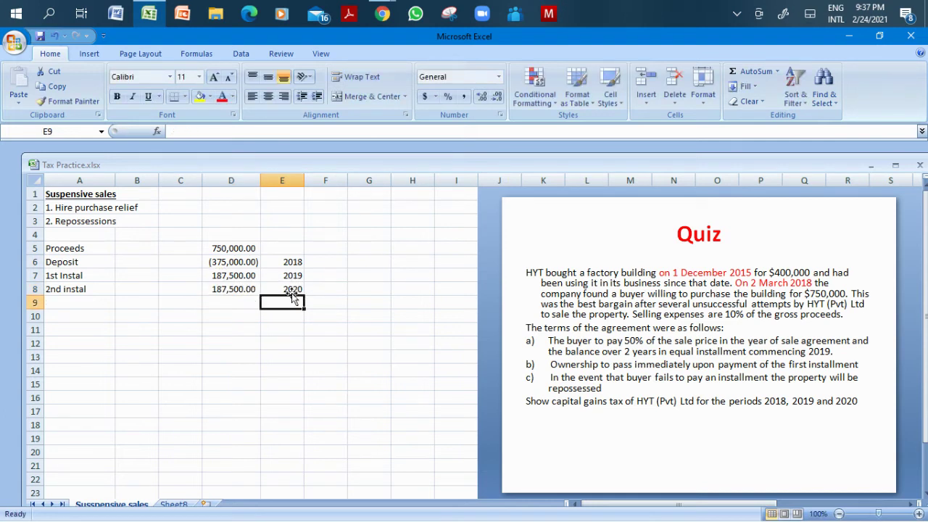
Label A10 as "Gross capital amount", leaving an empty row below the instalments.
{"action": "key", "text": "Left"}
{"action": "key", "text": "Left"}
{"action": "key", "text": "Right"}
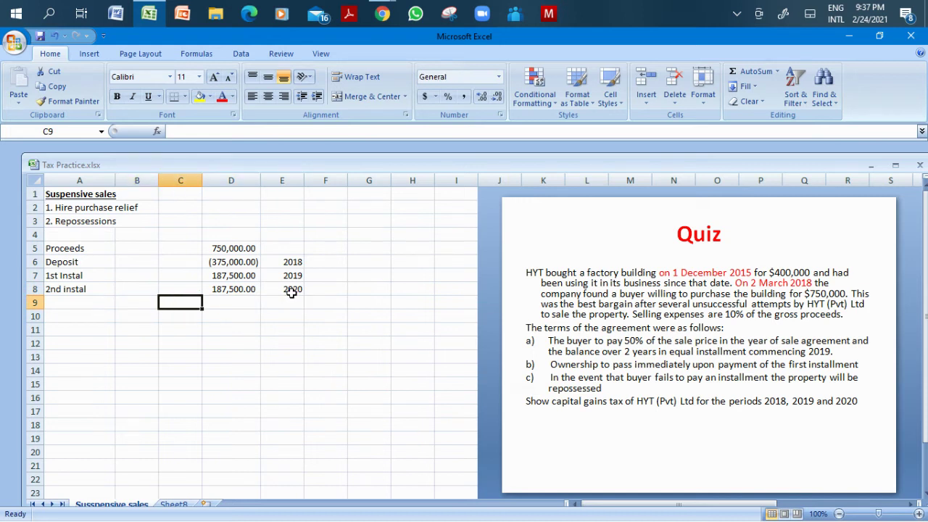
{"action": "key", "text": "Up"}
{"action": "key", "text": "Up"}
{"action": "key", "text": "Up"}
{"action": "key", "text": "Up"}
{"action": "key", "text": "Down"}
{"action": "key", "text": "Down"}
{"action": "key", "text": "Down"}
{"action": "key", "text": "Down"}
{"action": "key", "text": "Down"}
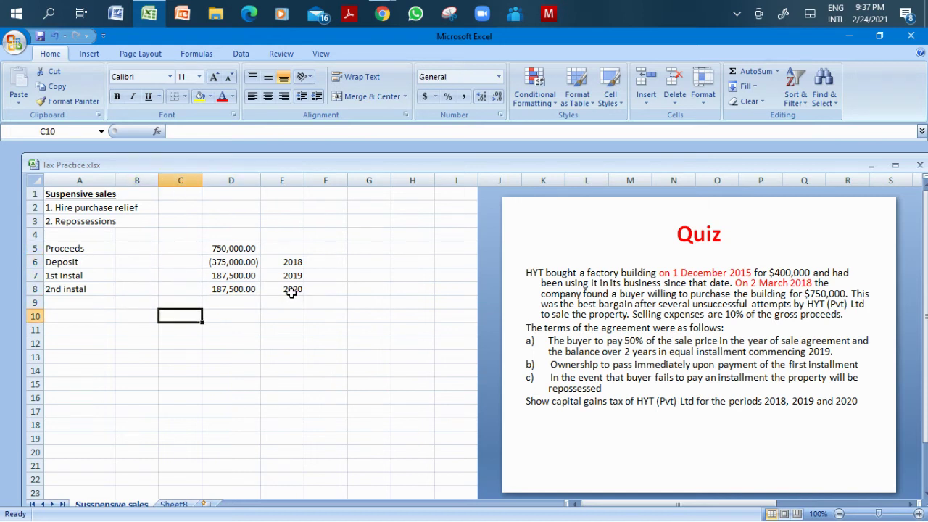
{"action": "key", "text": "Left"}
{"action": "key", "text": "Left"}
{"action": "type", "text": "G"}
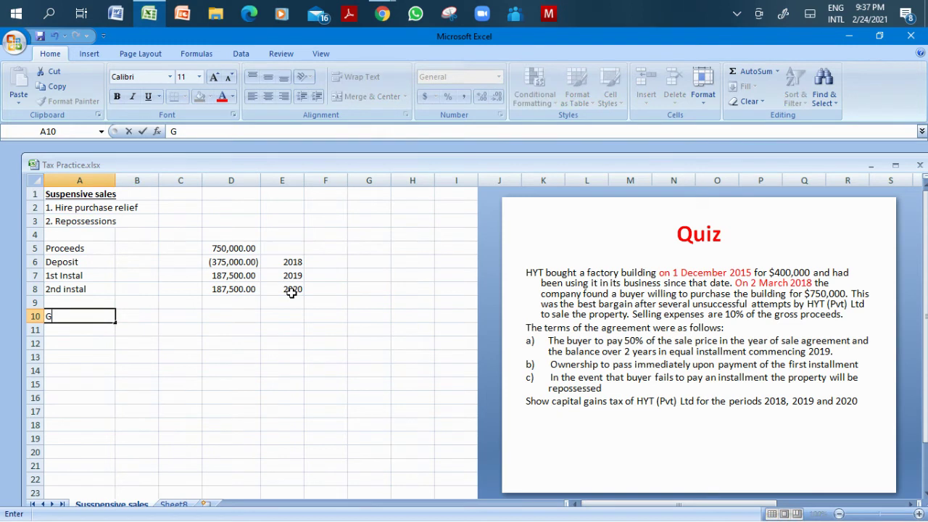
{"action": "type", "text": "ross capital amount"}
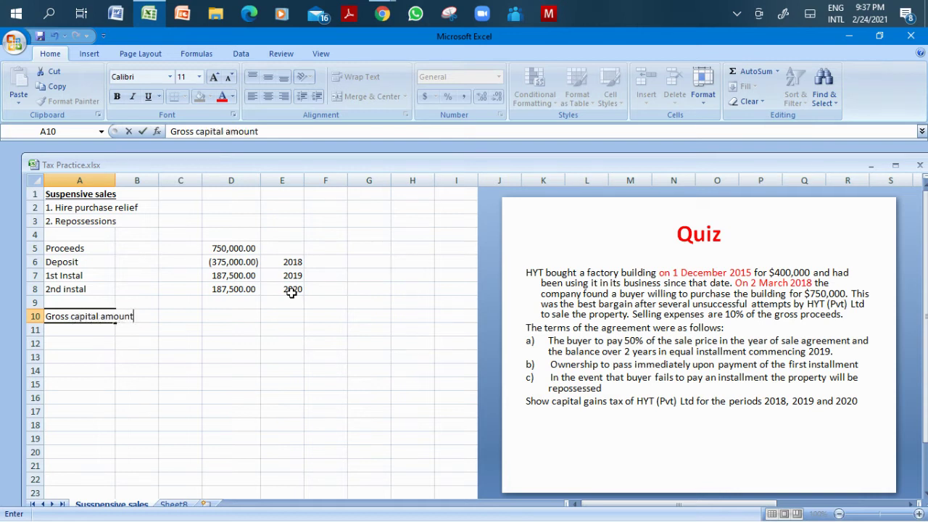
{"action": "key", "text": "Return"}
Link the gross capital amount in D10 to the proceeds with the formula =D5.
{"action": "key", "text": "Up"}
{"action": "key", "text": "Right"}
{"action": "key", "text": "Right"}
{"action": "key", "text": "Right"}
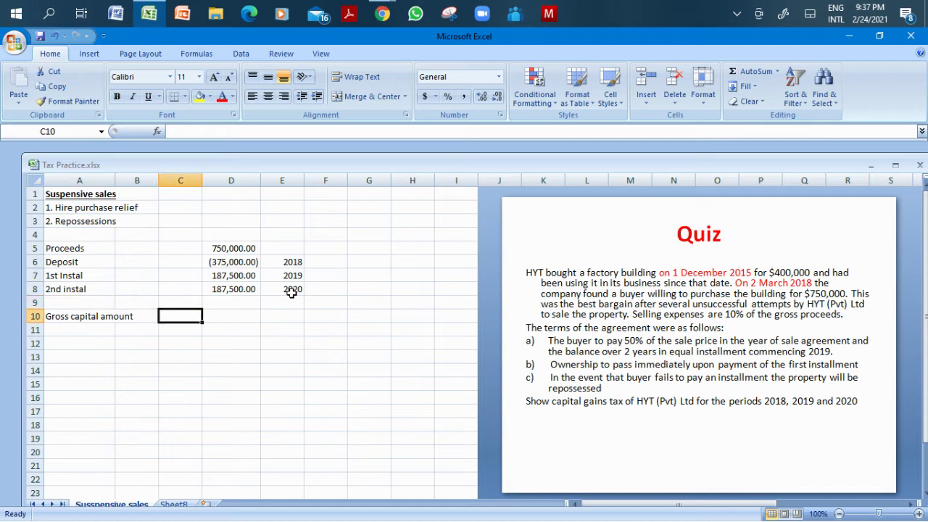
{"action": "type", "text": "="}
{"action": "left_click", "coordinate": [237, 248]}
{"action": "key", "text": "Return"}
Add the heading "Less decutions" in A12 and make it bold and underlined.
{"action": "key", "text": "Left"}
{"action": "key", "text": "Left"}
{"action": "key", "text": "Left"}
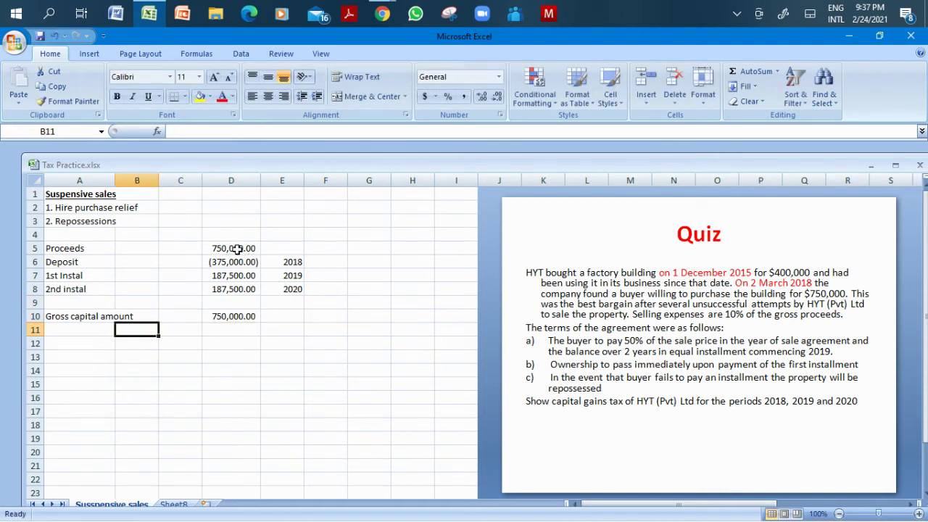
{"action": "key", "text": "Down"}
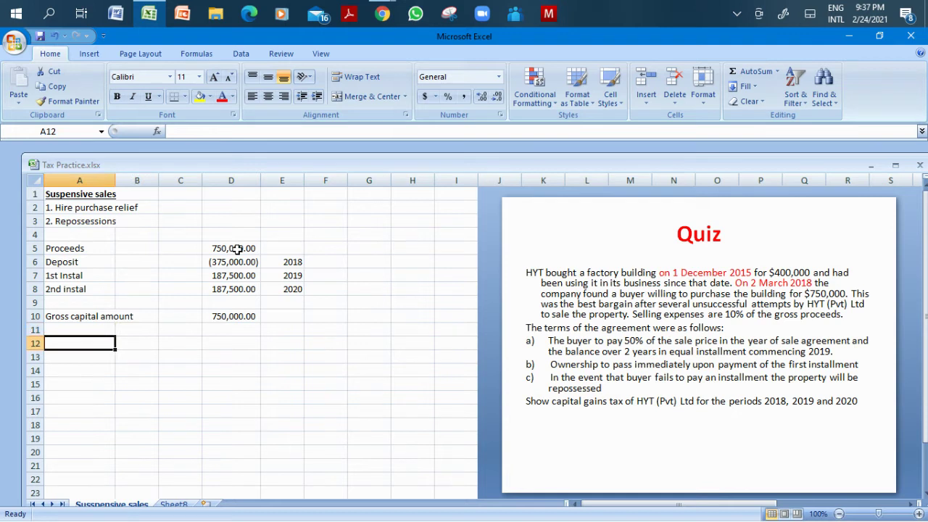
{"action": "type", "text": "Less"}
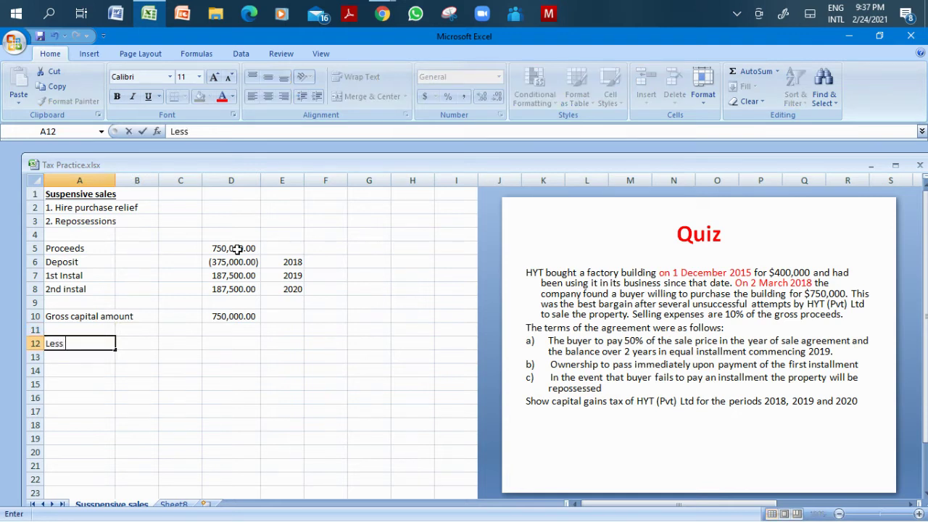
{"action": "type", "text": " decutions"}
{"action": "key", "text": "Return"}
{"action": "key", "text": "Up"}
{"action": "key", "text": "ctrl+u"}
{"action": "key", "text": "ctrl+b"}
{"action": "key", "text": "Return"}
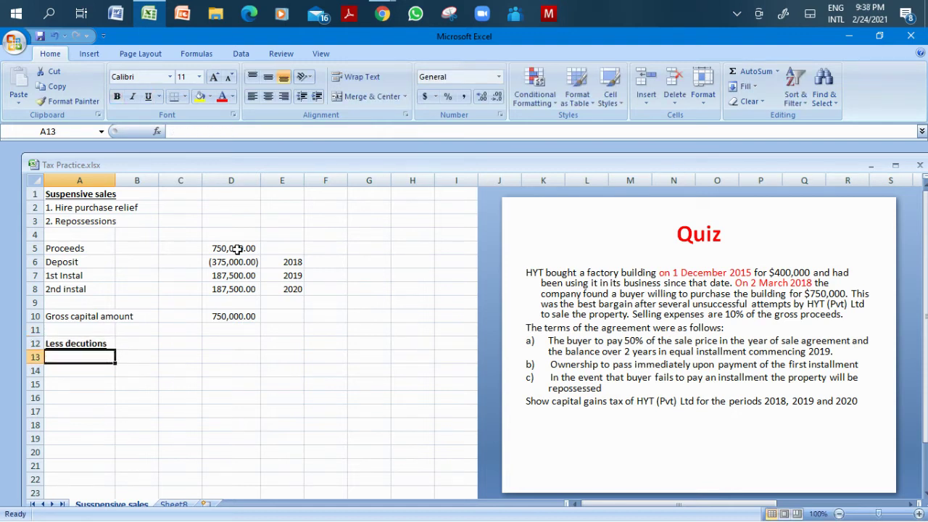
Label A13 as "Cost" with 400000 in C13, and apply the comma number style to column C.
{"action": "type", "text": "Cost"}
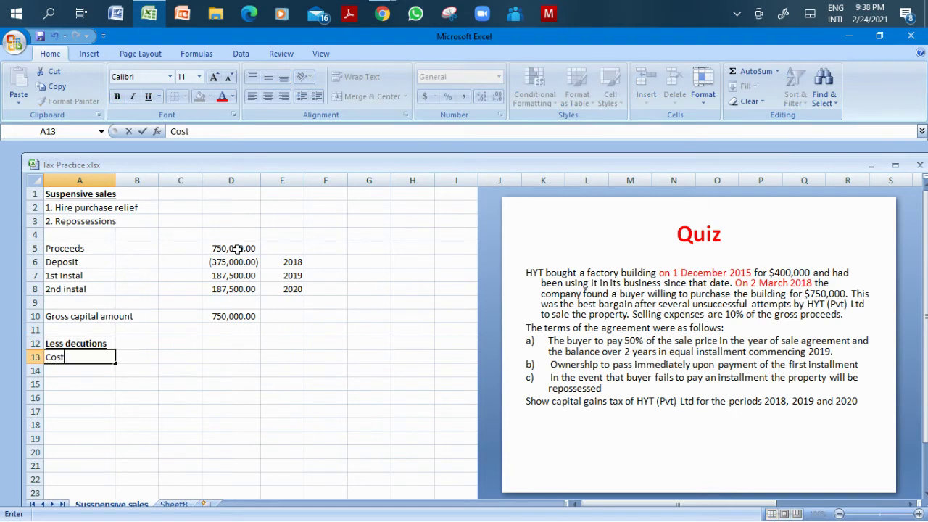
{"action": "key", "text": "Tab"}
{"action": "key", "text": "Tab"}
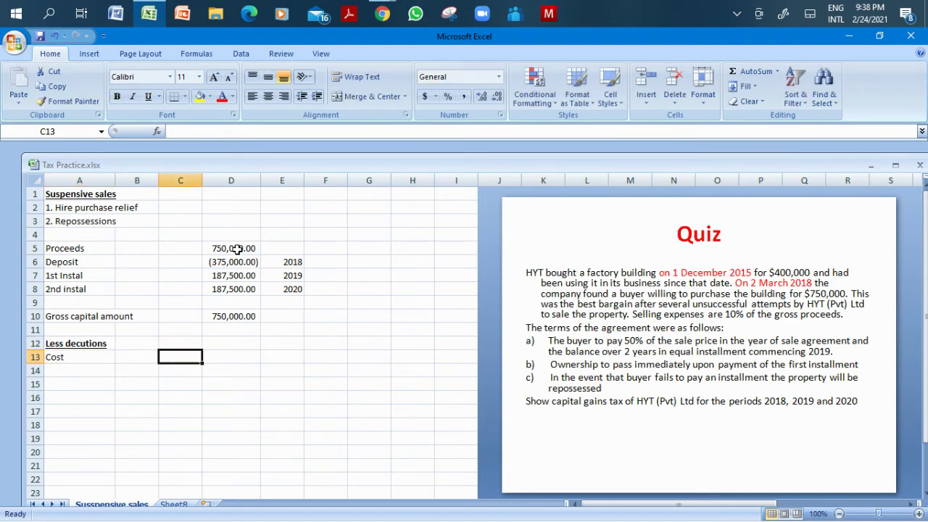
{"action": "type", "text": "400000"}
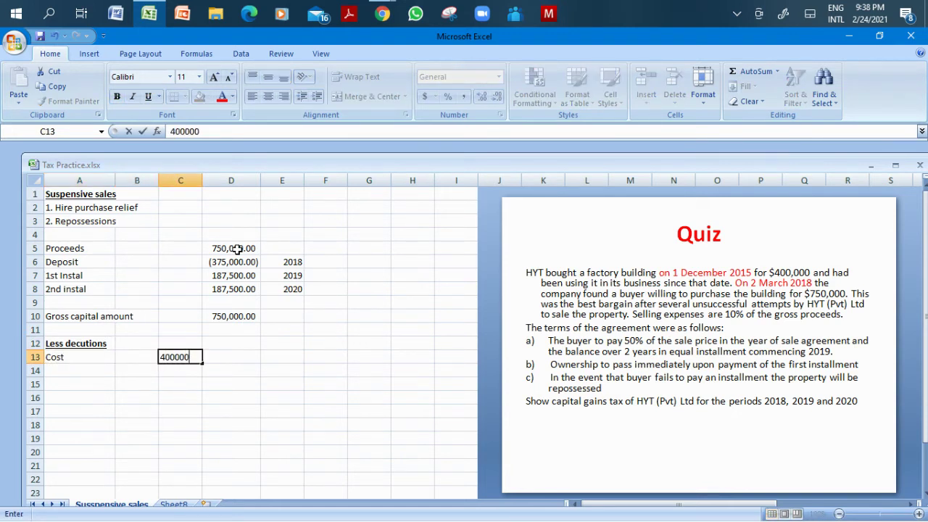
{"action": "key", "text": "Return"}
{"action": "key", "text": "Left"}
{"action": "key", "text": "Left"}
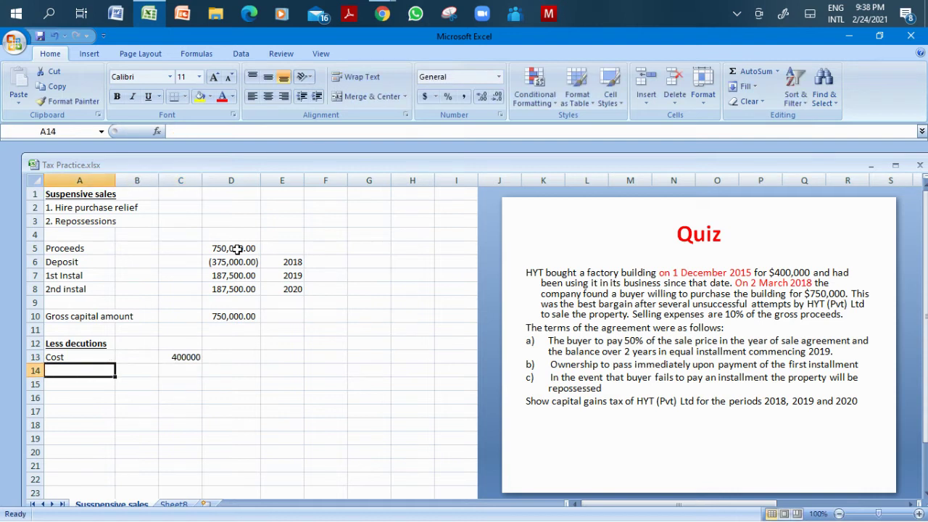
{"action": "left_click", "coordinate": [183, 179]}
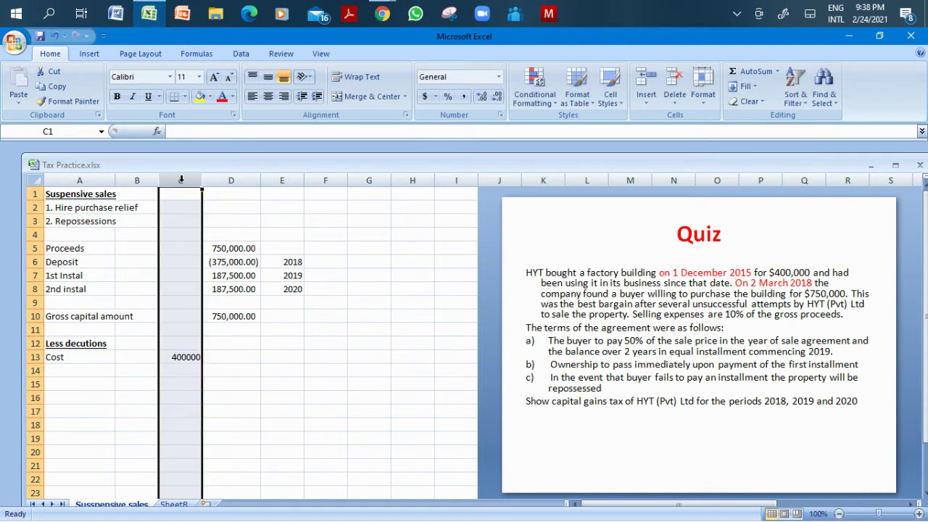
{"action": "left_click", "coordinate": [463, 98]}
Label A14 as "Inflation allowance" below the cost row.
{"action": "left_click", "coordinate": [73, 373]}
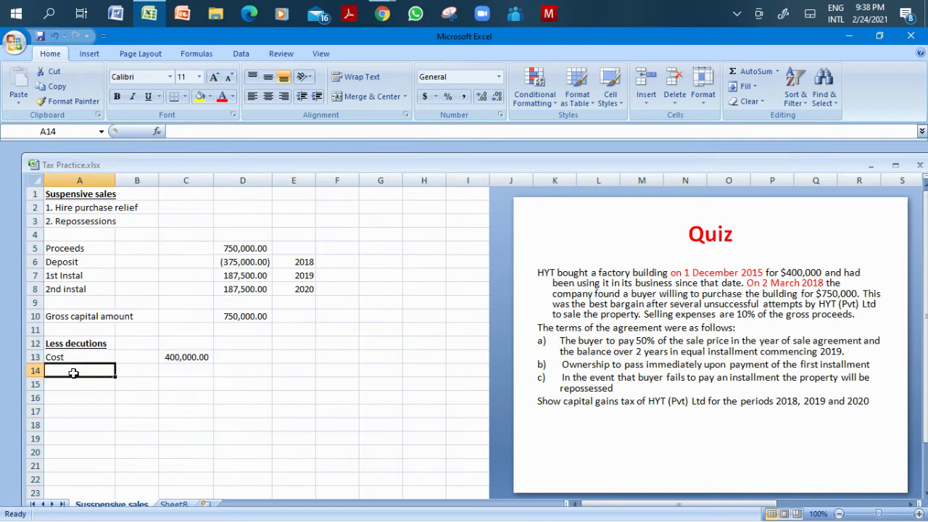
{"action": "type", "text": "Less"}
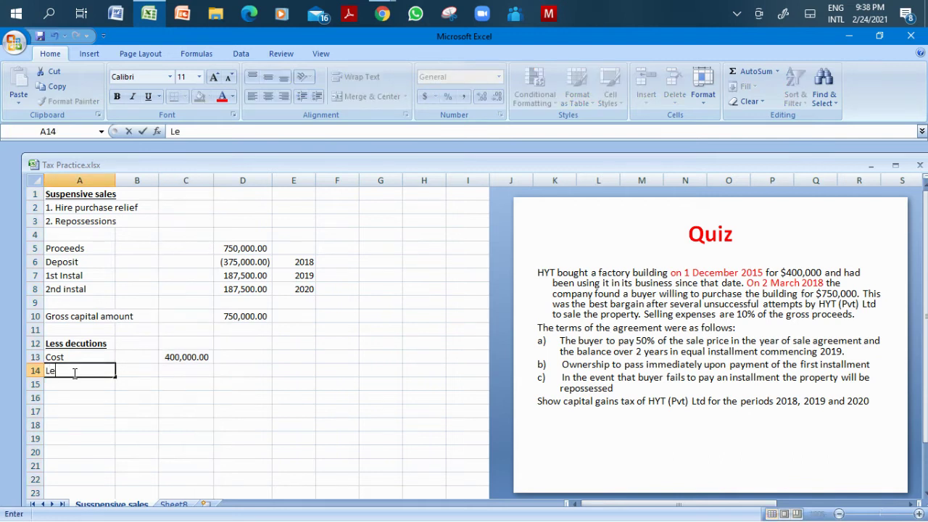
{"action": "key", "text": "BackSpace"}
{"action": "key", "text": "BackSpace"}
{"action": "key", "text": "BackSpace"}
{"action": "key", "text": "BackSpace"}
{"action": "type", "text": "iNFLA"}
{"action": "key", "text": "BackSpace"}
{"action": "key", "text": "BackSpace"}
{"action": "key", "text": "BackSpace"}
{"action": "key", "text": "BackSpace"}
{"action": "key", "text": "BackSpace"}
{"action": "type", "text": "Inflation allowance"}
{"action": "key", "text": "Tab"}
{"action": "key", "text": "Tab"}
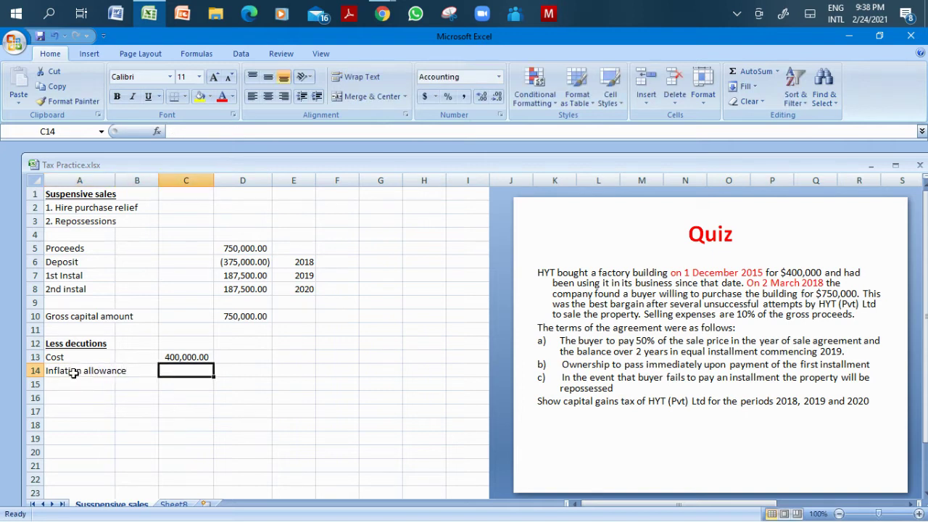
Calculate the inflation allowance in C14 with the formula =C13*2.5%*4.
{"action": "type", "text": "="}
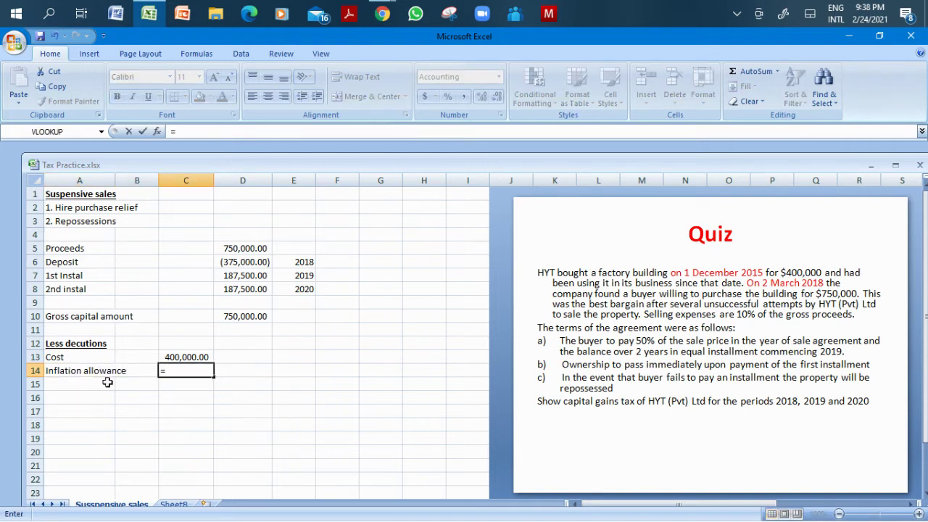
{"action": "left_click", "coordinate": [172, 359]}
{"action": "type", "text": "*"}
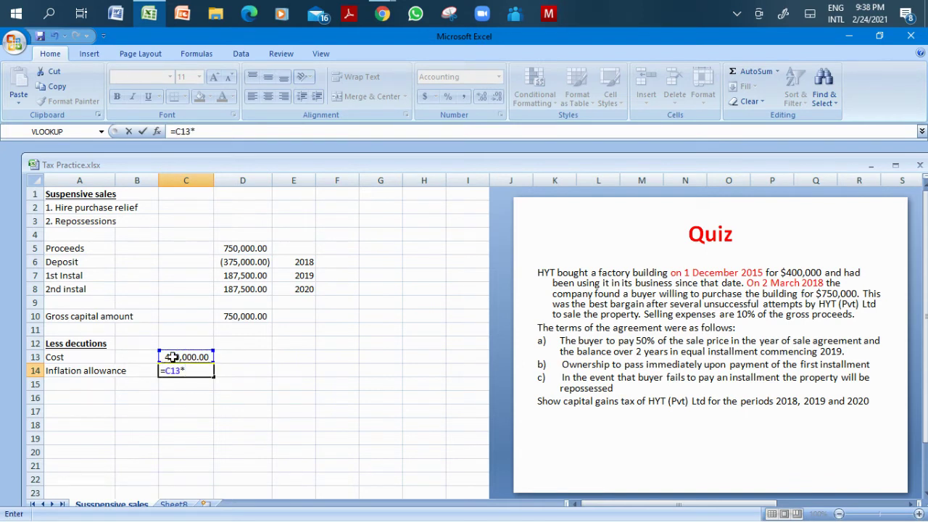
{"action": "type", "text": "0"}
{"action": "key", "text": "BackSpace"}
{"action": "type", "text": "2.5%*"}
{"action": "type", "text": "4"}
{"action": "key", "text": "Return"}
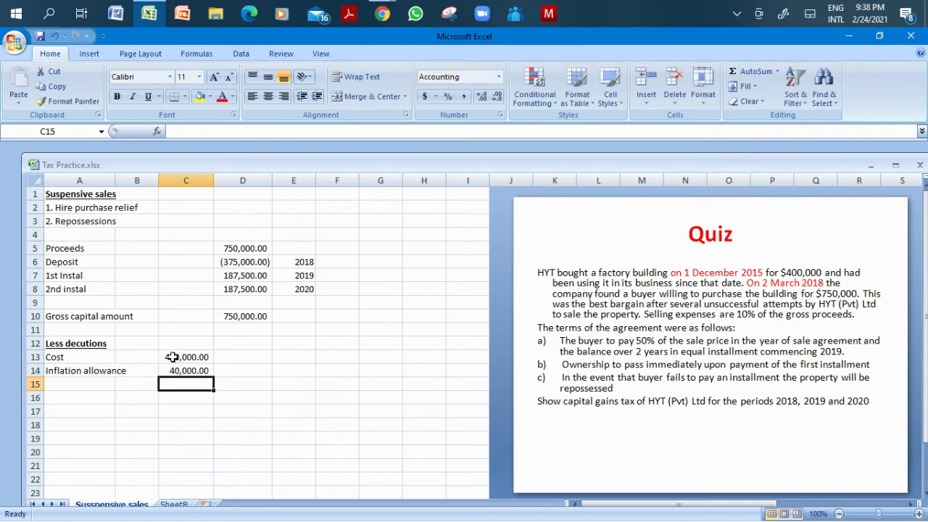
Label A15 as "Selling price" below the inflation allowance.
{"action": "left_click", "coordinate": [230, 366]}
{"action": "left_click", "coordinate": [97, 385]}
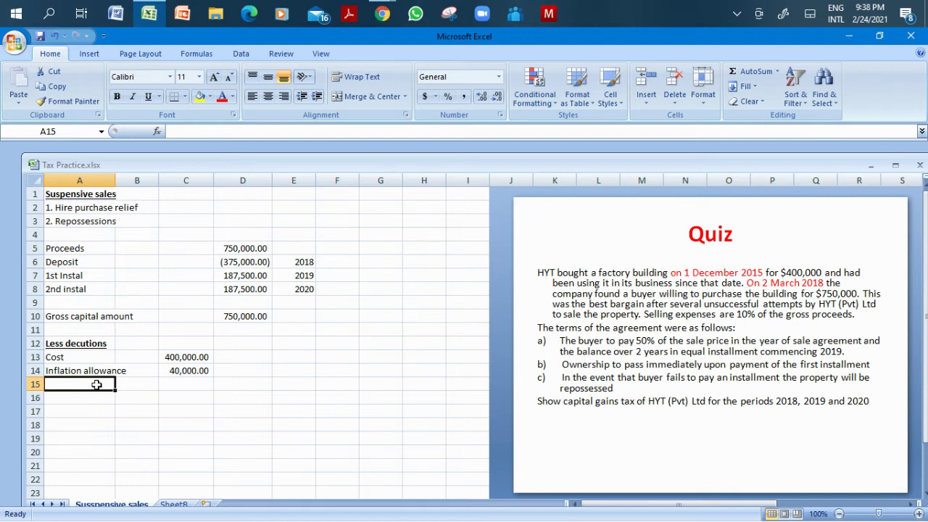
{"action": "left_click", "coordinate": [81, 332]}
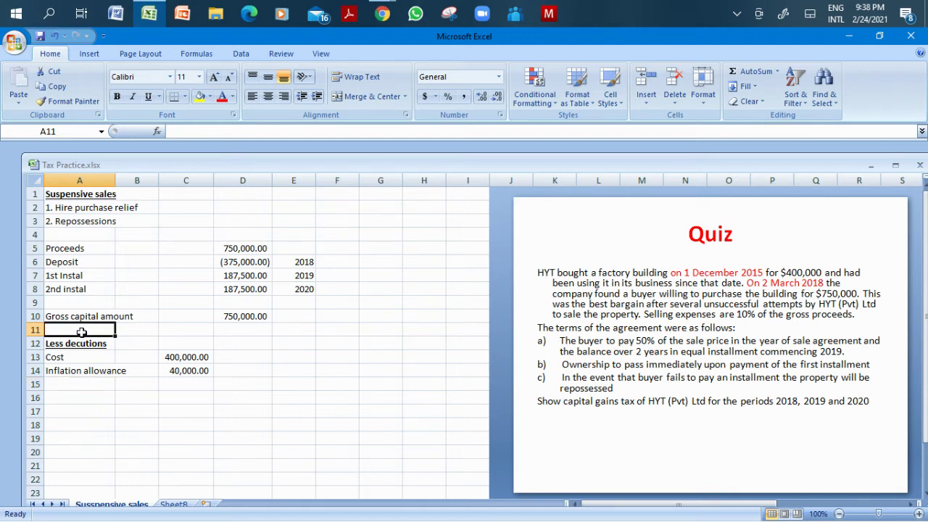
{"action": "key", "text": "Down"}
{"action": "key", "text": "Down"}
{"action": "key", "text": "Down"}
{"action": "key", "text": "Down"}
{"action": "type", "text": "S"}
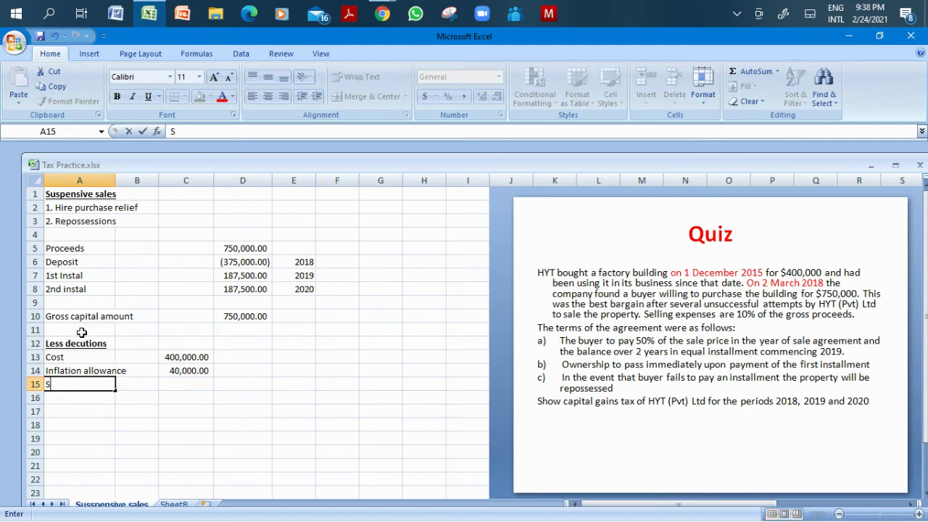
{"action": "type", "text": "elling price"}
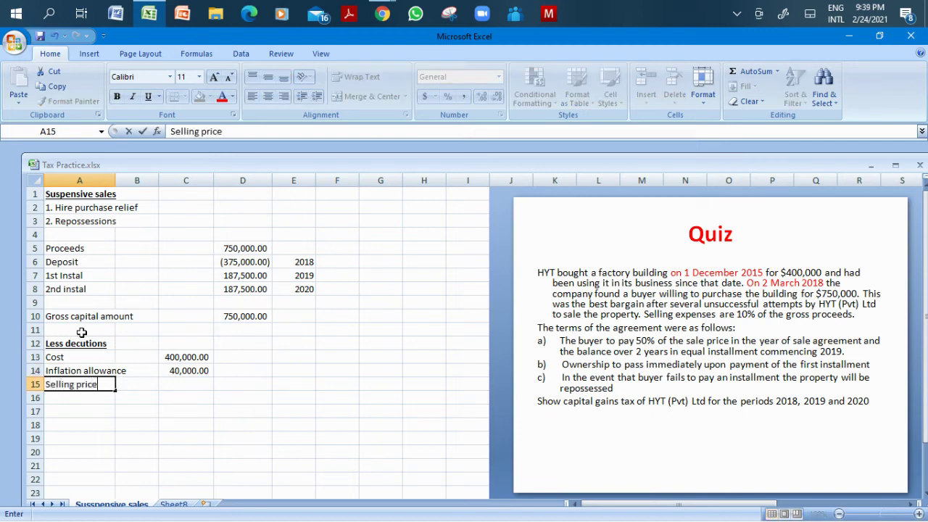
{"action": "key", "text": "Return"}
Calculate the selling expense in C15 as 10% of the gross capital amount with the formula =D10*10%.
{"action": "key", "text": "Right"}
{"action": "key", "text": "Up"}
{"action": "key", "text": "Right"}
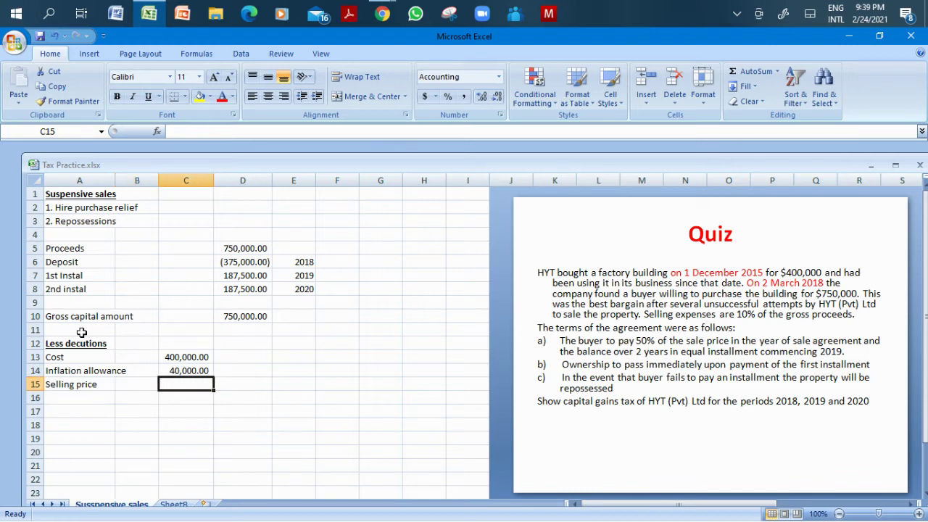
{"action": "type", "text": "="}
{"action": "left_click", "coordinate": [234, 316]}
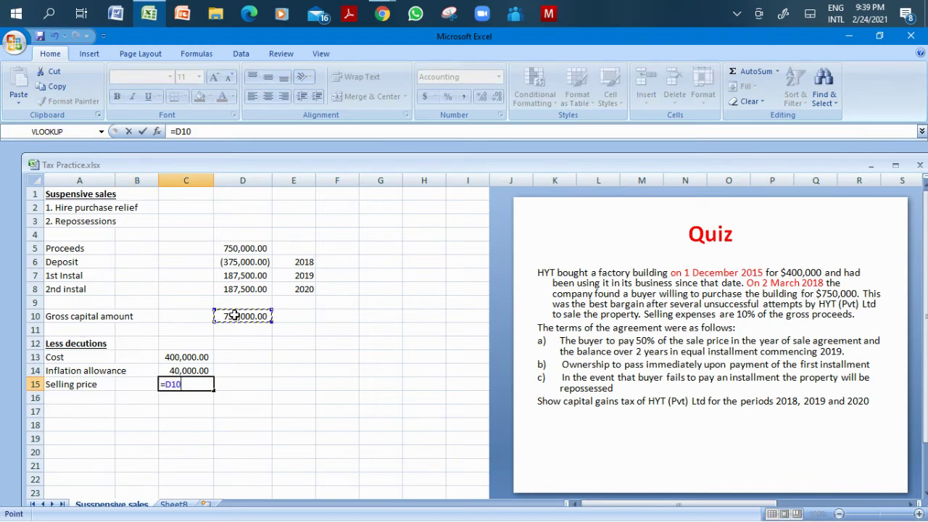
{"action": "type", "text": "*10%"}
{"action": "key", "text": "Return"}
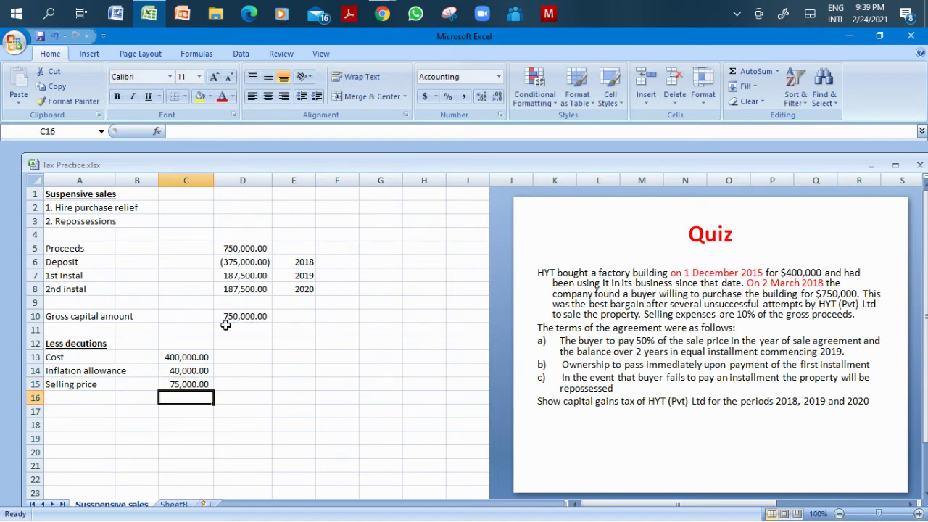
Apply a thick bottom border to cells C15:D15.
{"action": "left_click", "coordinate": [237, 384]}
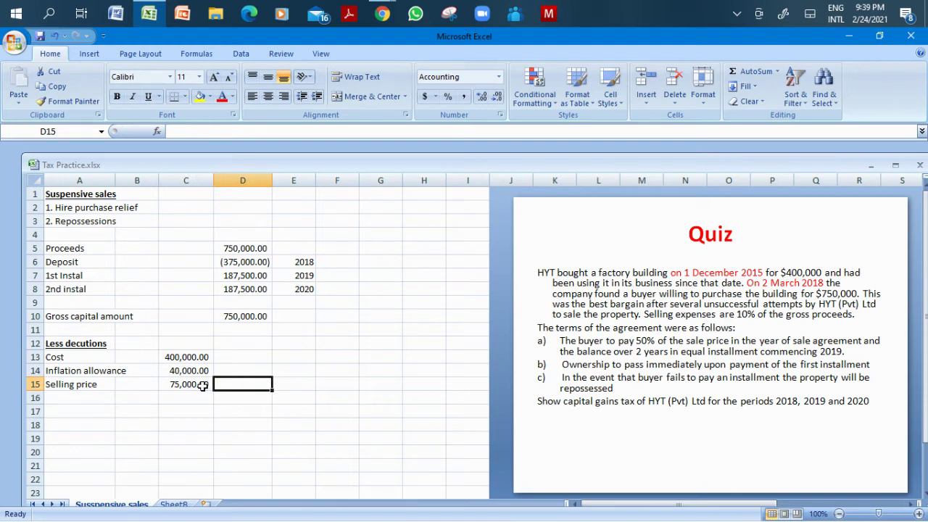
{"action": "left_click_drag", "start_coordinate": [207, 384], "coordinate": [250, 384]}
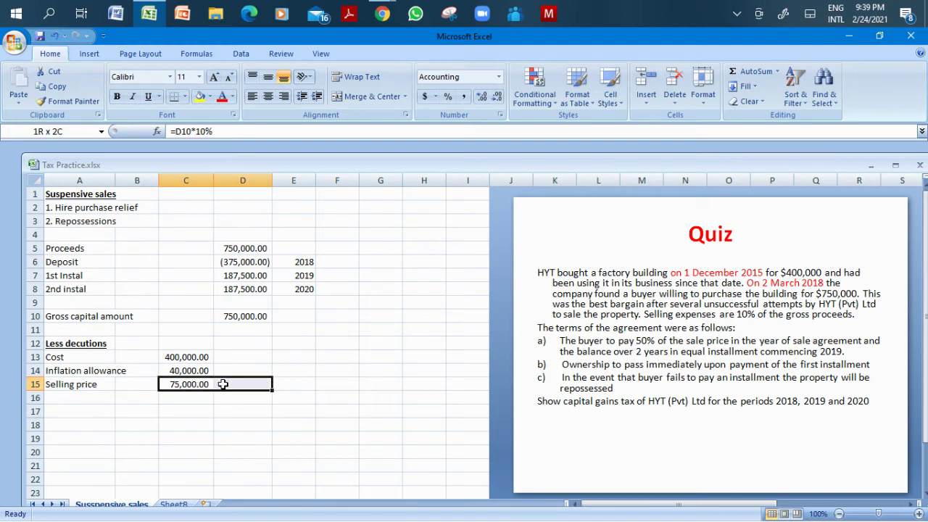
{"action": "left_click", "coordinate": [185, 96]}
{"action": "left_click", "coordinate": [85, 266]}
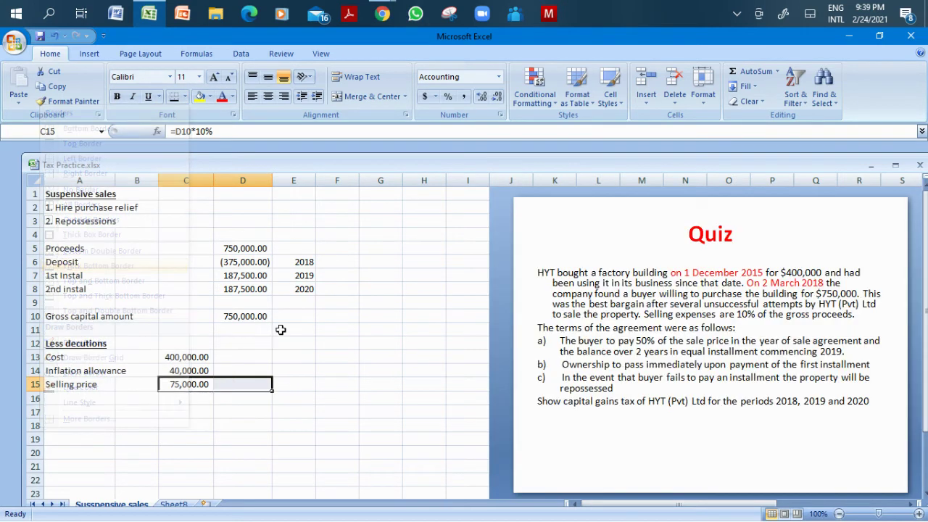
{"action": "left_click", "coordinate": [289, 339]}
Total the deductions in D15 by summing C13:C15 with the SUM function.
{"action": "left_click", "coordinate": [247, 385]}
{"action": "type", "text": "=sum"}
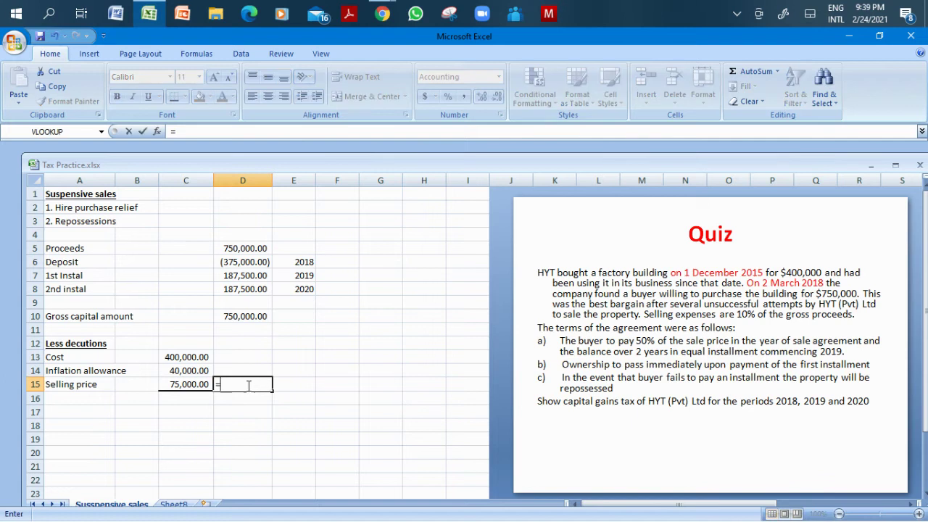
{"action": "double_click", "coordinate": [250, 401]}
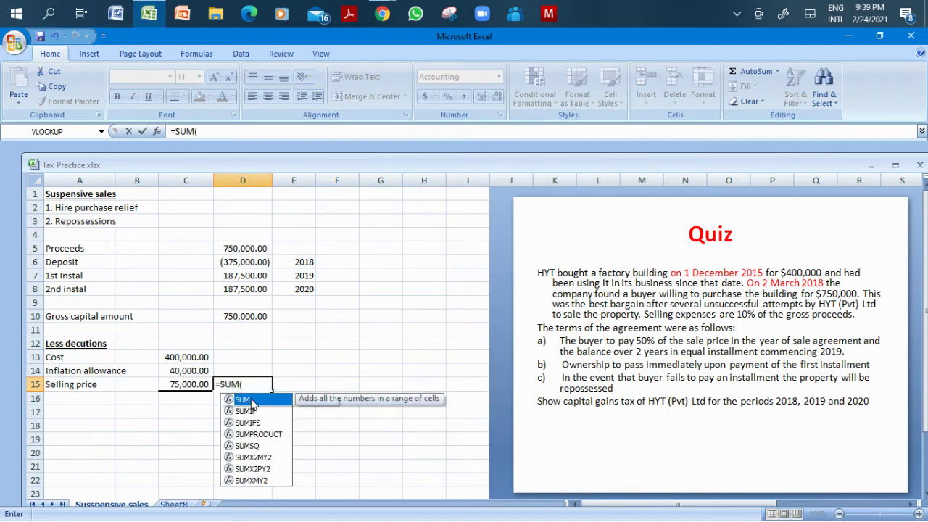
{"action": "left_click_drag", "start_coordinate": [190, 356], "coordinate": [190, 384]}
{"action": "key", "text": "Return"}
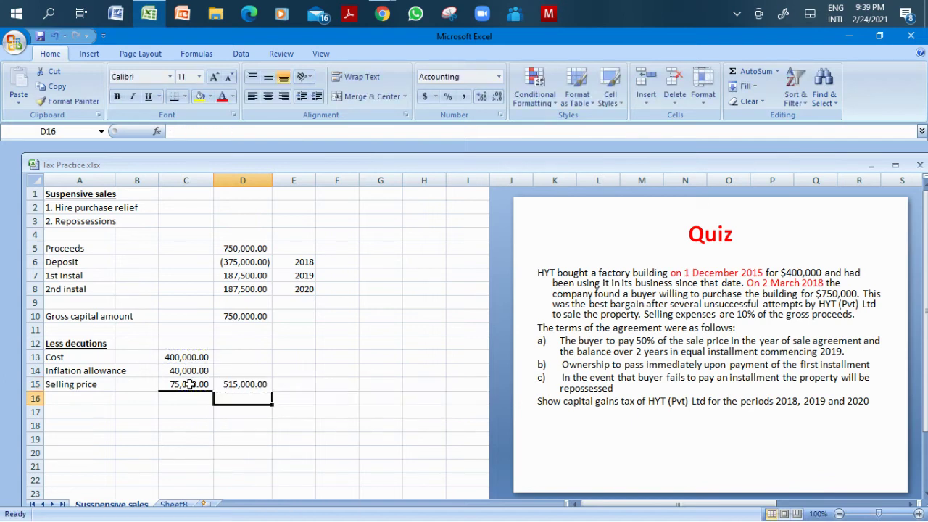
Subtract the total deductions from the gross capital amount in D16 with the formula =D10-D15.
{"action": "left_click", "coordinate": [299, 409]}
{"action": "left_click", "coordinate": [241, 400]}
{"action": "type", "text": "="}
{"action": "left_click", "coordinate": [238, 316]}
{"action": "type", "text": "-"}
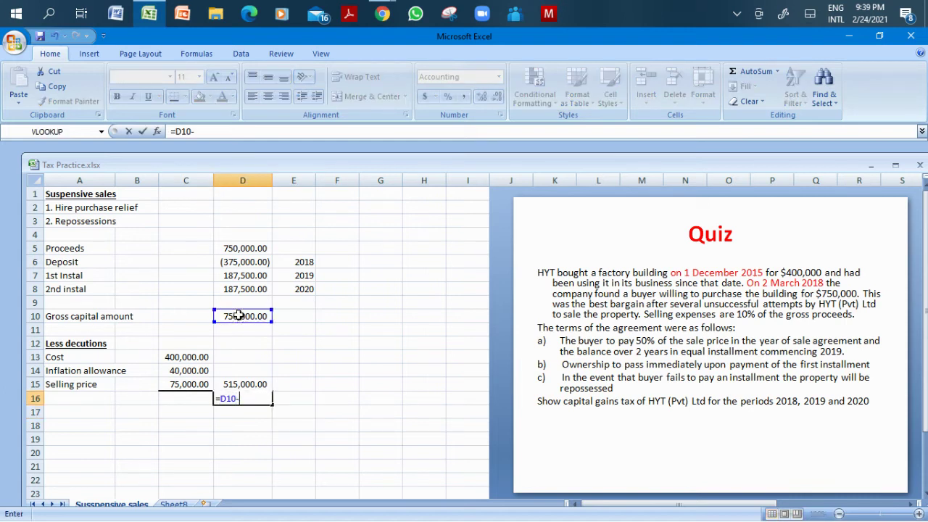
{"action": "left_click", "coordinate": [247, 384]}
{"action": "key", "text": "Return"}
{"action": "left_click", "coordinate": [353, 428]}
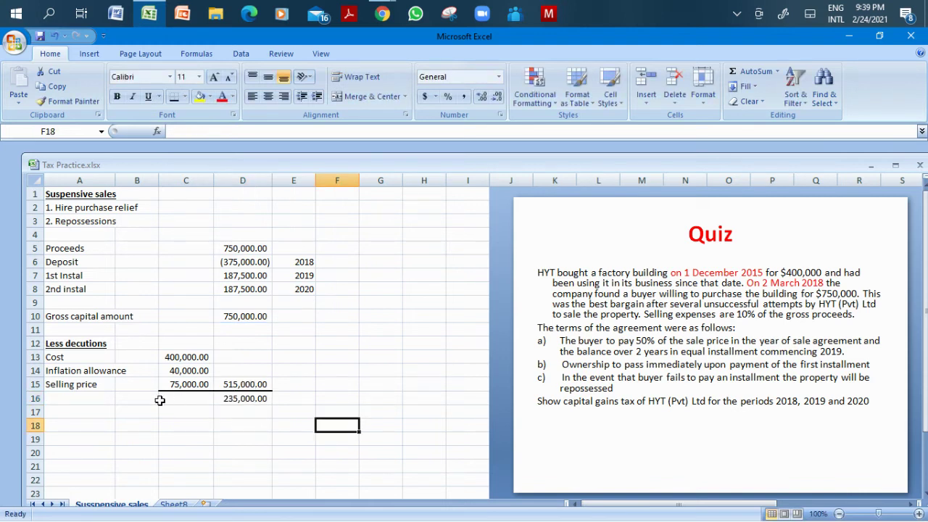
Label A16 as "Potential Capital gain".
{"action": "left_click", "coordinate": [98, 398]}
{"action": "type", "text": "Po"}
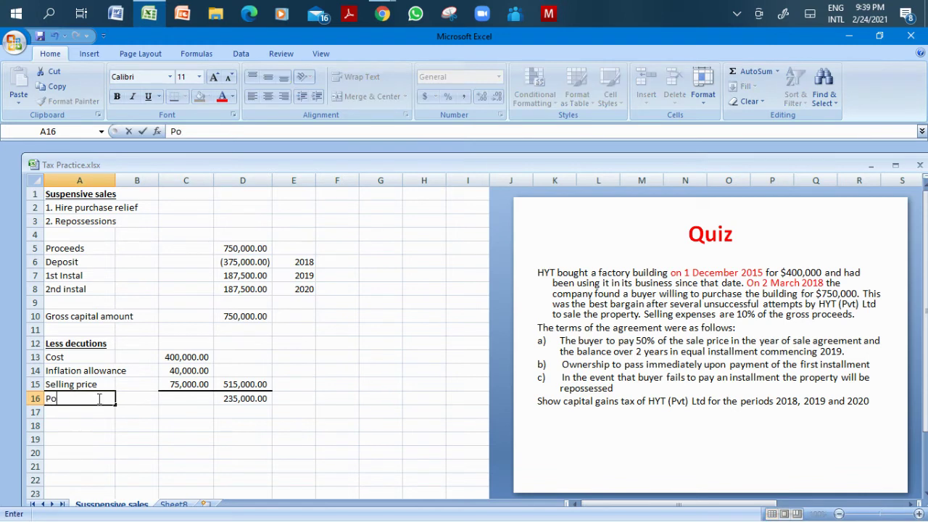
{"action": "type", "text": "tential Capital gain"}
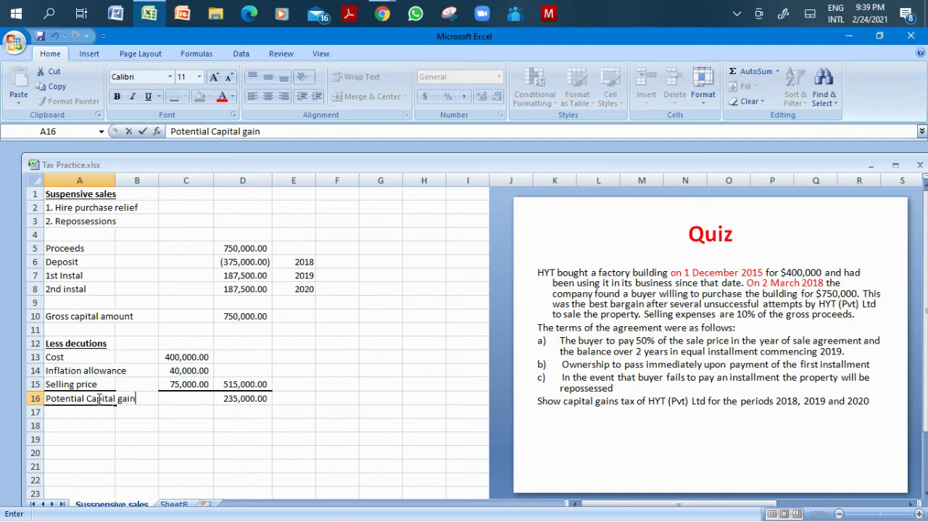
{"action": "key", "text": "Return"}
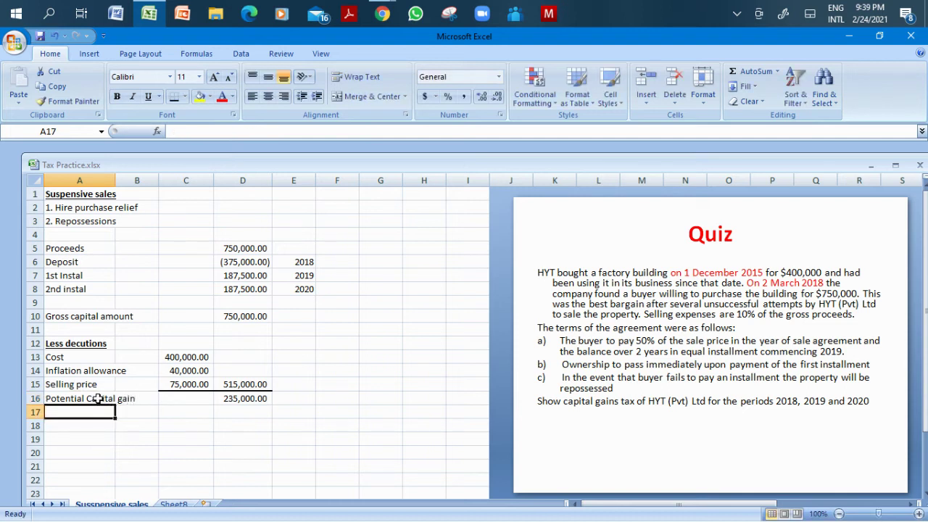
{"action": "key", "text": "Return"}
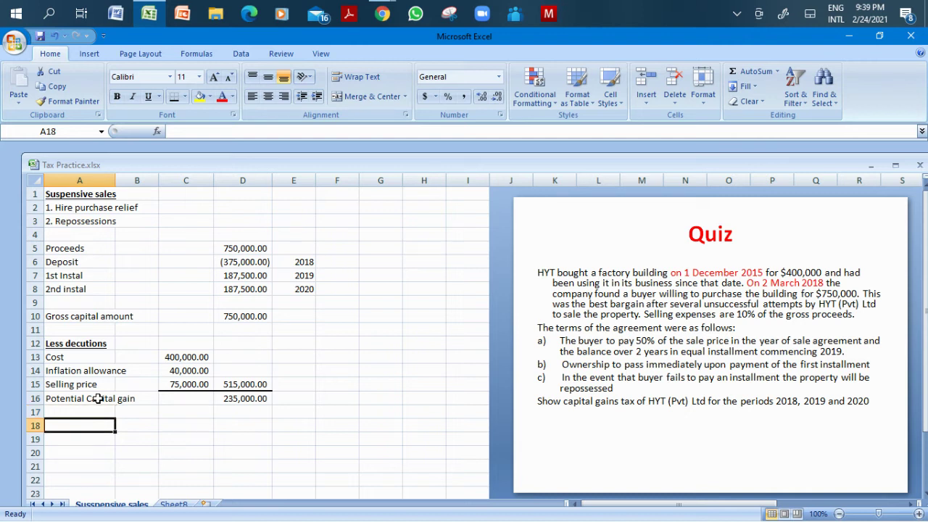
Write the relief formula "(A*B)/C" as text in F13, beside the deductions.
{"action": "left_click", "coordinate": [332, 356]}
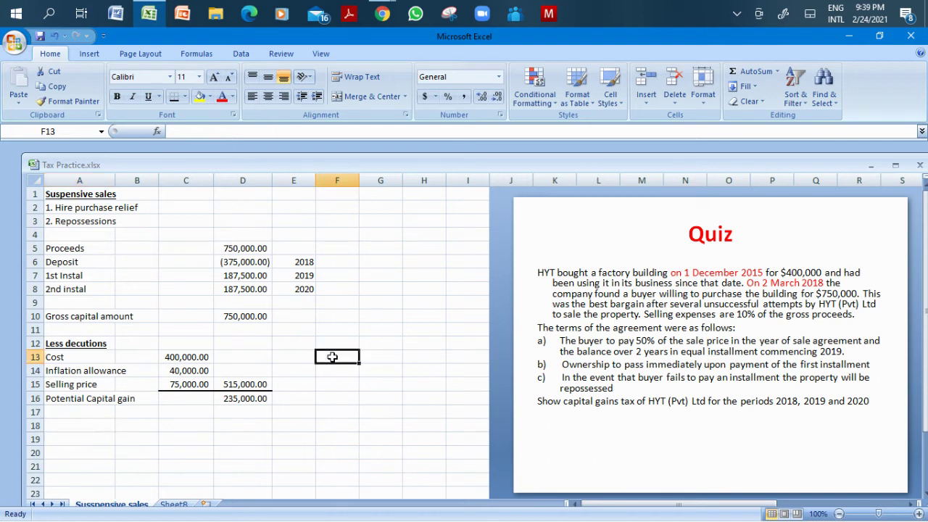
{"action": "type", "text": "A*"}
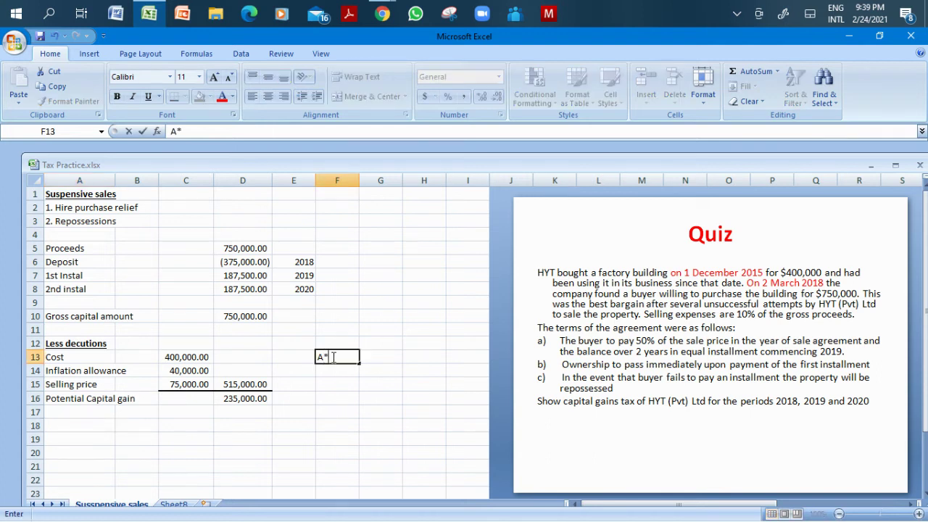
{"action": "type", "text": "B)"}
{"action": "key", "text": "Left"}
{"action": "key", "text": "Left"}
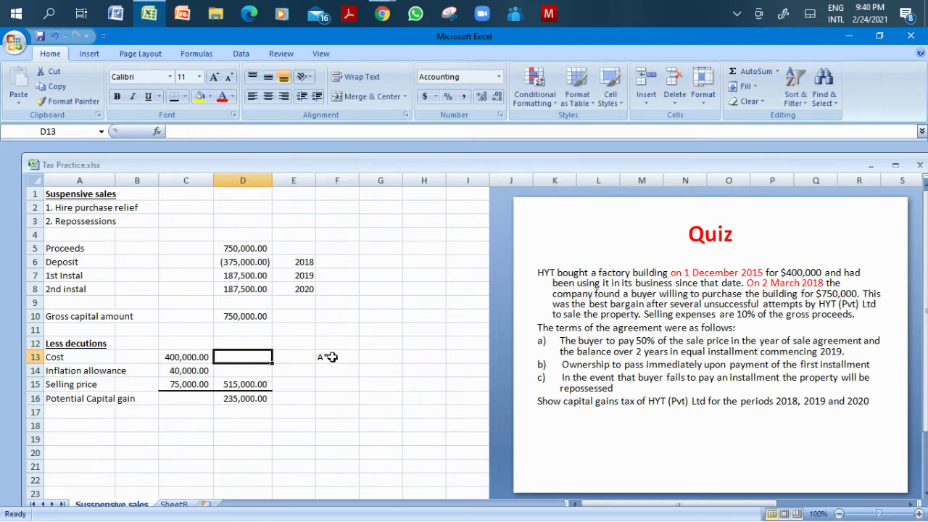
{"action": "key", "text": "Right"}
{"action": "key", "text": "Right"}
{"action": "double_click", "coordinate": [322, 357]}
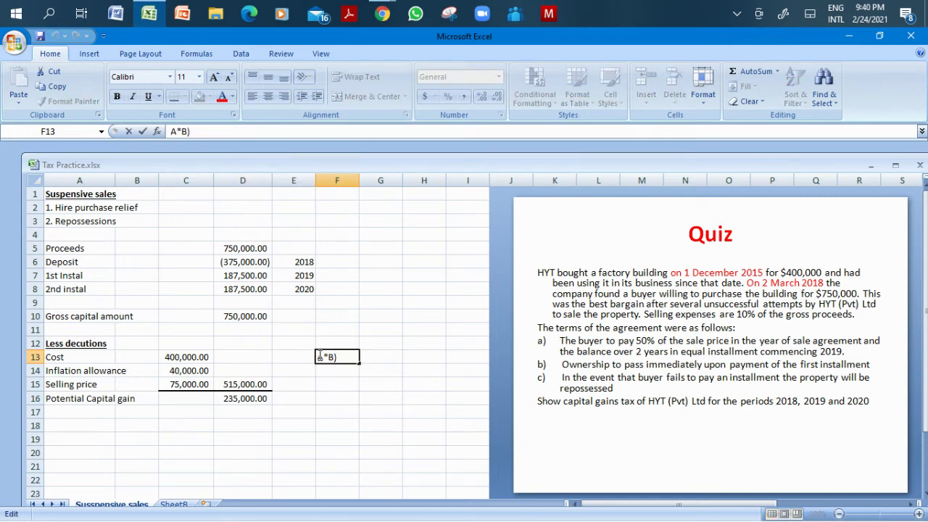
{"action": "left_click", "coordinate": [320, 357]}
{"action": "type", "text": "("}
{"action": "key", "text": "End"}
{"action": "type", "text": "/C"}
{"action": "key", "text": "Return"}
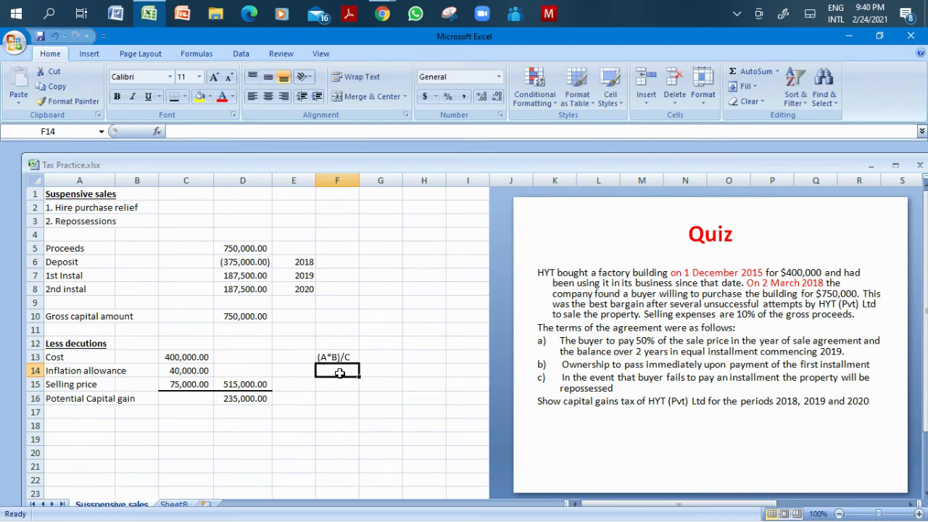
Start a key beneath the relief formula, entering "A" in F14 with the meaning "Debtors" in G14.
{"action": "type", "text": "A"}
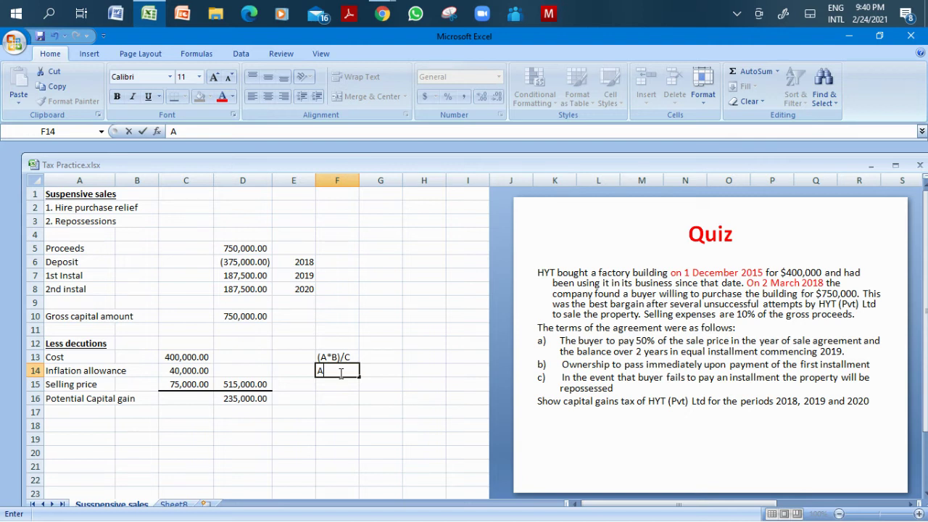
{"action": "key", "text": "Return"}
{"action": "left_click", "coordinate": [339, 372]}
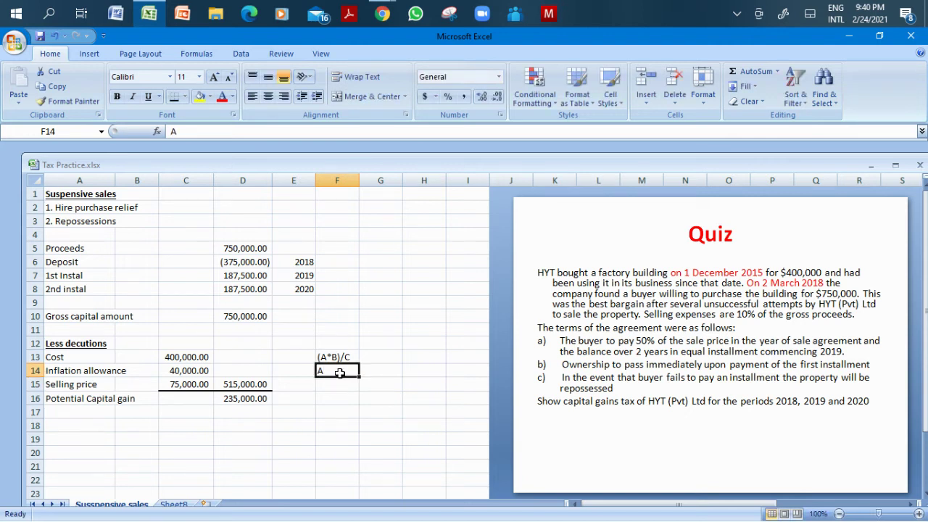
{"action": "type", "text": "C"}
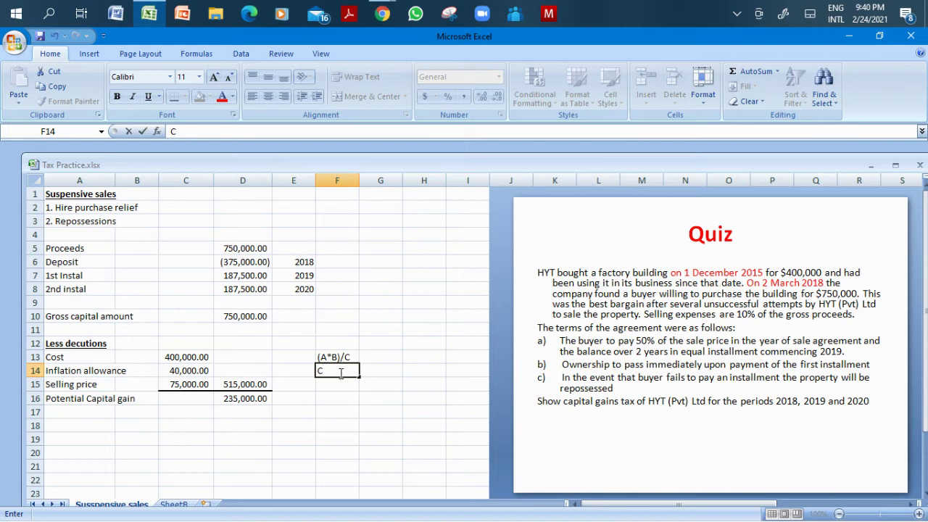
{"action": "left_click", "coordinate": [339, 372]}
{"action": "type", "text": "A"}
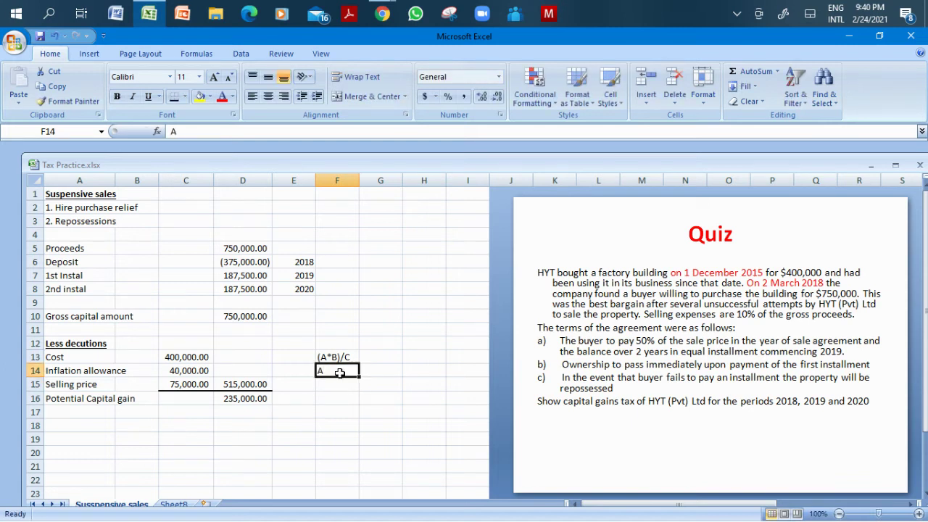
{"action": "key", "text": "Tab"}
{"action": "type", "text": "Debtors"}
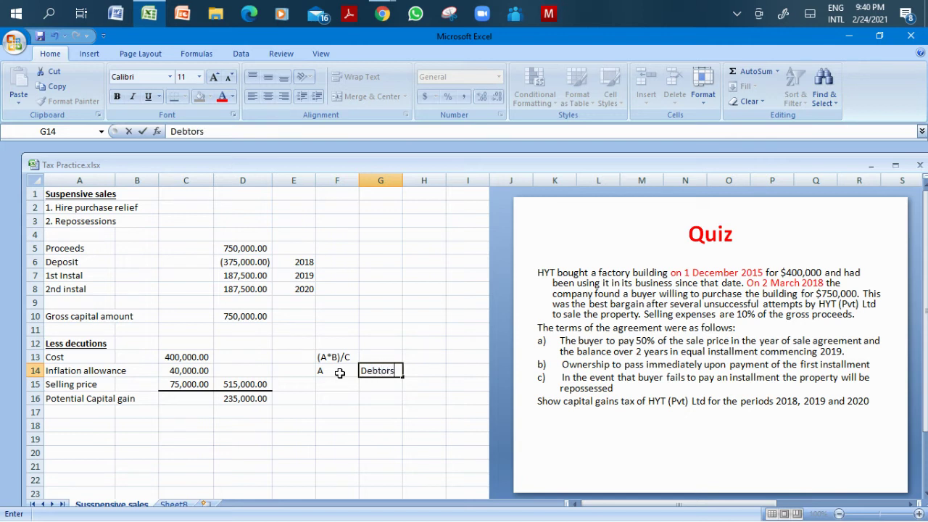
{"action": "key", "text": "Return"}
Add "B" in F15 to the formula key, with "Potential Capital gain" in G15.
{"action": "key", "text": "Left"}
{"action": "type", "text": "B"}
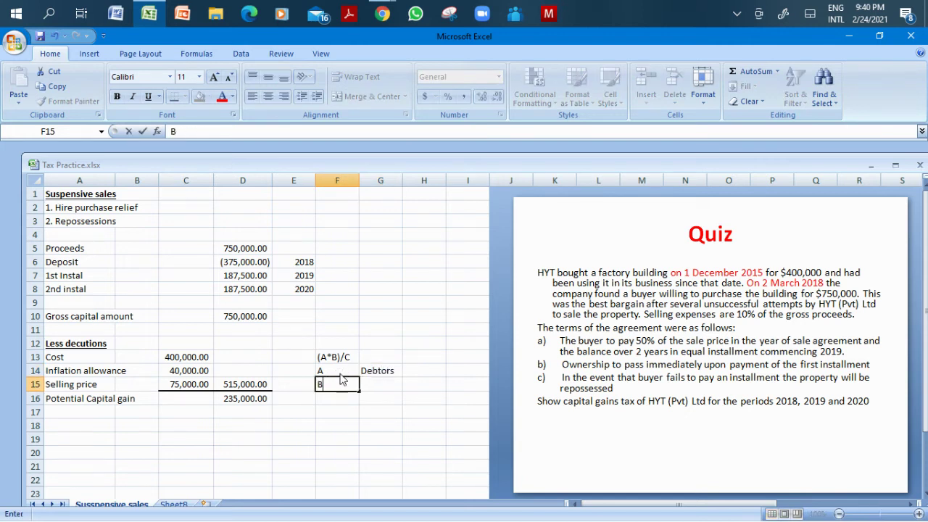
{"action": "key", "text": "Tab"}
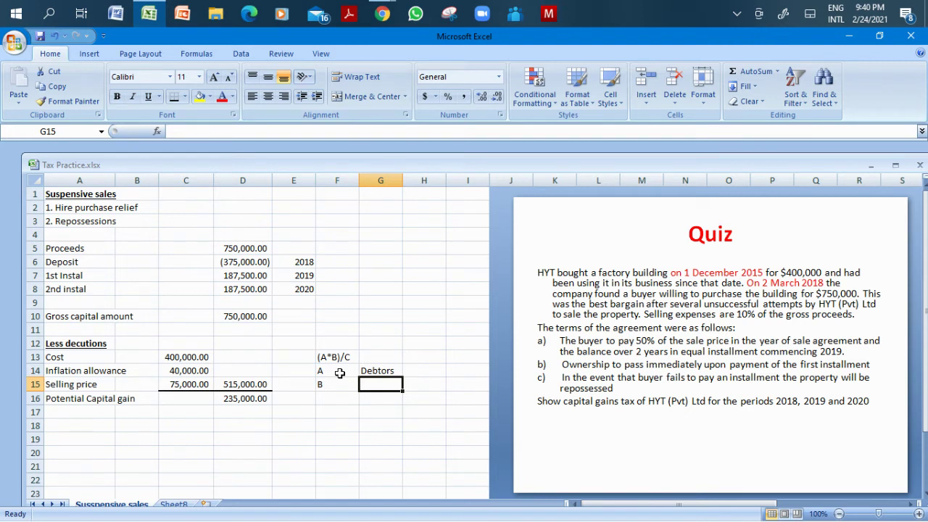
{"action": "type", "text": "Potential"}
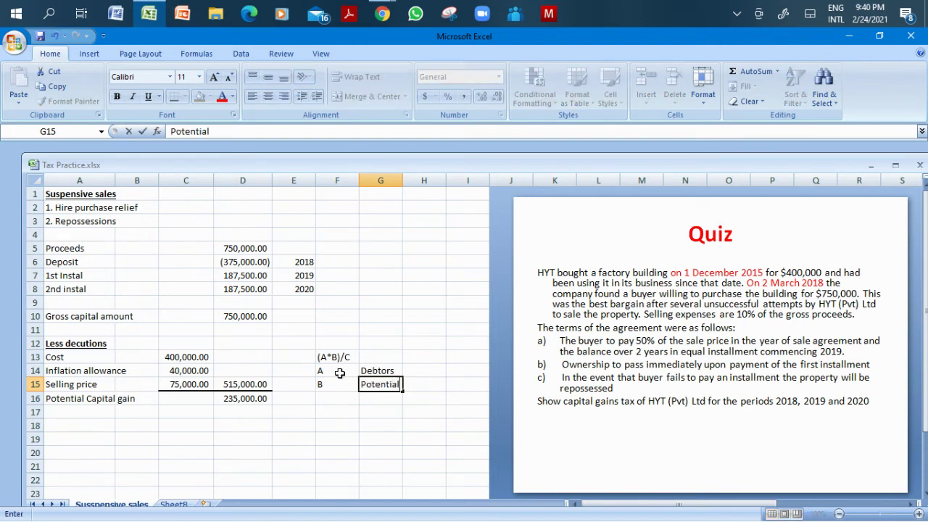
{"action": "type", "text": " Capital gain"}
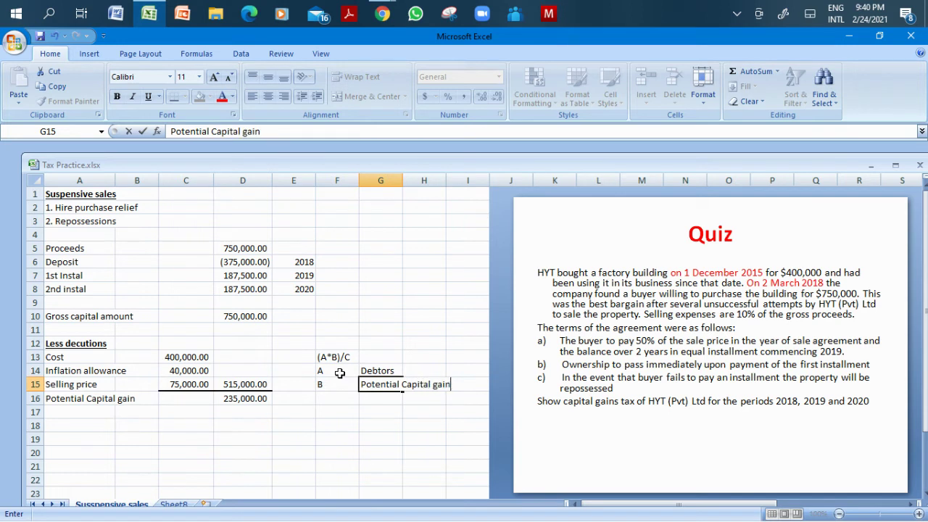
{"action": "key", "text": "Return"}
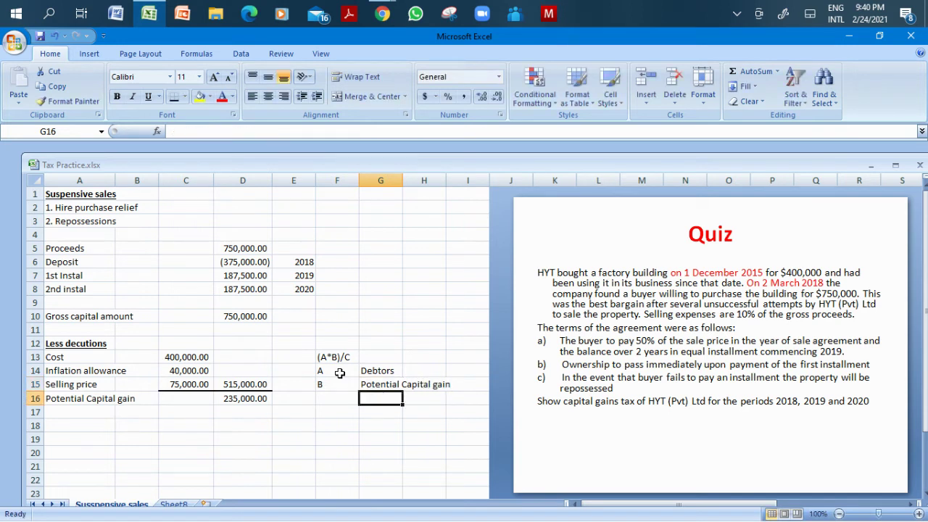
Complete the formula key with "C" in F16 and "Gross capital amount" in G16.
{"action": "key", "text": "Left"}
{"action": "type", "text": "C"}
{"action": "key", "text": "Tab"}
{"action": "type", "text": "Gross capital amount"}
{"action": "key", "text": "Return"}
Label A18 as "Suspensive sales allowance", below the potential capital gain.
{"action": "key", "text": "Down"}
{"action": "key", "text": "Down"}
{"action": "key", "text": "Left"}
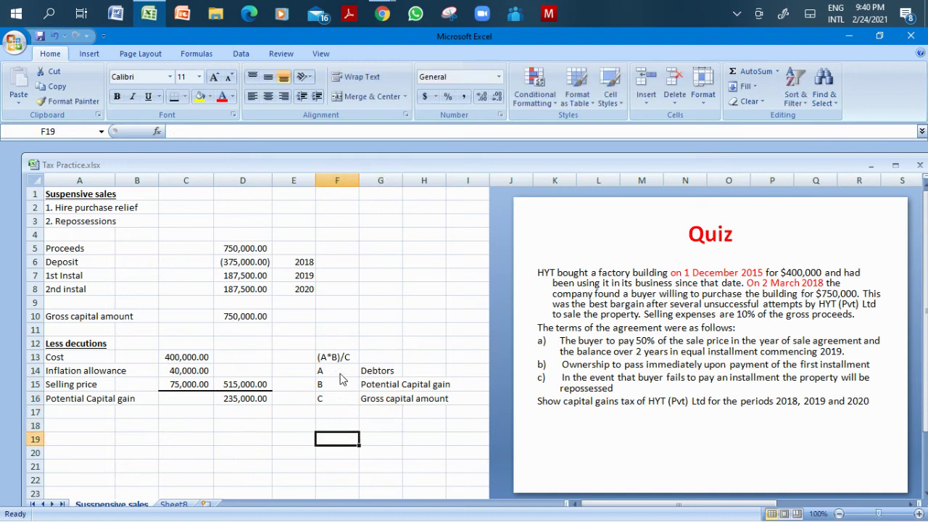
{"action": "key", "text": "Left"}
{"action": "key", "text": "Left"}
{"action": "key", "text": "Left"}
{"action": "key", "text": "Left"}
{"action": "key", "text": "Left"}
{"action": "key", "text": "Up"}
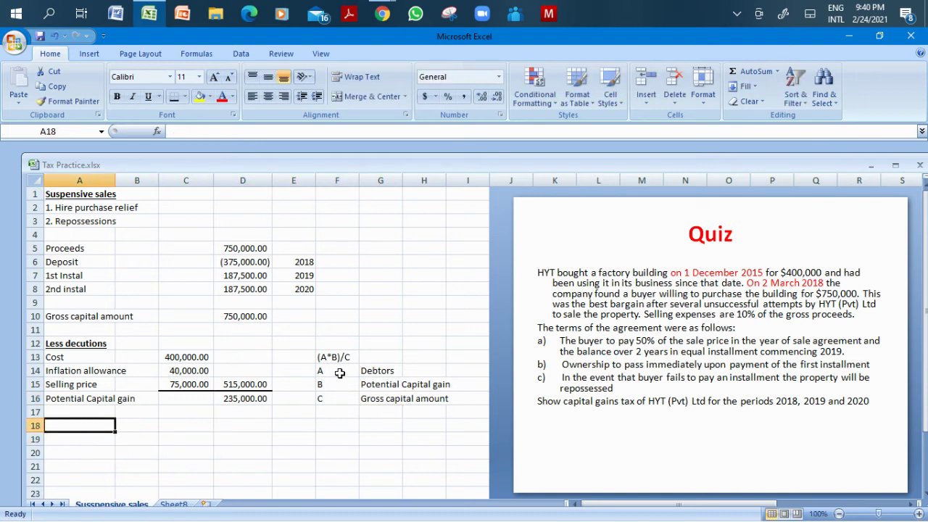
{"action": "type", "text": "Hire Purchse"}
{"action": "key", "text": "BackSpace"}
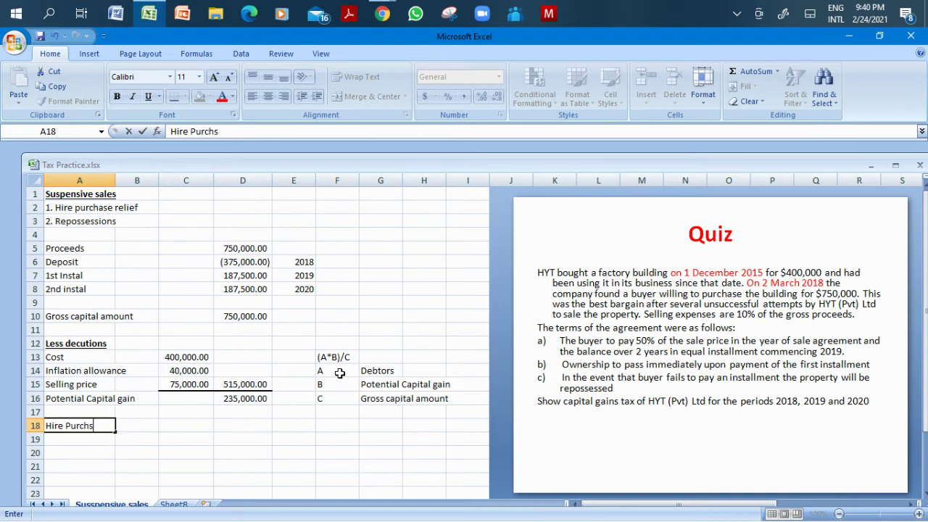
{"action": "key", "text": "BackSpace"}
{"action": "key", "text": "BackSpace"}
{"action": "key", "text": "BackSpace"}
{"action": "key", "text": "BackSpace"}
{"action": "key", "text": "BackSpace"}
{"action": "key", "text": "BackSpace"}
{"action": "key", "text": "BackSpace"}
{"action": "key", "text": "BackSpace"}
{"action": "key", "text": "BackSpace"}
{"action": "key", "text": "BackSpace"}
{"action": "key", "text": "BackSpace"}
{"action": "type", "text": "S"}
{"action": "type", "text": "uspensive sales allow"}
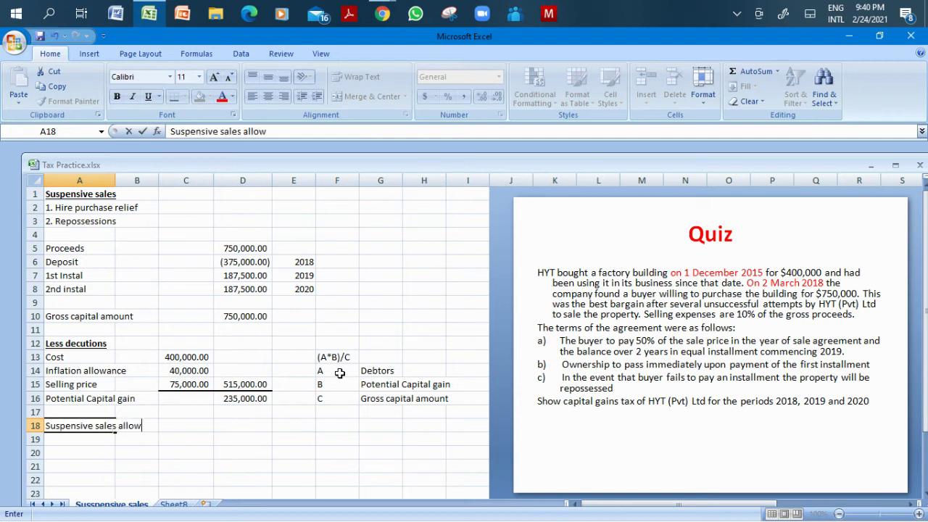
{"action": "type", "text": "ance"}
{"action": "key", "text": "Right"}
{"action": "key", "text": "Right"}
{"action": "key", "text": "Right"}
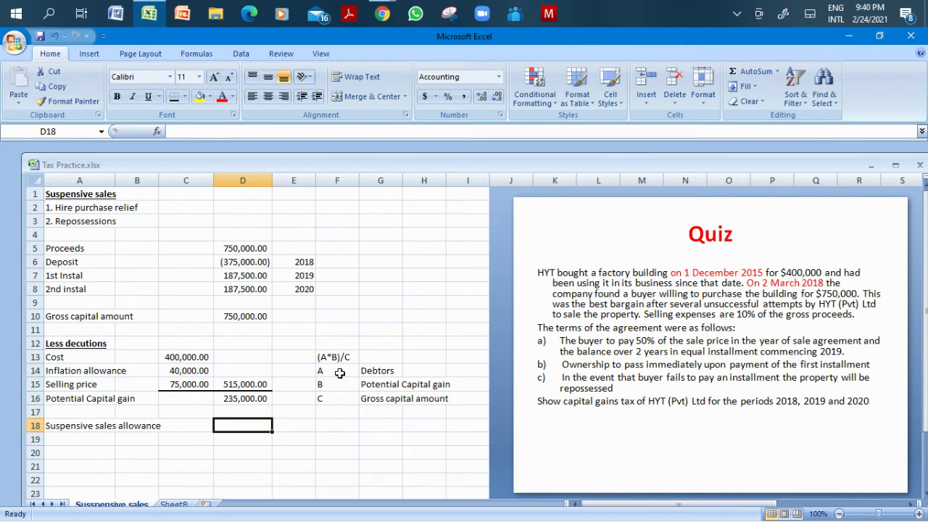
{"action": "type", "text": "="}
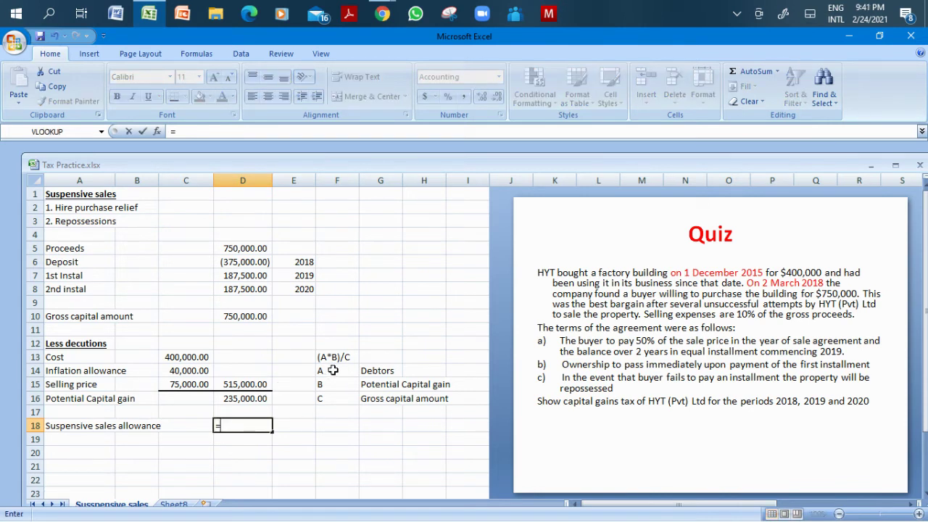
{"action": "key", "text": "BackSpace"}
{"action": "left_click", "coordinate": [69, 275]}
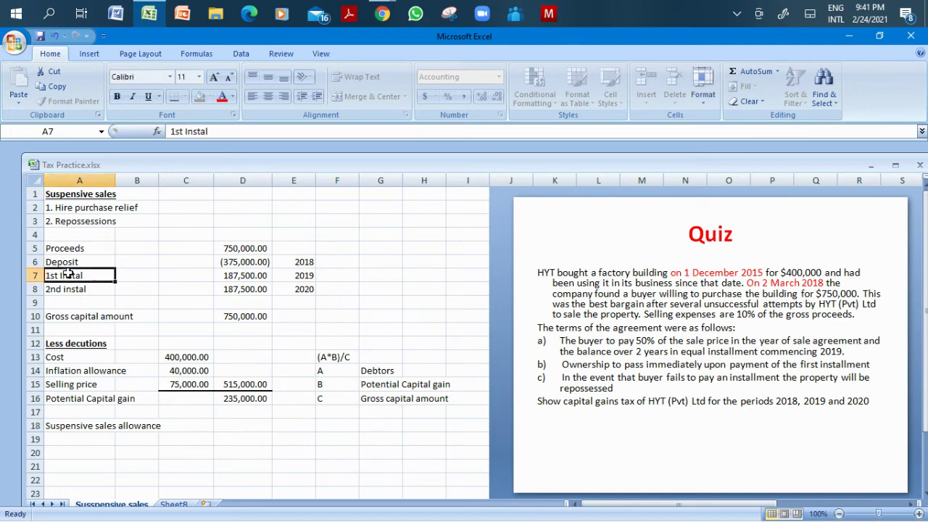
Calculate the debtors outstanding for 2018 in F6 with the formula =D5+D6.
{"action": "left_click", "coordinate": [337, 263]}
{"action": "type", "text": "="}
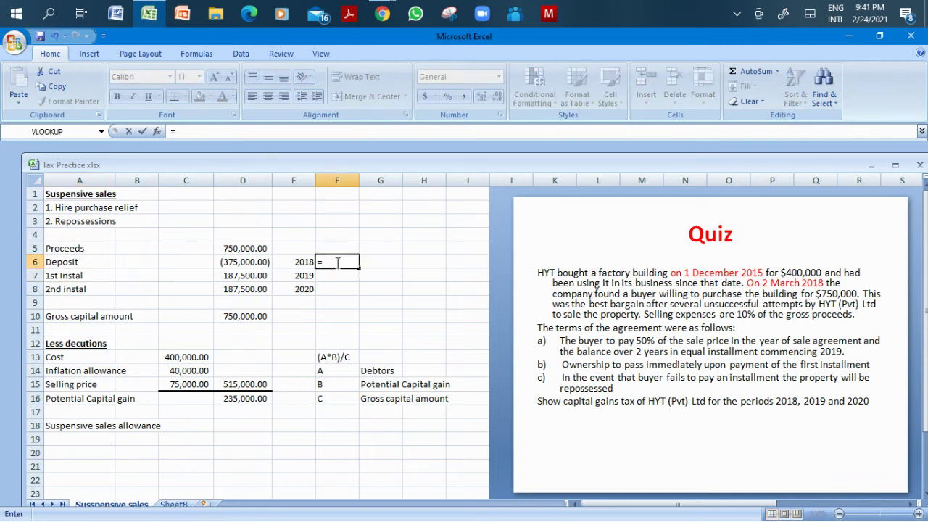
{"action": "left_click", "coordinate": [247, 247]}
{"action": "type", "text": "-"}
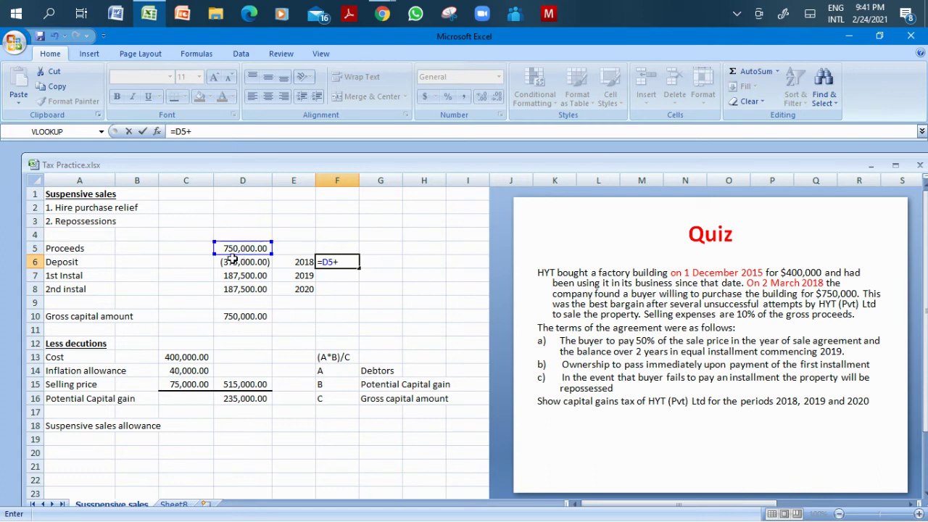
{"action": "left_click", "coordinate": [231, 262]}
{"action": "key", "text": "Return"}
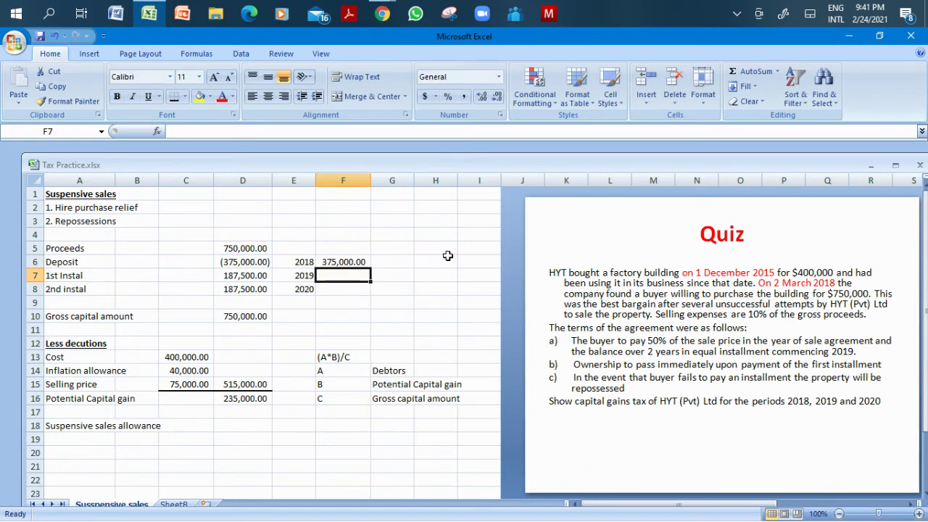
Highlight the 2018 debtors figure in F6 with a yellow fill.
{"action": "left_click", "coordinate": [349, 261]}
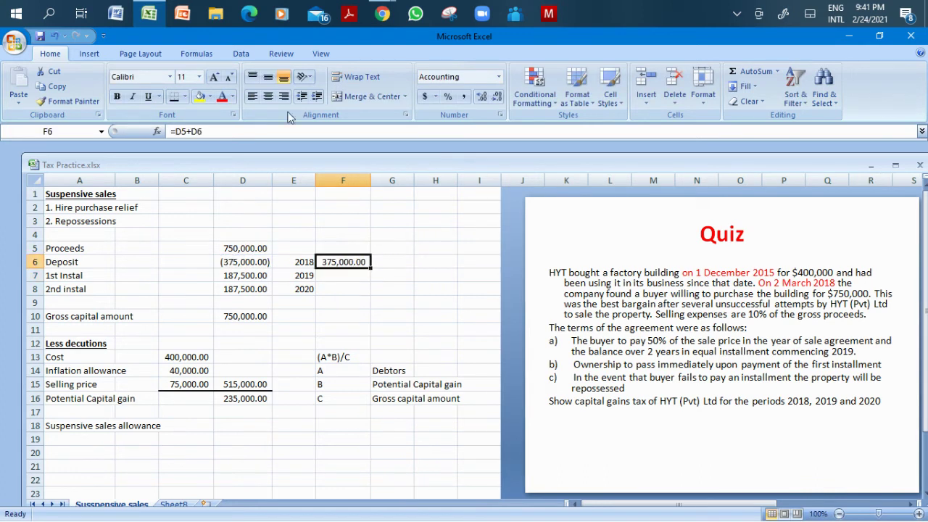
{"action": "left_click", "coordinate": [200, 96]}
{"action": "left_click", "coordinate": [399, 227]}
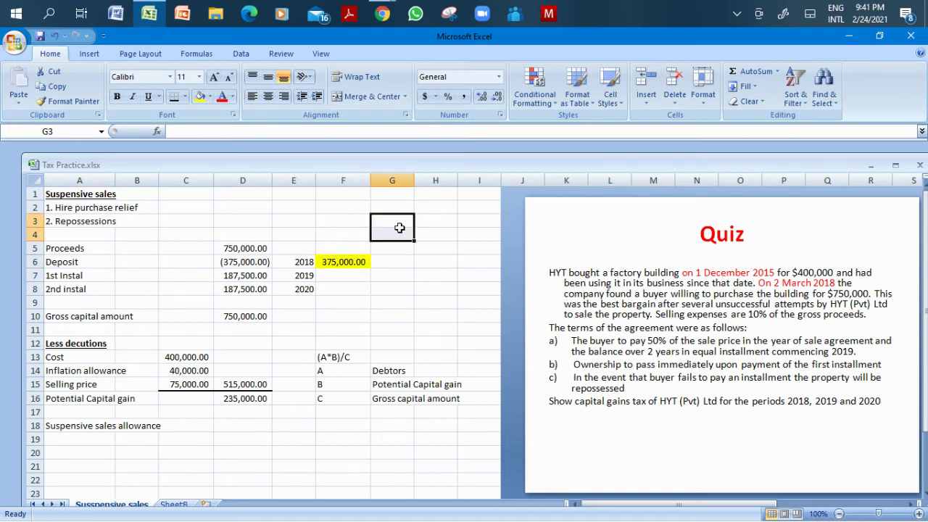
Calculate the suspensive sales allowance in D18 with the formula =F6*D16/D5.
{"action": "left_click", "coordinate": [234, 427]}
{"action": "type", "text": "="}
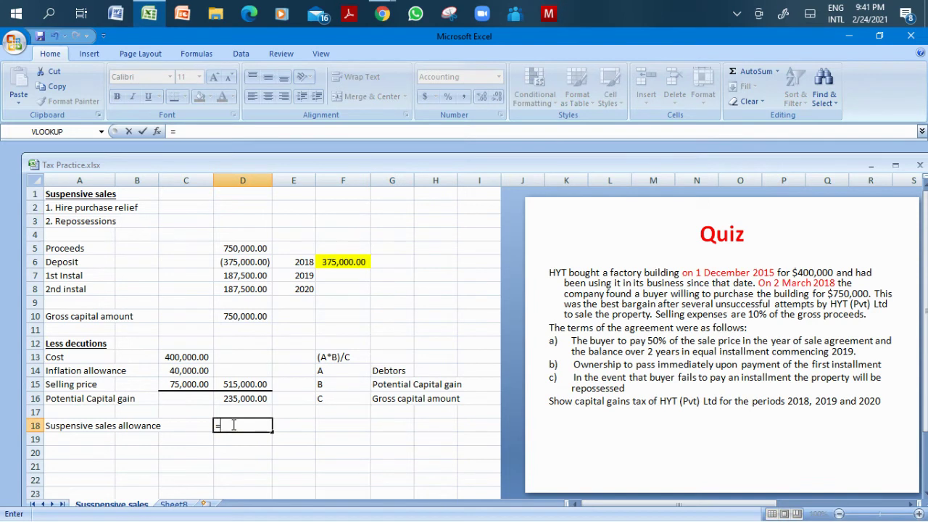
{"action": "type", "text": "A"}
{"action": "key", "text": "BackSpace"}
{"action": "left_click", "coordinate": [332, 261]}
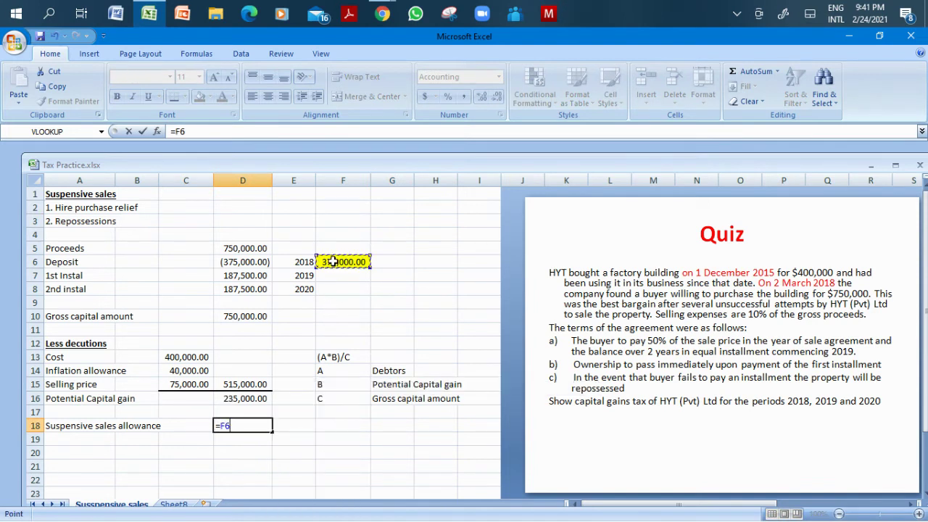
{"action": "type", "text": "*"}
{"action": "left_click", "coordinate": [248, 399]}
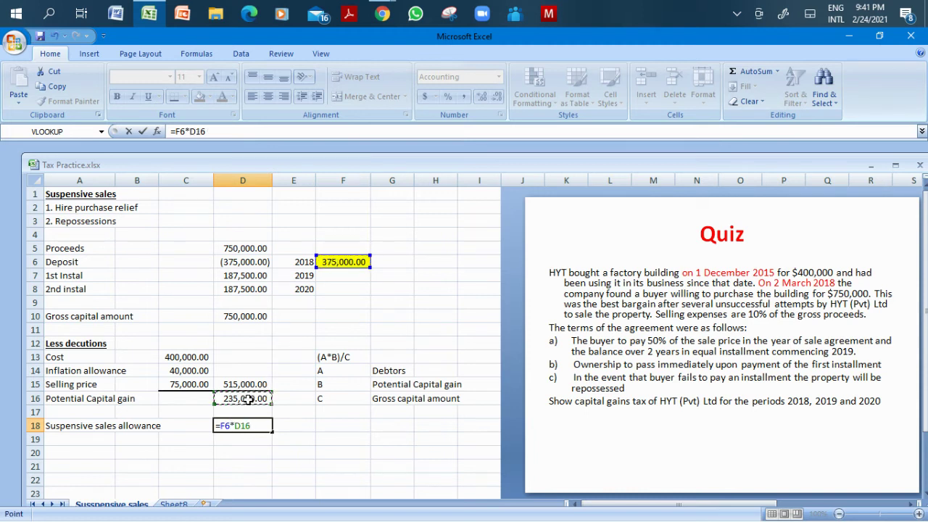
{"action": "type", "text": "/"}
{"action": "left_click", "coordinate": [236, 250]}
{"action": "key", "text": "Return"}
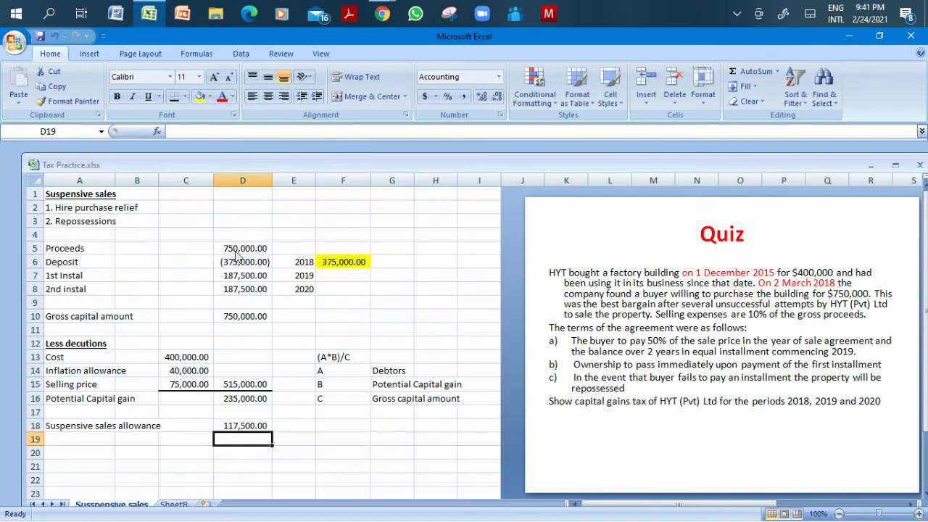
Edit the suspensive sales allowance formula in D18 so that it returns a negative amount.
{"action": "left_click", "coordinate": [245, 425]}
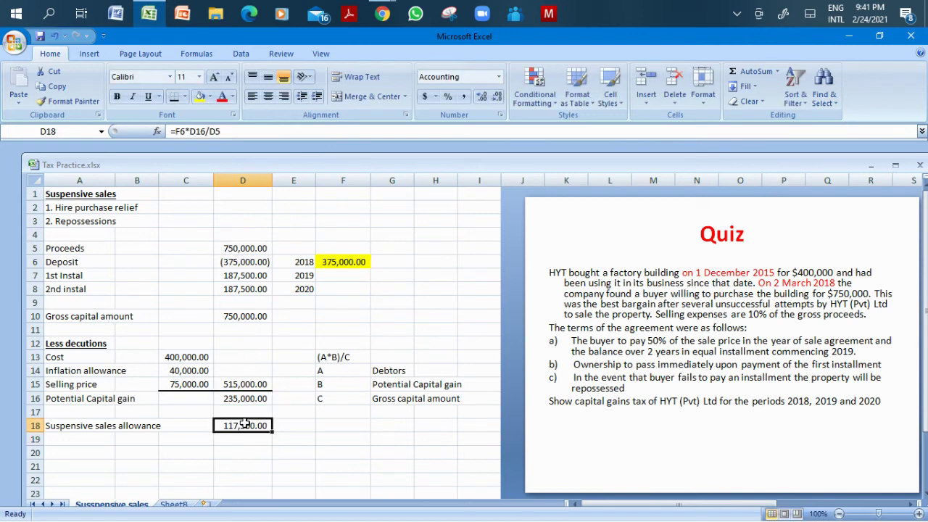
{"action": "double_click", "coordinate": [245, 425]}
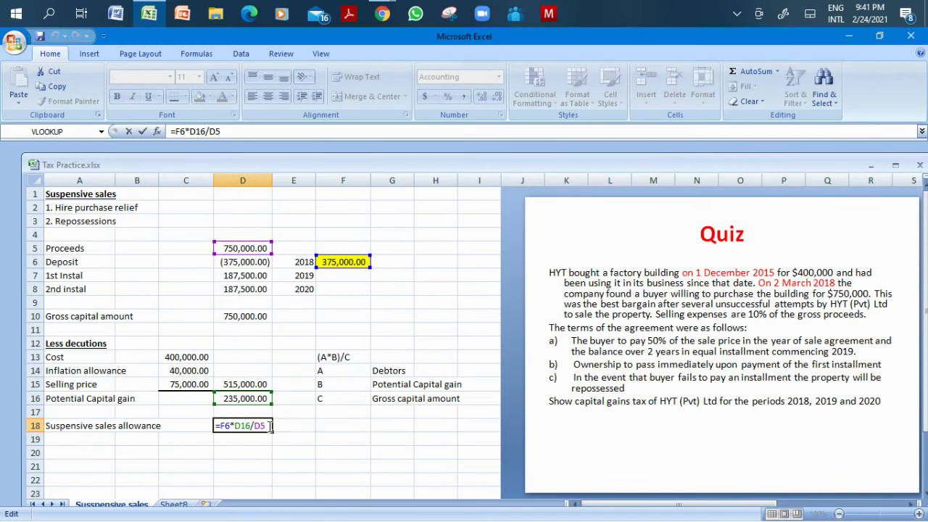
{"action": "key", "text": "Return"}
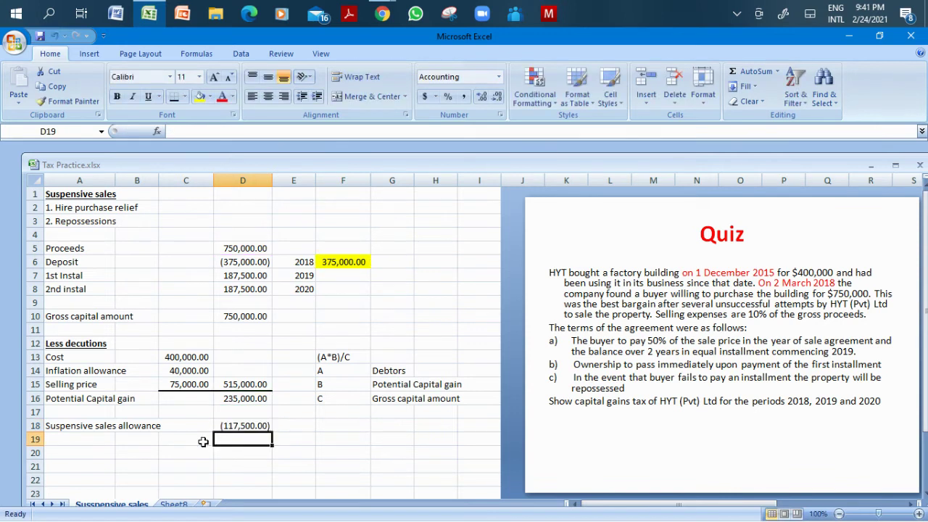
{"action": "left_click", "coordinate": [249, 412]}
Label A20 as "Capital gain", below the suspensive sales allowance.
{"action": "left_click", "coordinate": [93, 450]}
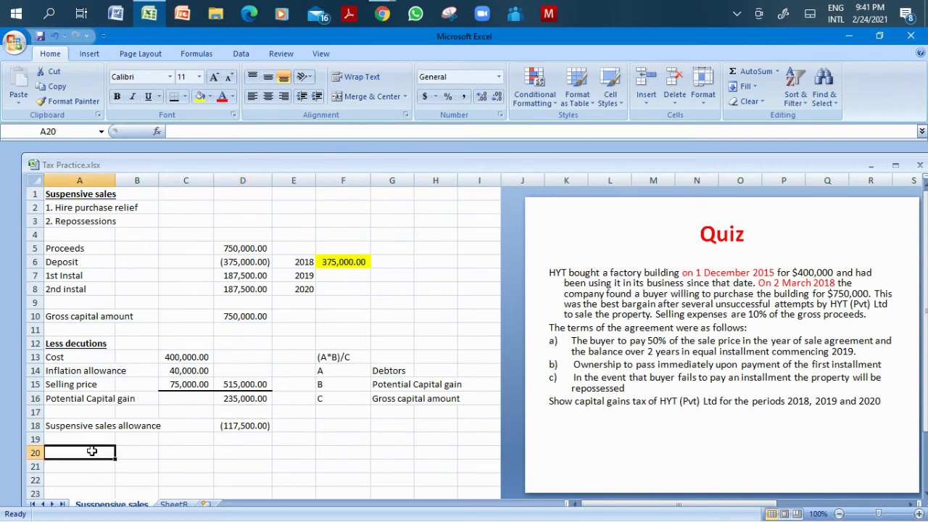
{"action": "type", "text": "Capital gain ta"}
{"action": "key", "text": "BackSpace"}
{"action": "key", "text": "BackSpace"}
{"action": "key", "text": "BackSpace"}
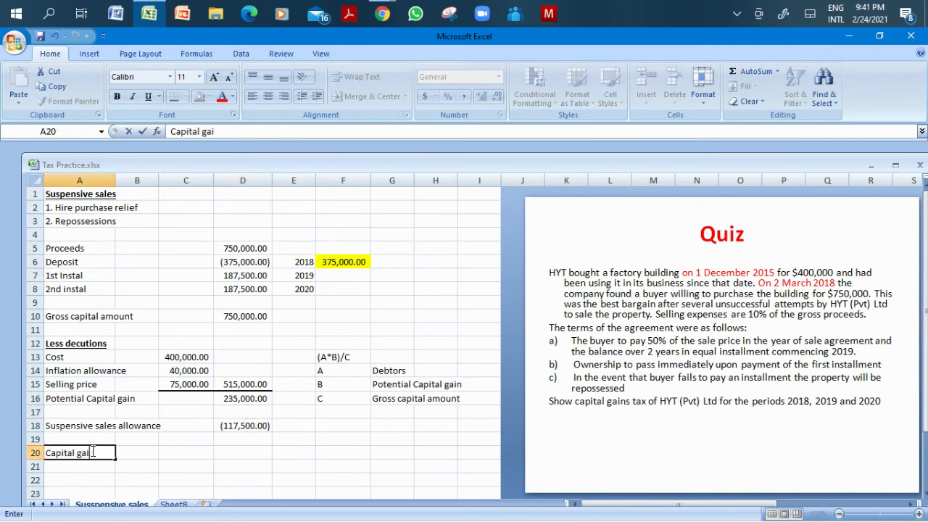
{"action": "key", "text": "Tab"}
Calculate the capital gain in D20 by adding the potential gain and the negative allowance with the formula =D16+D18.
{"action": "key", "text": "Tab"}
{"action": "key", "text": "Tab"}
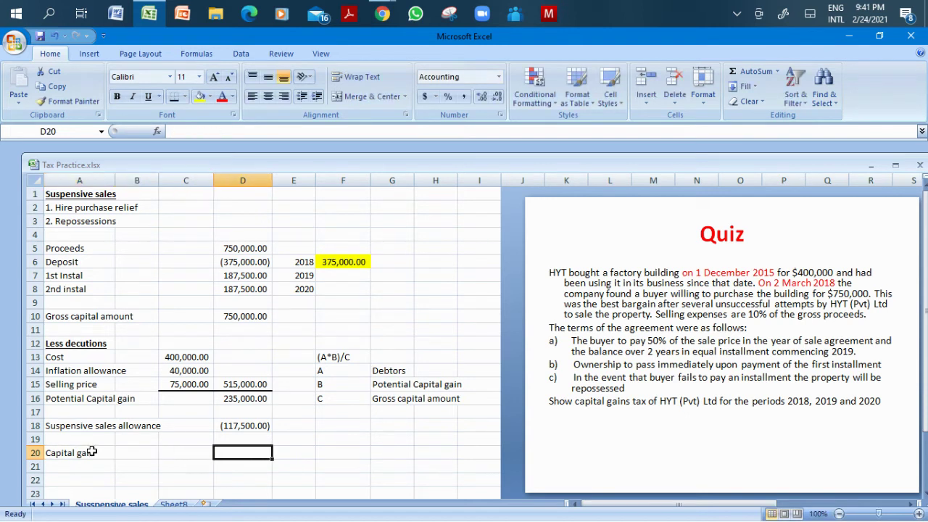
{"action": "type", "text": "="}
{"action": "left_click", "coordinate": [230, 398]}
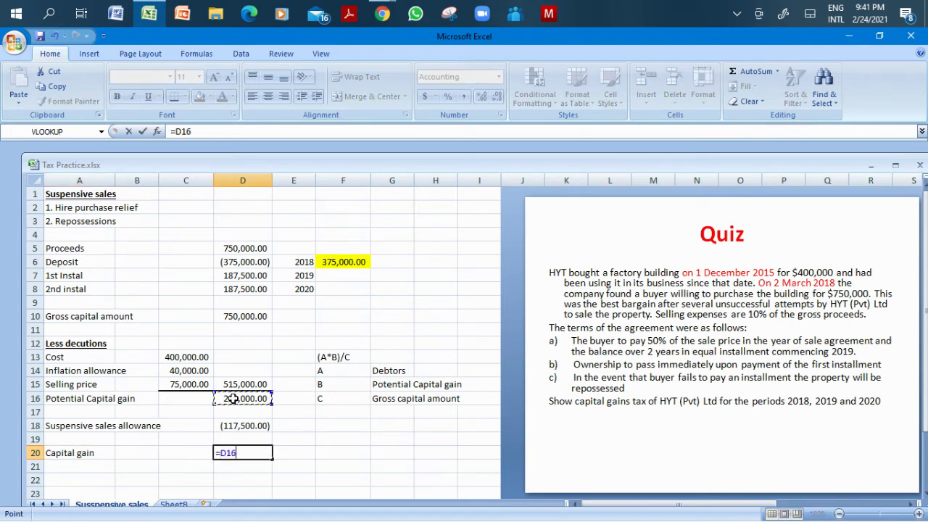
{"action": "type", "text": "+"}
{"action": "left_click", "coordinate": [248, 427]}
{"action": "key", "text": "Return"}
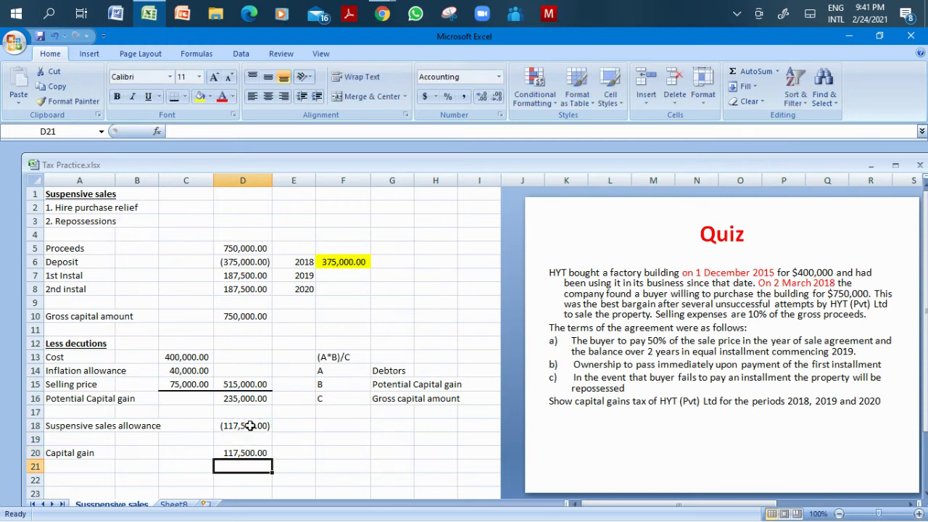
{"action": "left_click", "coordinate": [239, 451]}
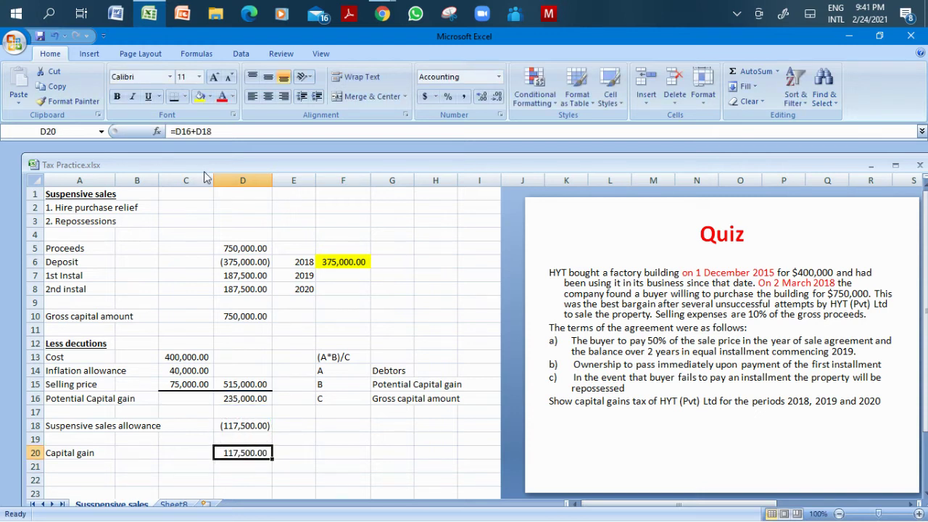
Highlight the 2018 capital gain row in yellow from A20 to D20.
{"action": "left_click", "coordinate": [200, 101]}
{"action": "key", "text": "shift+Left"}
{"action": "key", "text": "shift+Left"}
{"action": "key", "text": "shift+Left"}
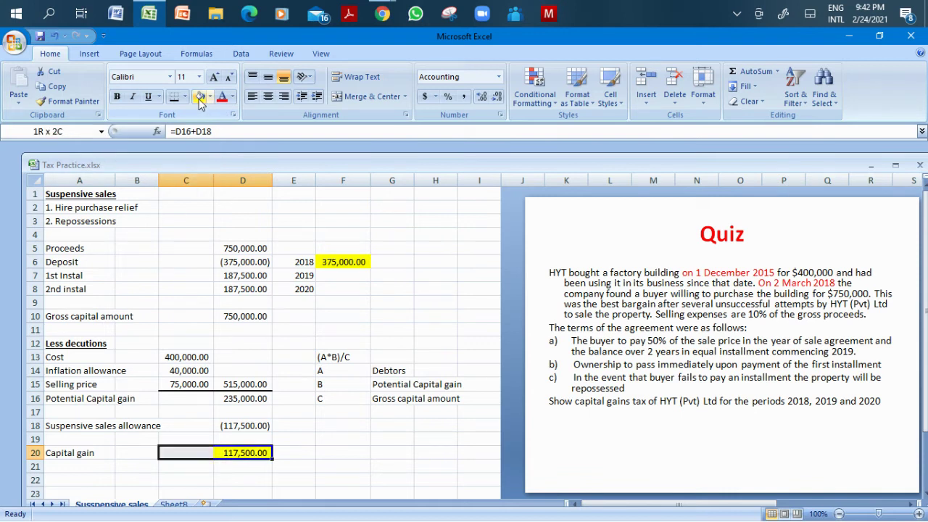
{"action": "left_click", "coordinate": [201, 102]}
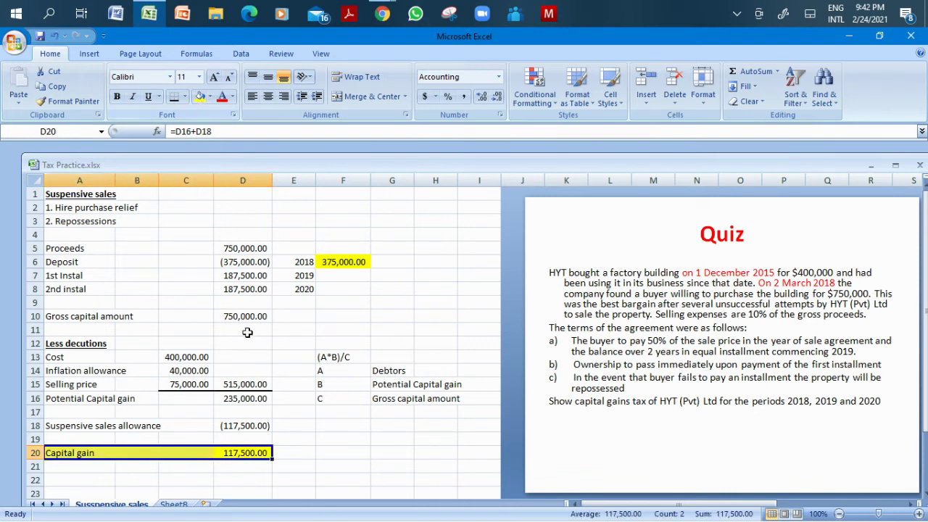
Enter the year 2018 in E20, beside the highlighted capital gain.
{"action": "left_click", "coordinate": [304, 413]}
{"action": "left_click", "coordinate": [267, 453]}
{"action": "key", "text": "Down"}
{"action": "key", "text": "Down"}
{"action": "key", "text": "Down"}
{"action": "key", "text": "Down"}
{"action": "key", "text": "Down"}
{"action": "key", "text": "Up"}
{"action": "key", "text": "Up"}
{"action": "key", "text": "Up"}
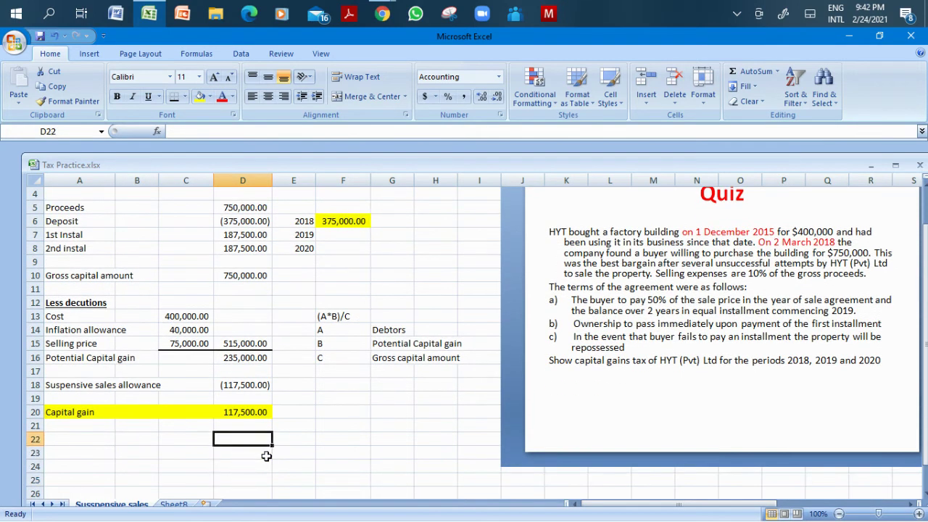
{"action": "key", "text": "Left"}
{"action": "key", "text": "Left"}
{"action": "key", "text": "Left"}
{"action": "key", "text": "Right"}
{"action": "key", "text": "Right"}
{"action": "key", "text": "Right"}
{"action": "key", "text": "Right"}
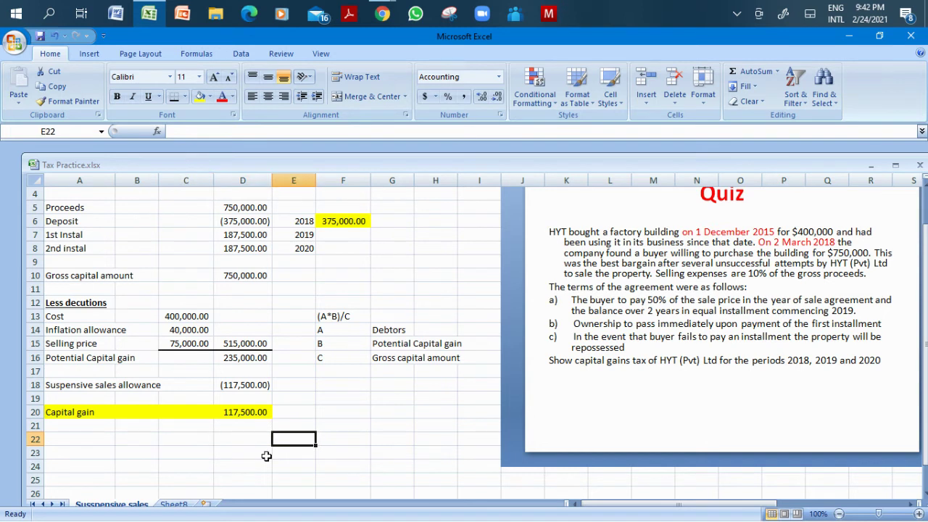
{"action": "key", "text": "Up"}
{"action": "key", "text": "Up"}
{"action": "type", "text": "2018"}
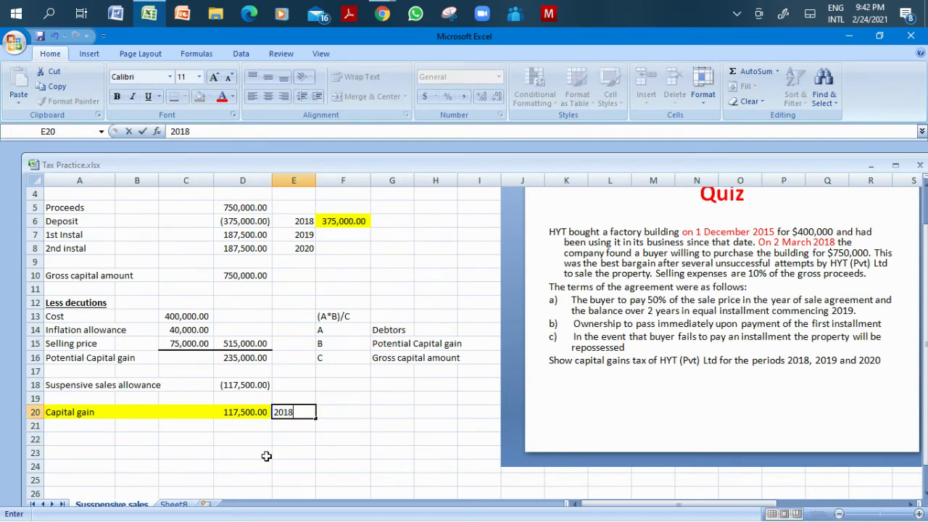
Enter the year 2019 in E22, two rows below the 2018 entry.
{"action": "key", "text": "Down"}
{"action": "key", "text": "Down"}
{"action": "key", "text": "Left"}
{"action": "key", "text": "Left"}
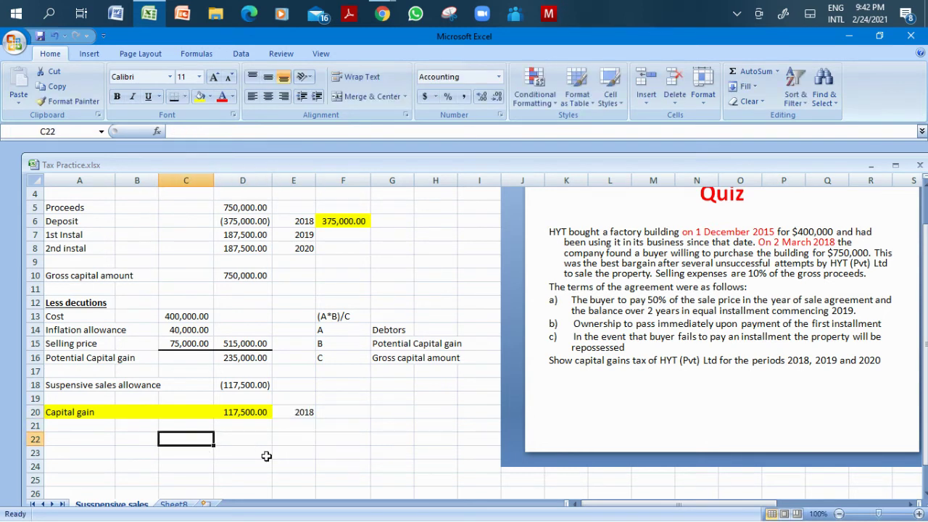
{"action": "key", "text": "Right"}
{"action": "key", "text": "Right"}
{"action": "type", "text": "2019"}
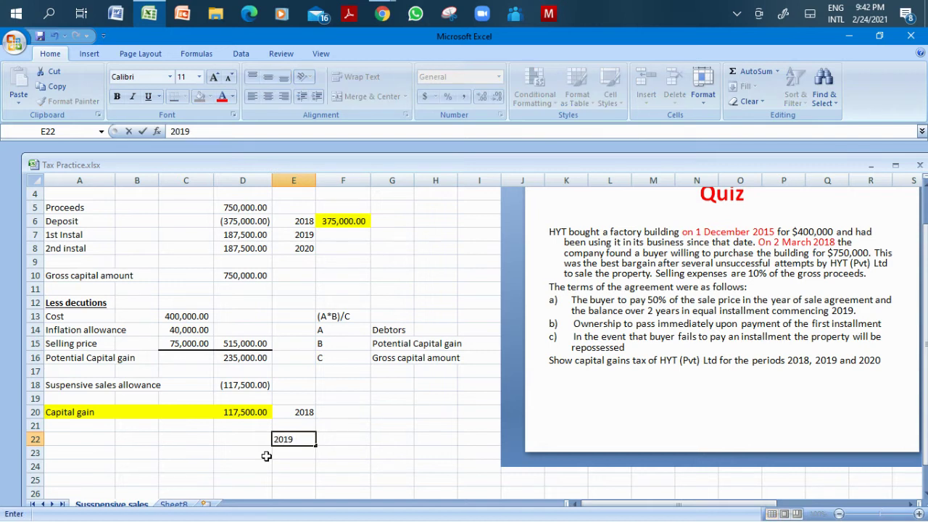
Label A22 as "Gross capital" to start the 2019 calculation.
{"action": "key", "text": "Left"}
{"action": "key", "text": "Left"}
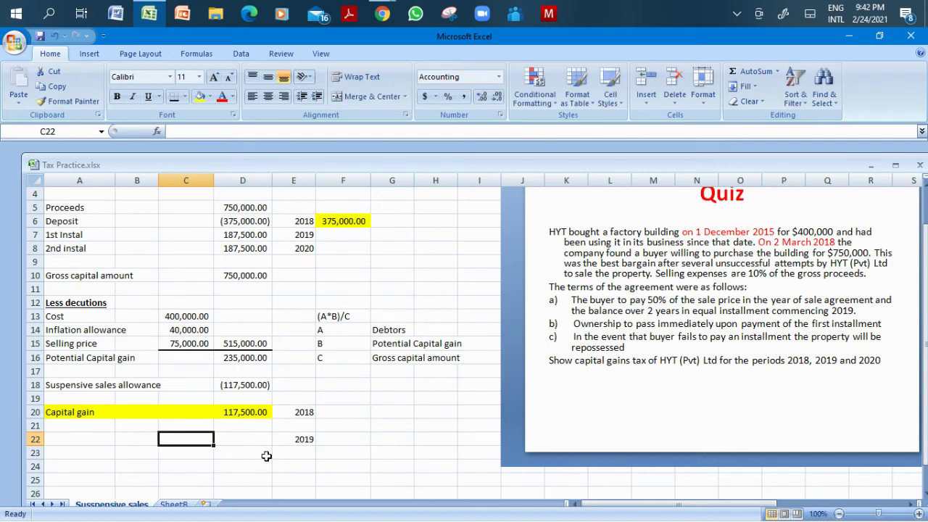
{"action": "key", "text": "Left"}
{"action": "left_click", "coordinate": [236, 384]}
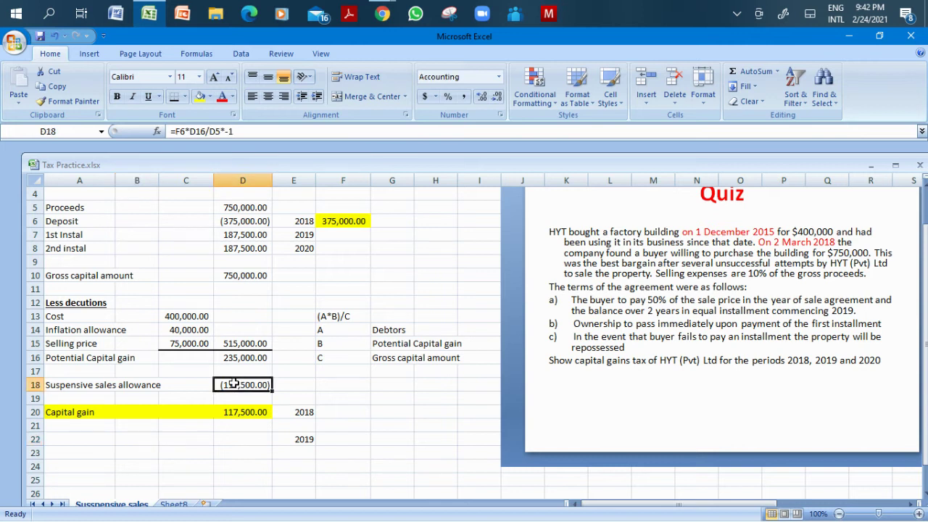
{"action": "right_click", "coordinate": [83, 441]}
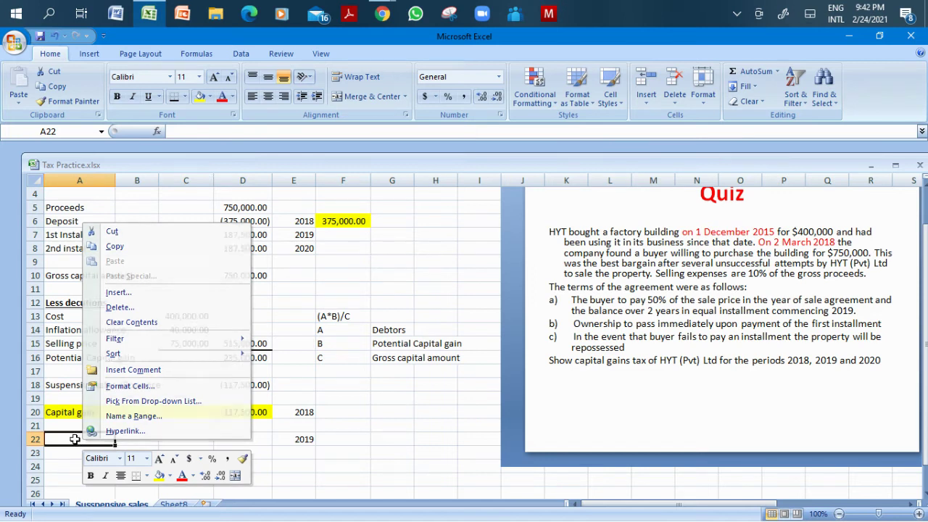
{"action": "left_click", "coordinate": [75, 438]}
{"action": "type", "text": "Gross"}
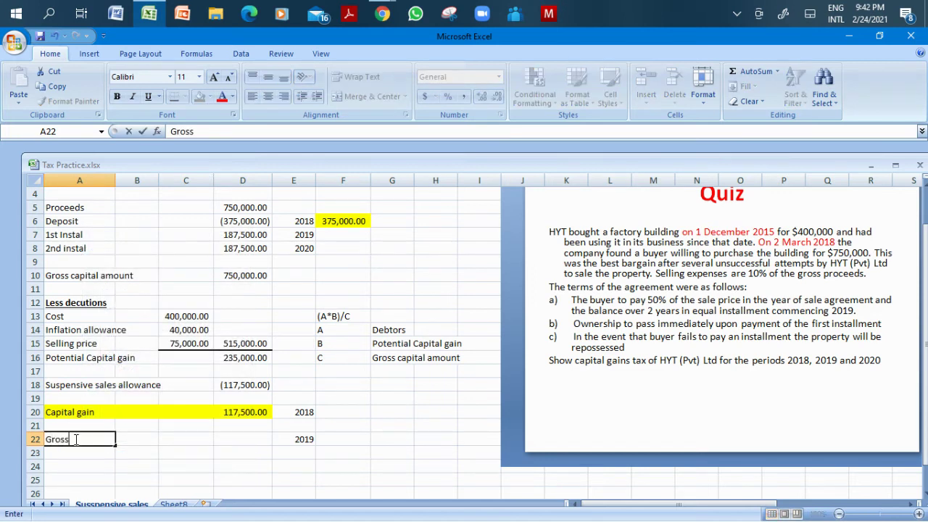
{"action": "type", "text": " capital"}
Bring the suspensive sales allowance from D18 into D22 as a positive amount, using a formula that reverses its sign.
{"action": "key", "text": "Tab"}
{"action": "key", "text": "Tab"}
{"action": "key", "text": "Tab"}
{"action": "type", "text": "="}
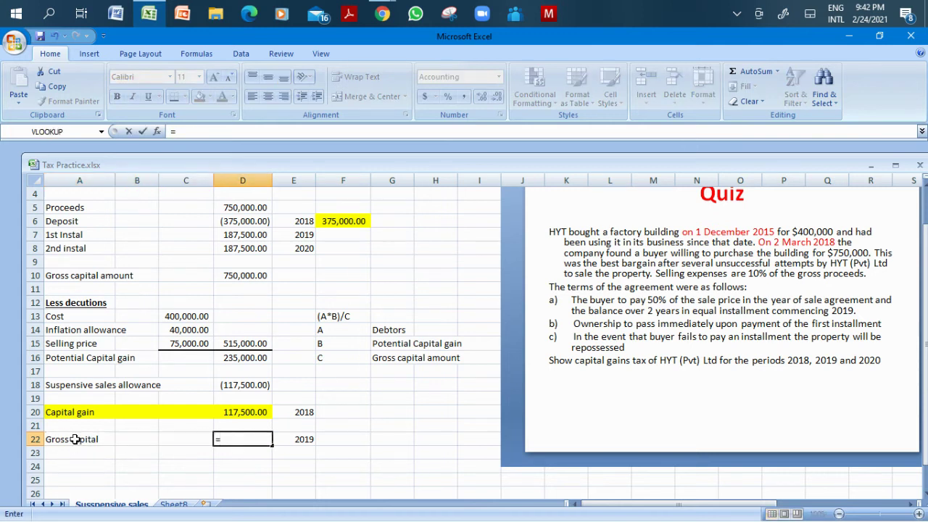
{"action": "left_click", "coordinate": [237, 386]}
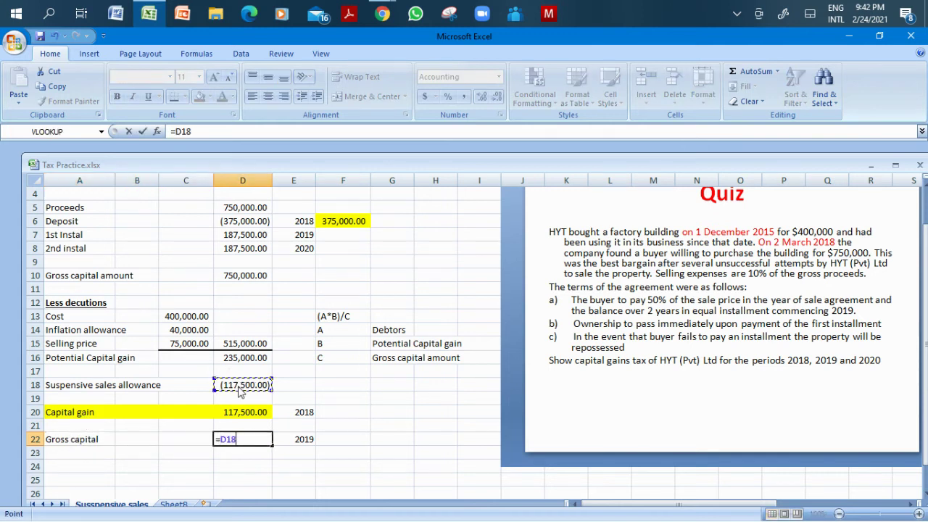
{"action": "type", "text": "*"}
{"action": "key", "text": "Return"}
{"action": "left_click", "coordinate": [324, 450]}
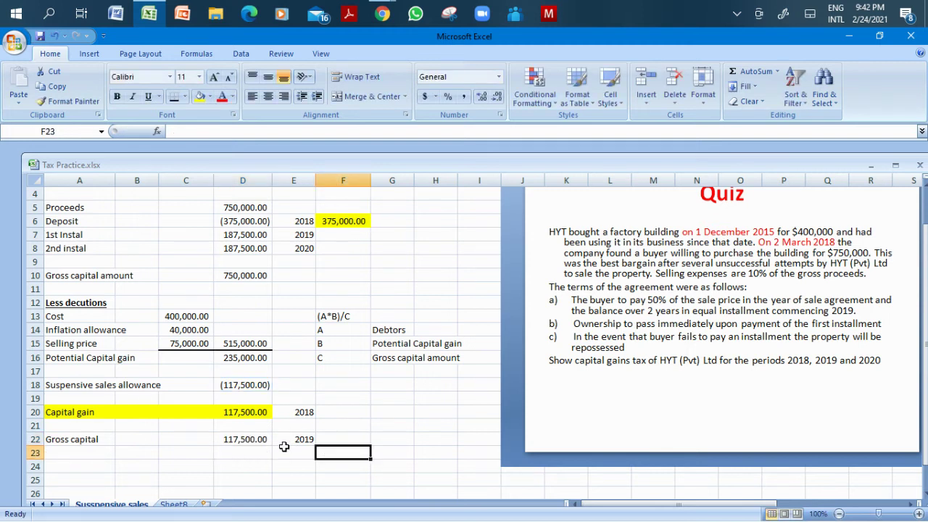
{"action": "left_click", "coordinate": [246, 387]}
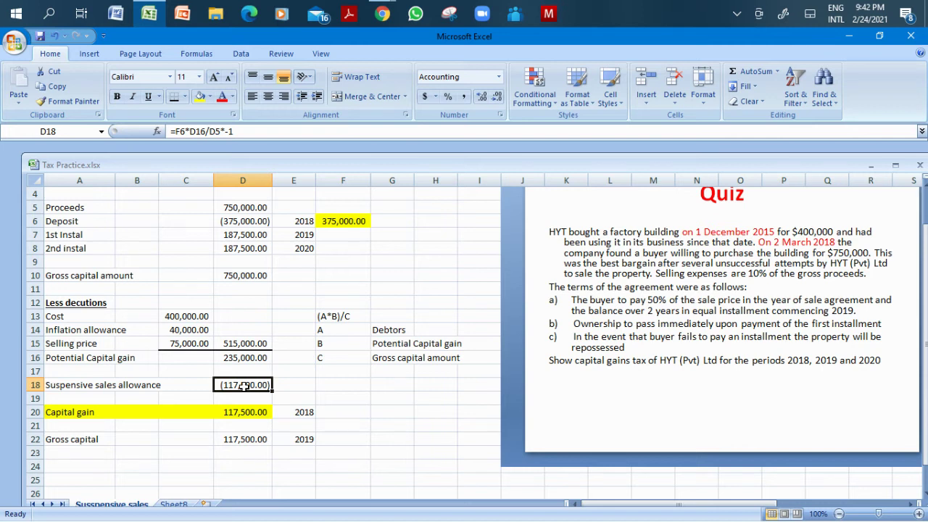
Add the heading "Less deductions" in A24 and format it bold and underlined.
{"action": "left_click", "coordinate": [100, 453]}
{"action": "left_click", "coordinate": [86, 466]}
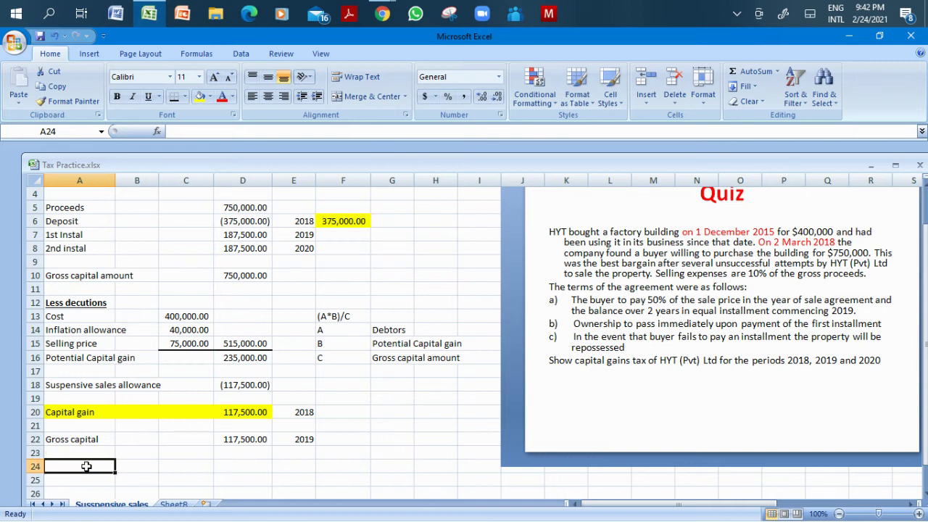
{"action": "type", "text": "L"}
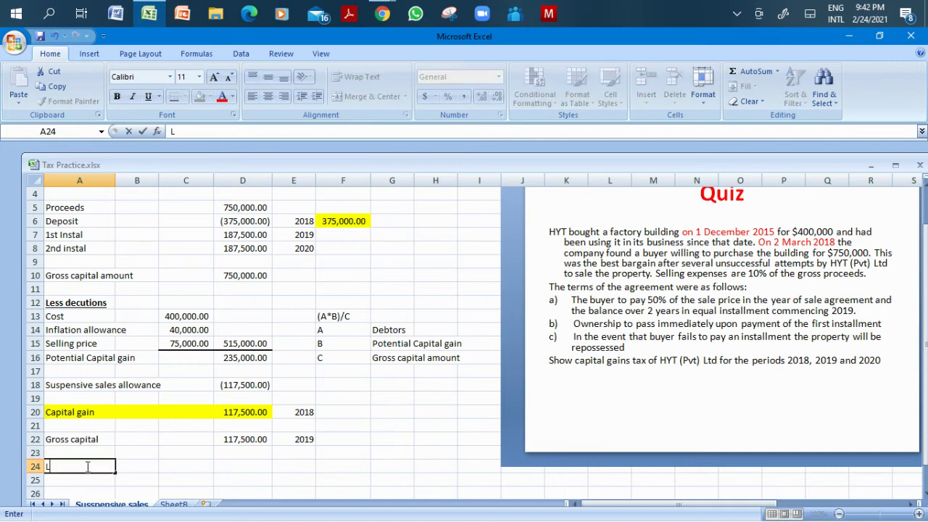
{"action": "type", "text": "ess deductions"}
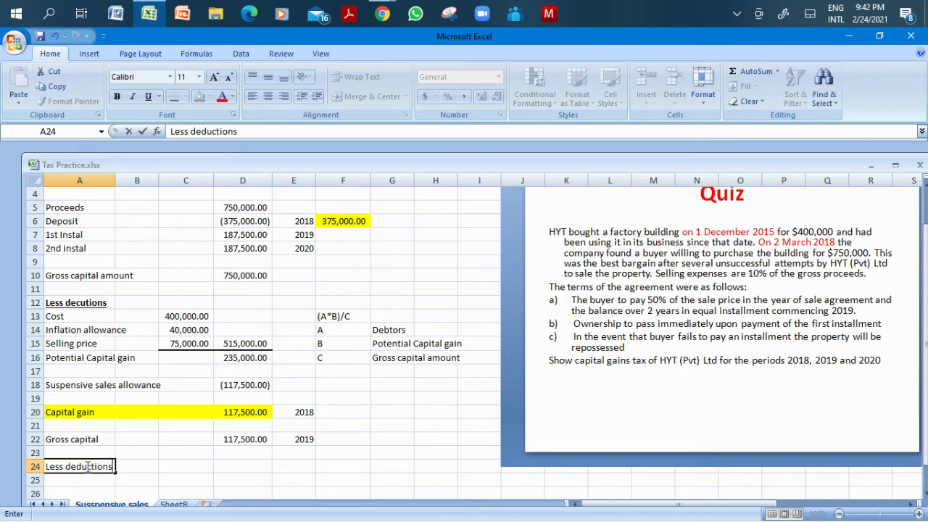
{"action": "left_click", "coordinate": [87, 467]}
{"action": "key", "text": "ctrl+u"}
{"action": "key", "text": "ctrl+b"}
{"action": "key", "text": "Return"}
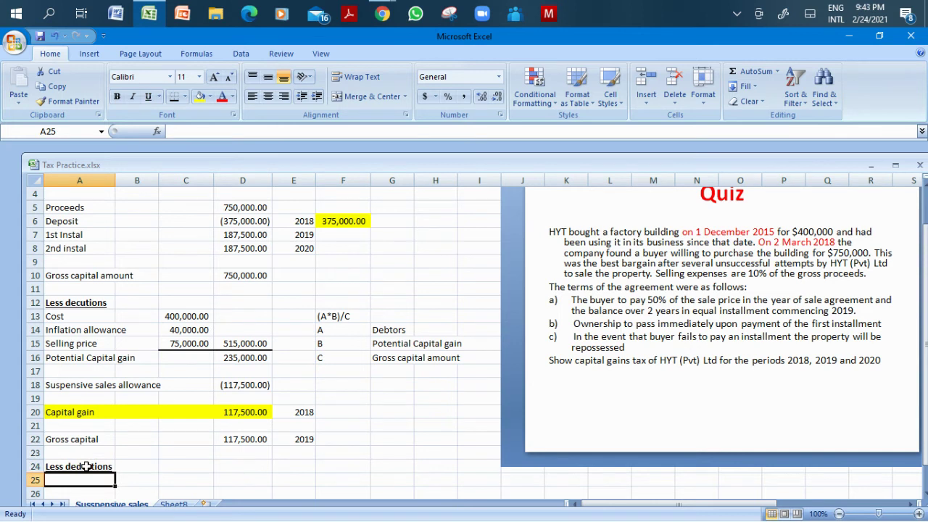
Label A25 as "Hire purchase" under the 2019 deductions heading.
{"action": "type", "text": "Hire"}
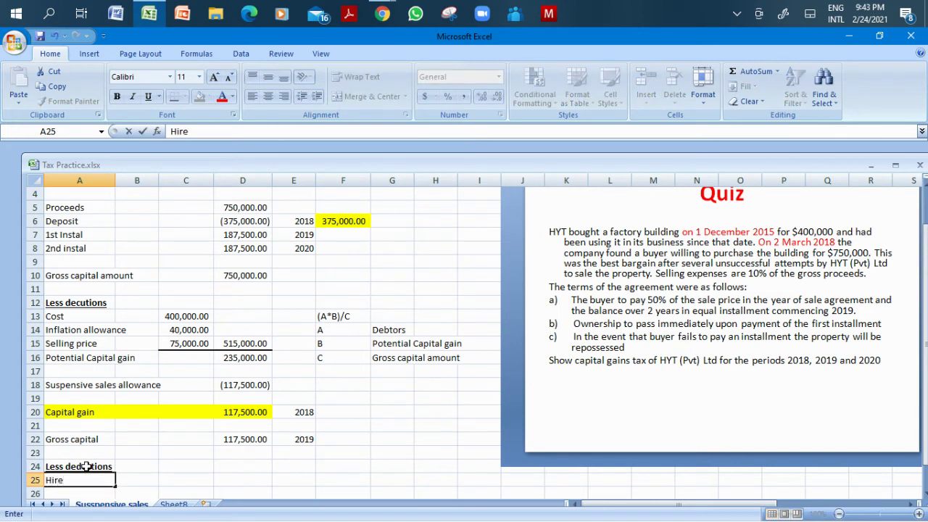
{"action": "type", "text": " purchsease"}
{"action": "key", "text": "Tab"}
{"action": "key", "text": "Tab"}
{"action": "key", "text": "Tab"}
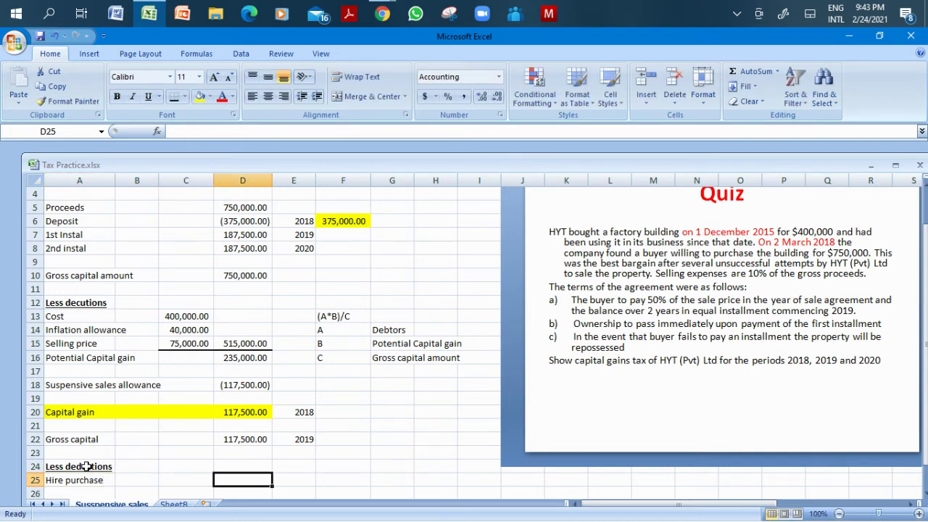
Calculate the 2019 outstanding debtors balance in F7 by deducting the first instalment with the formula =F6-D7.
{"action": "type", "text": "="}
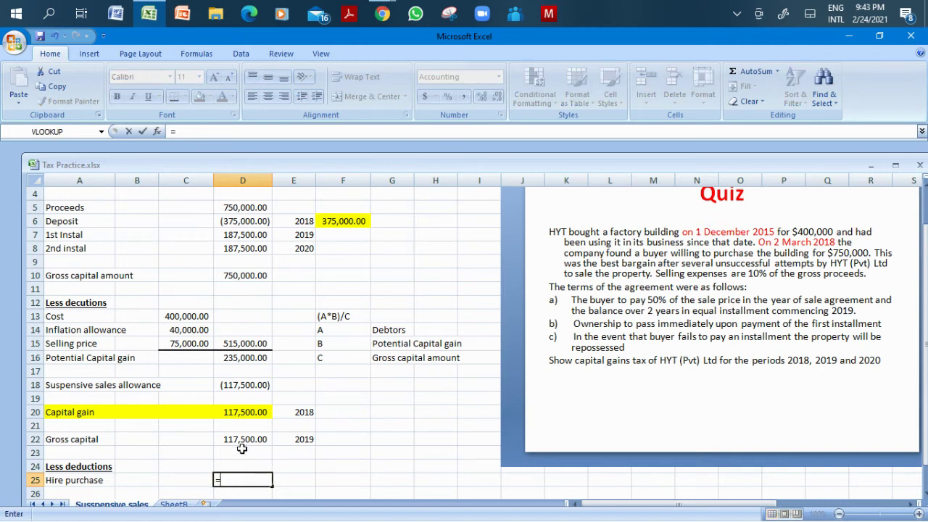
{"action": "key", "text": "BackSpace"}
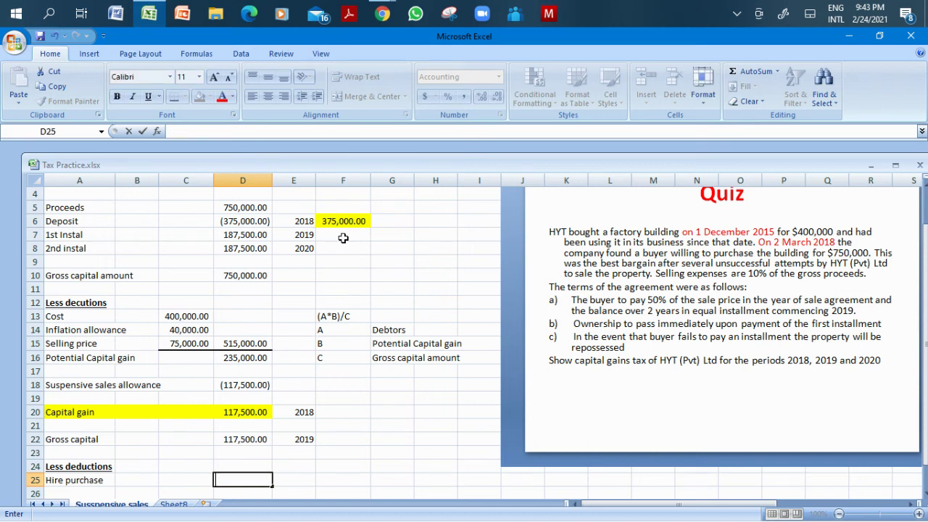
{"action": "left_click", "coordinate": [341, 236]}
{"action": "type", "text": "="}
{"action": "left_click", "coordinate": [336, 221]}
{"action": "type", "text": "-"}
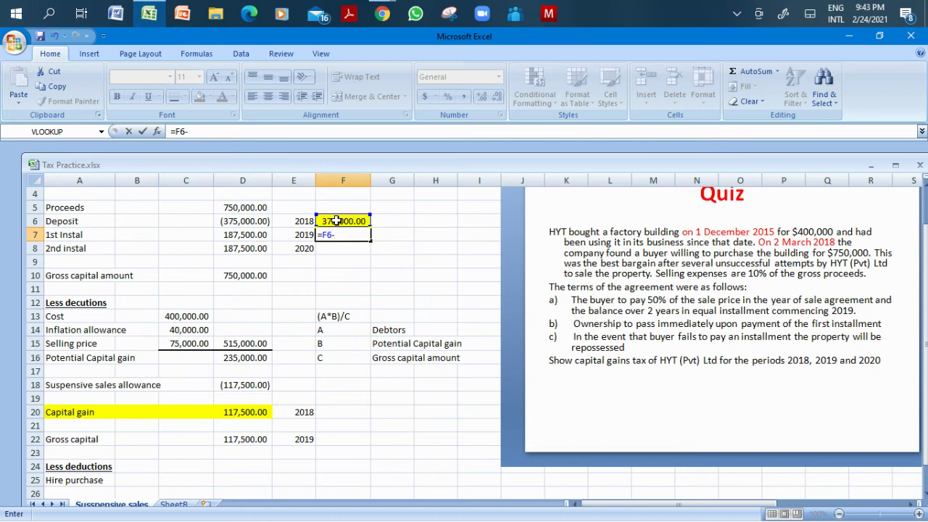
{"action": "left_click", "coordinate": [260, 234]}
{"action": "key", "text": "Return"}
{"action": "left_click", "coordinate": [326, 234]}
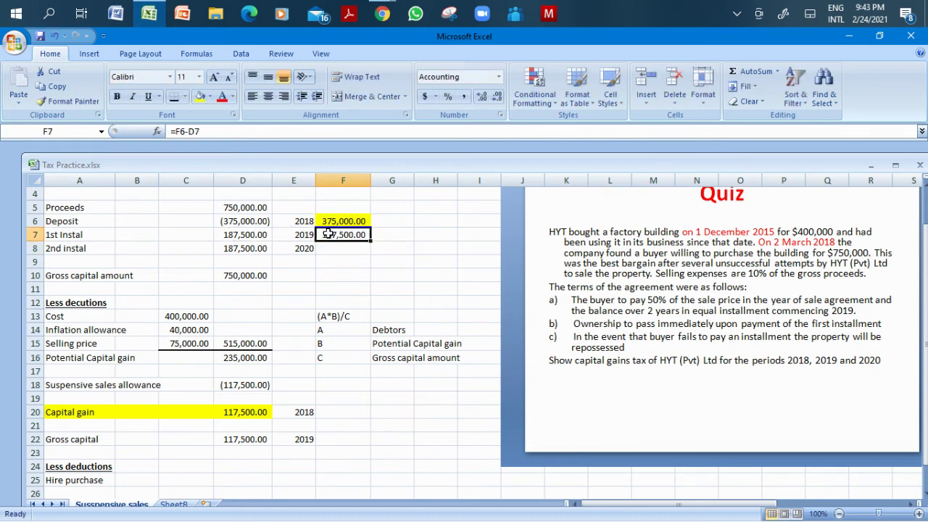
Calculate the 2019 hire purchase deduction in D25 with the formula =F7*D22/D5.
{"action": "left_click", "coordinate": [243, 473]}
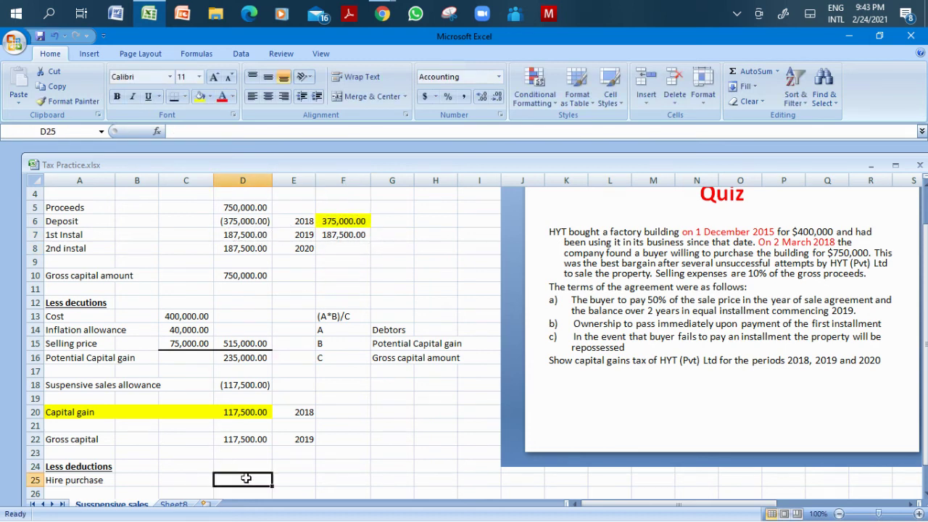
{"action": "type", "text": "="}
{"action": "left_click", "coordinate": [339, 235]}
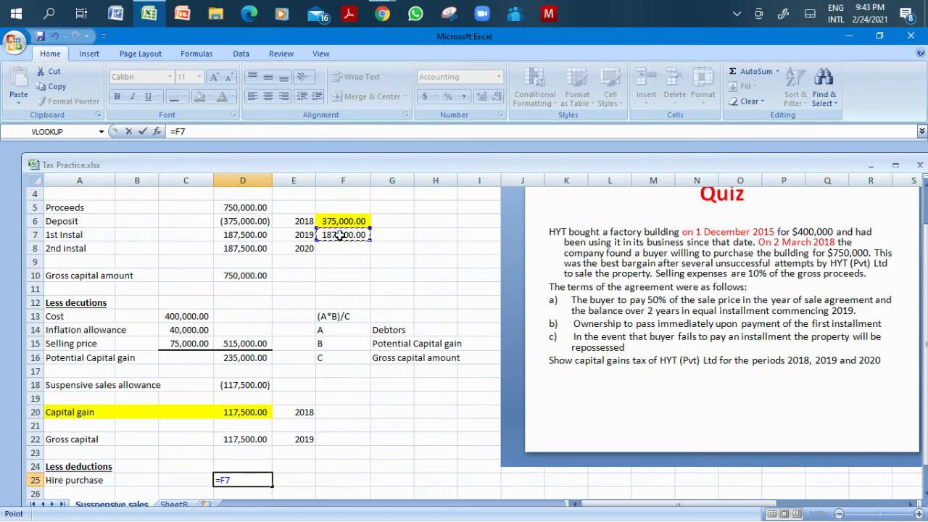
{"action": "type", "text": "*"}
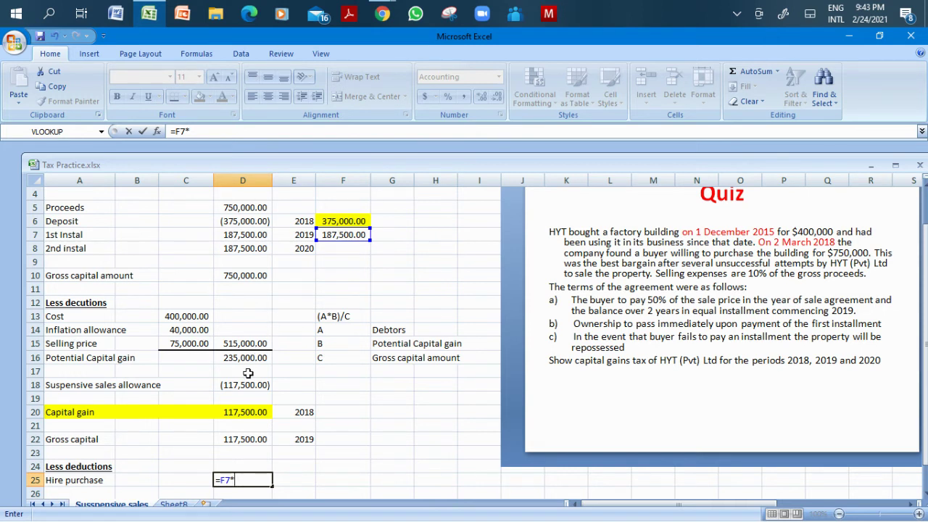
{"action": "left_click", "coordinate": [240, 435]}
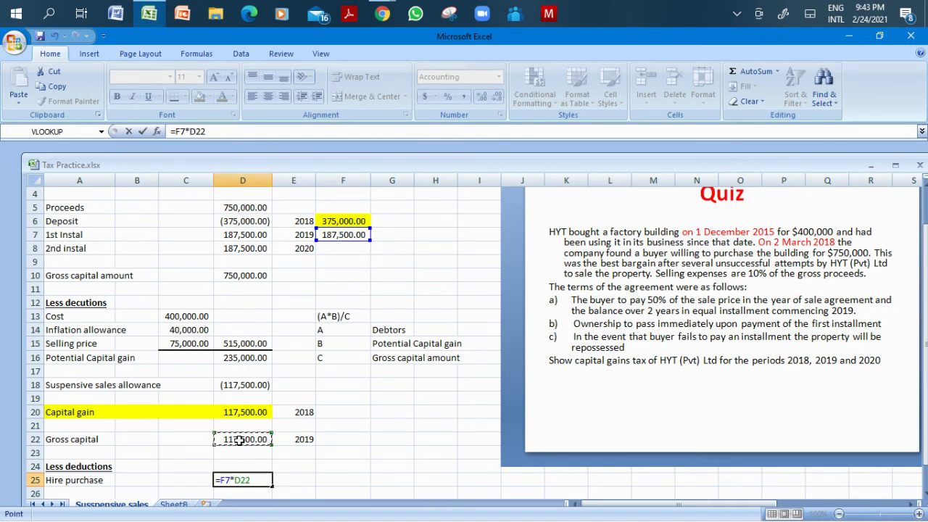
{"action": "type", "text": "/"}
{"action": "left_click", "coordinate": [232, 208]}
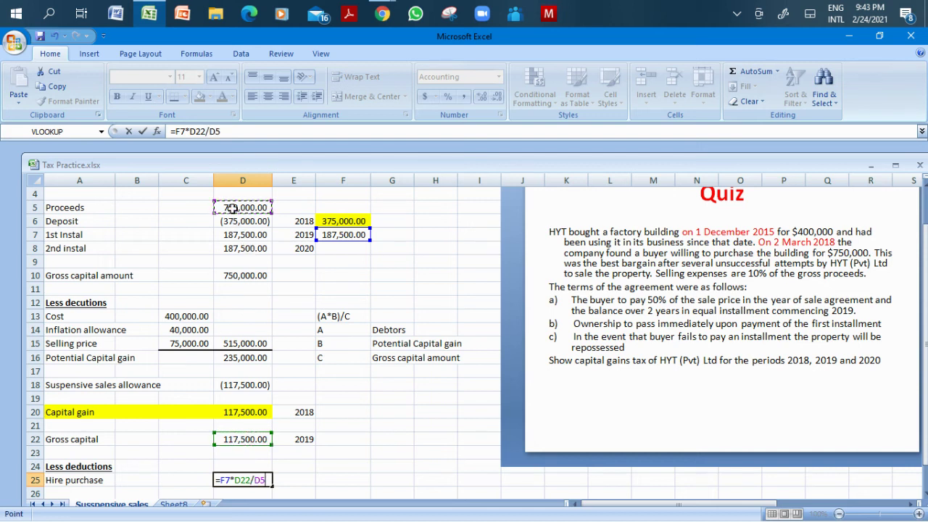
{"action": "key", "text": "Return"}
{"action": "scroll", "coordinate": [232, 208], "scroll_direction": "down", "scroll_amount": 1}
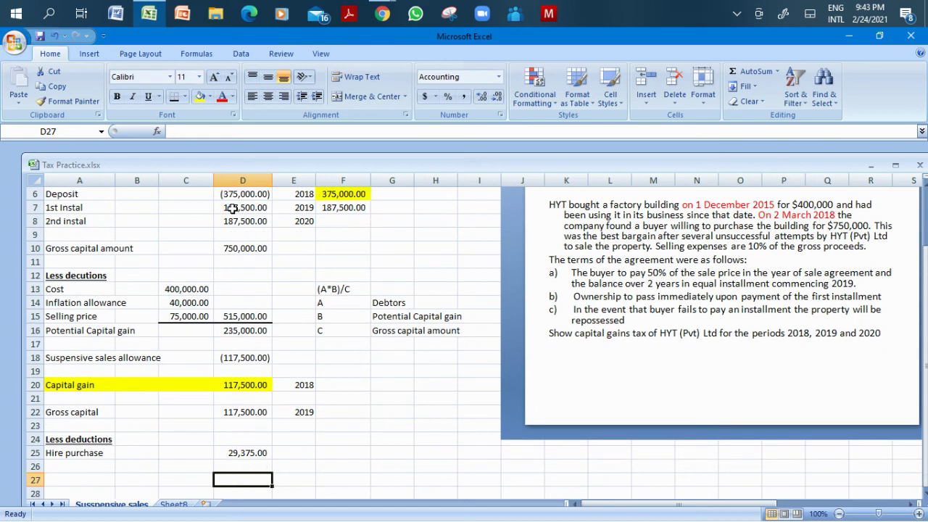
{"action": "key", "text": "Up"}
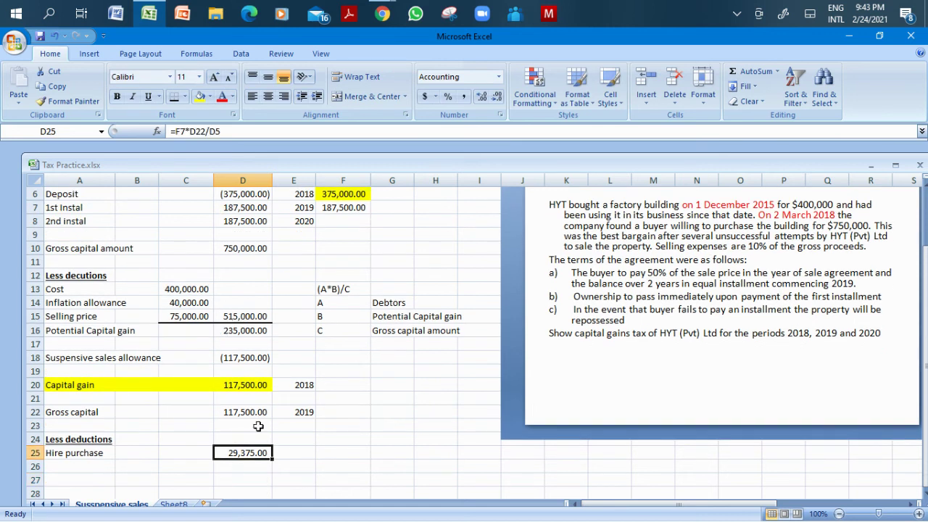
Make the hire purchase deduction in D25 negative by extending its formula to =F7*D22/D5*-1.
{"action": "double_click", "coordinate": [247, 453]}
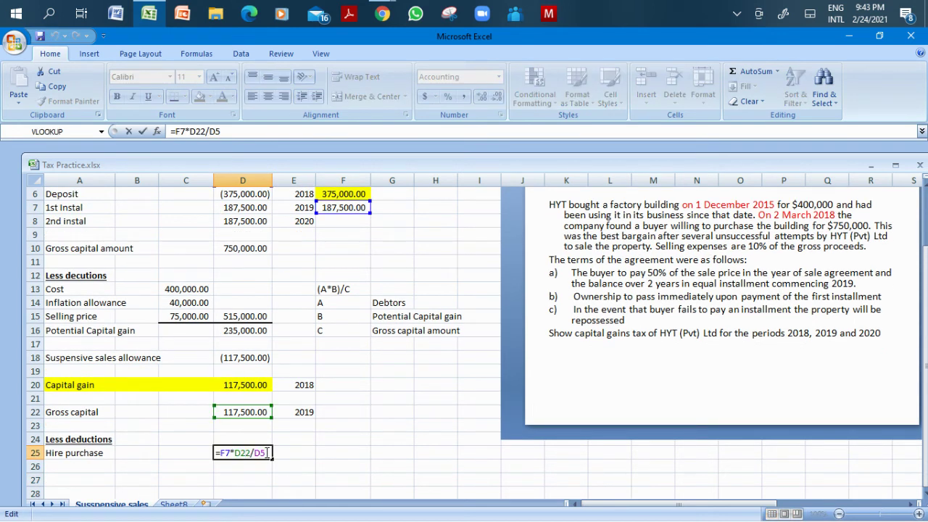
{"action": "type", "text": "*-1"}
{"action": "key", "text": "Return"}
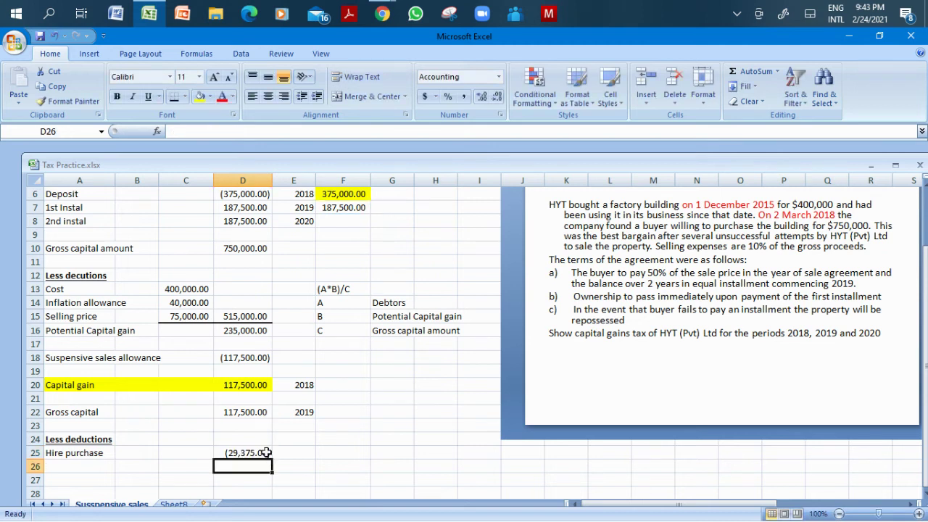
{"action": "left_click", "coordinate": [89, 479]}
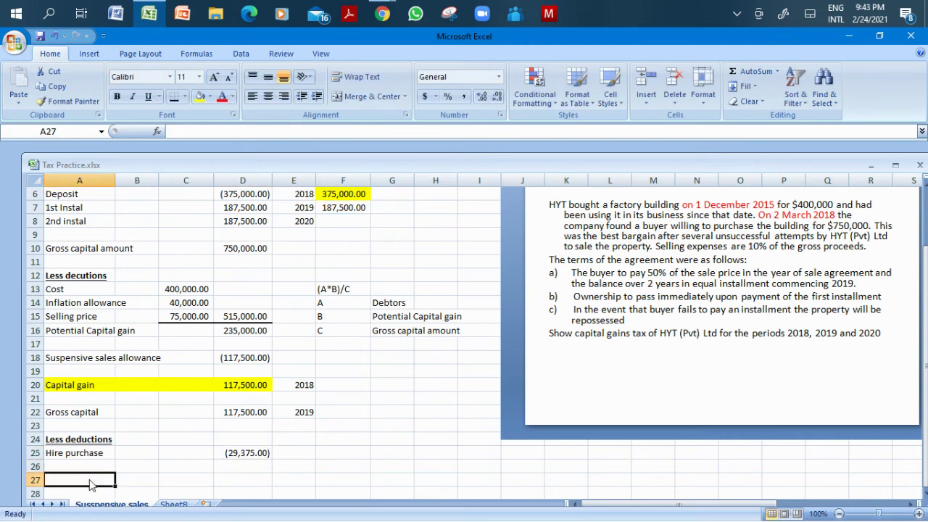
Label A27 as "Capital gain" and calculate the 2019 capital gain in D27 with the formula =D22+D25.
{"action": "type", "text": "Capital gain"}
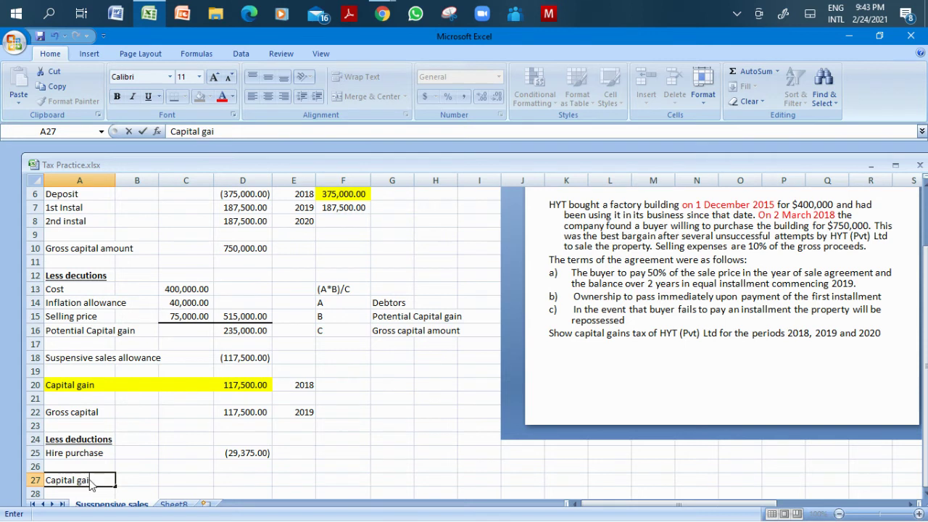
{"action": "key", "text": "Tab"}
{"action": "key", "text": "Tab"}
{"action": "key", "text": "Tab"}
{"action": "type", "text": "="}
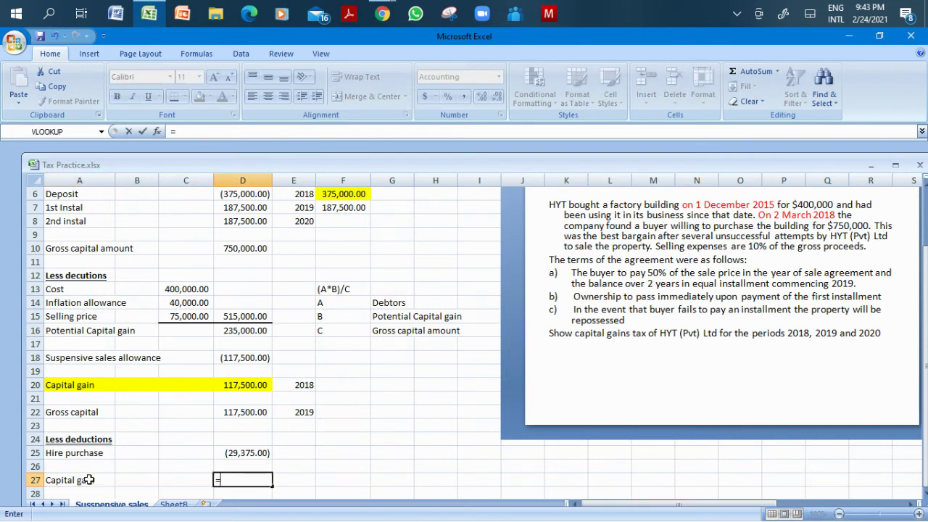
{"action": "left_click", "coordinate": [241, 412]}
{"action": "type", "text": "+"}
{"action": "left_click", "coordinate": [247, 453]}
{"action": "key", "text": "Return"}
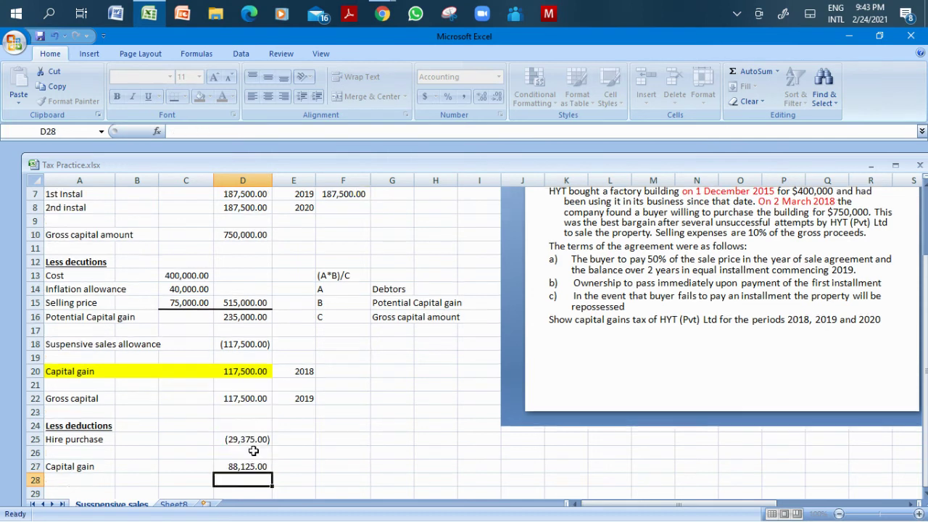
Highlight the 2019 capital gain row, A27:D27, with yellow fill.
{"action": "key", "text": "Down"}
{"action": "key", "text": "Down"}
{"action": "key", "text": "Down"}
{"action": "key", "text": "Down"}
{"action": "key", "text": "Up"}
{"action": "key", "text": "Up"}
{"action": "key", "text": "Up"}
{"action": "key", "text": "Up"}
{"action": "key", "text": "Up"}
{"action": "key", "text": "Left"}
{"action": "key", "text": "Left"}
{"action": "key", "text": "Left"}
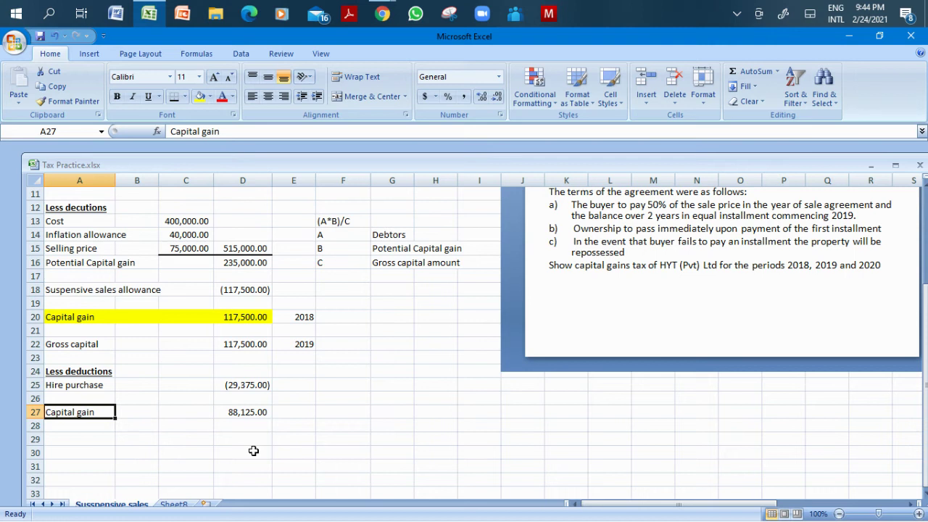
{"action": "key", "text": "shift+Right"}
{"action": "key", "text": "shift+Right"}
{"action": "key", "text": "shift+Right"}
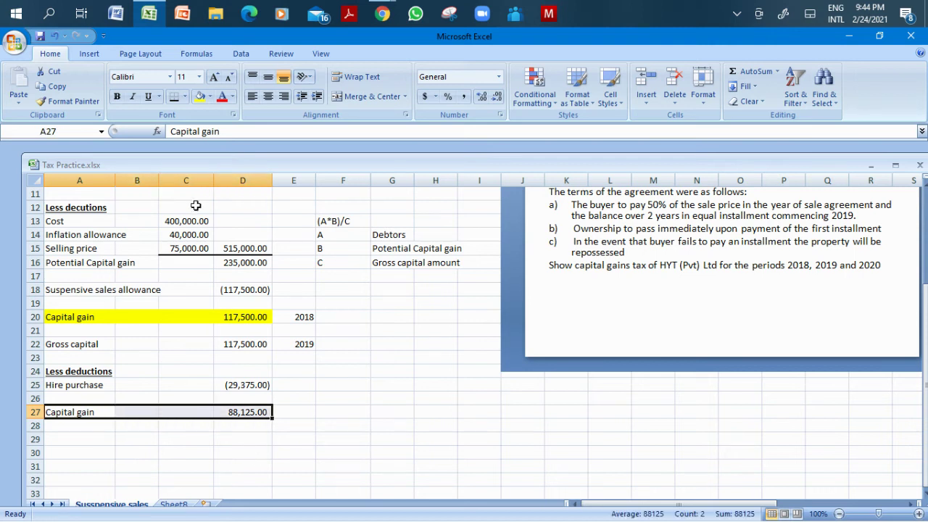
{"action": "left_click", "coordinate": [200, 97]}
{"action": "left_click", "coordinate": [330, 409]}
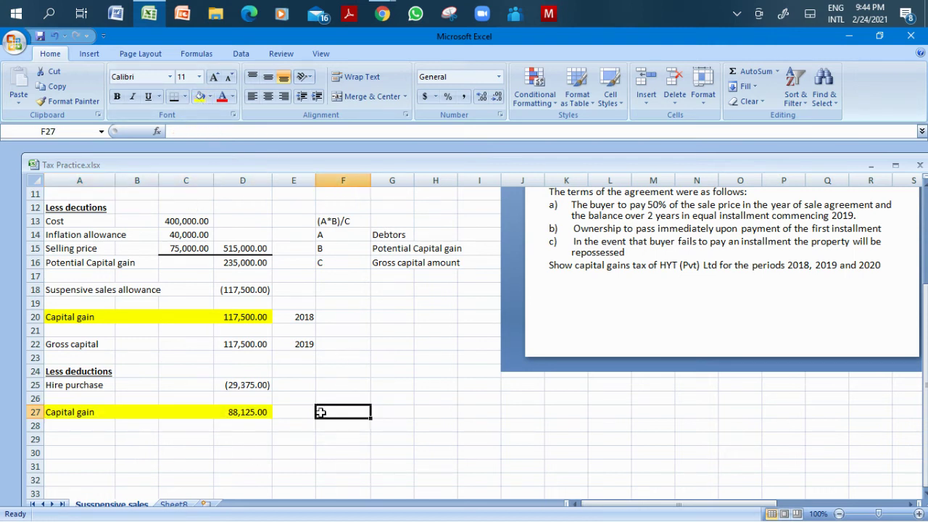
Enter the year 2019 in E27 beside the highlighted capital gain.
{"action": "left_click", "coordinate": [303, 411]}
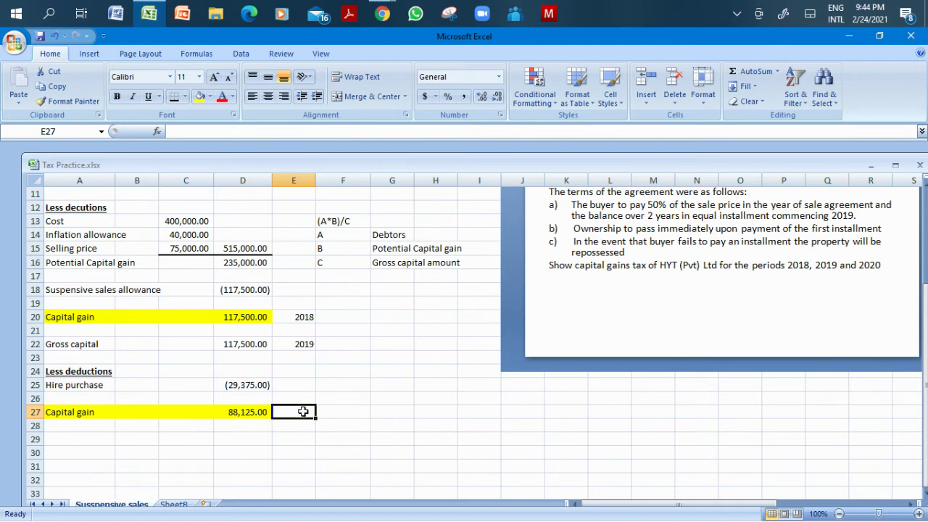
{"action": "type", "text": "2019"}
{"action": "key", "text": "Return"}
{"action": "key", "text": "Return"}
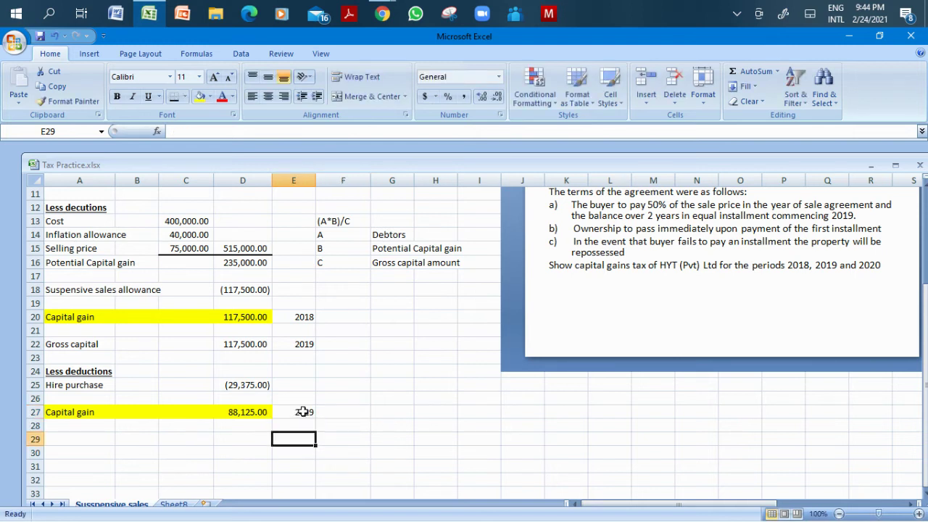
Start the 2020 section by entering 2020 in E29 and the label "Gross capital amount" in A29.
{"action": "type", "text": "2020"}
{"action": "key", "text": "Left"}
{"action": "key", "text": "Left"}
{"action": "key", "text": "Left"}
{"action": "key", "text": "Left"}
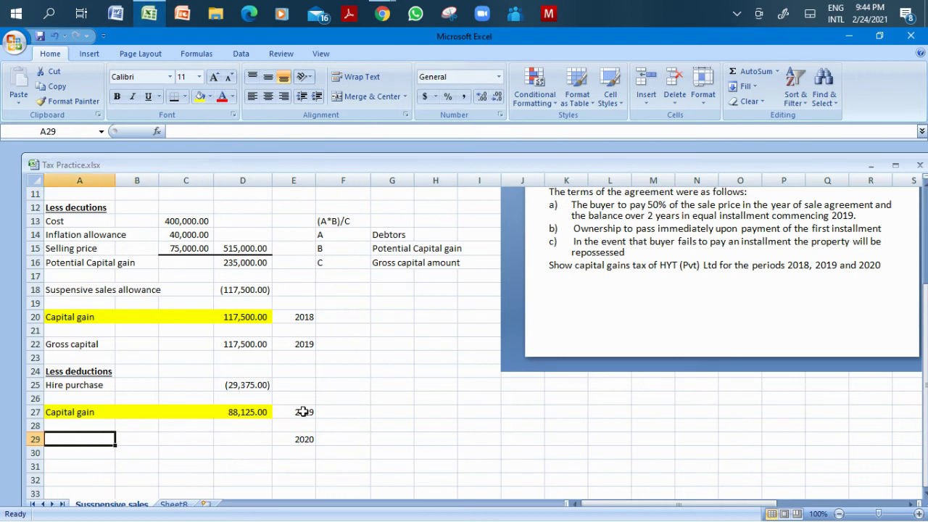
{"action": "type", "text": "Gross c"}
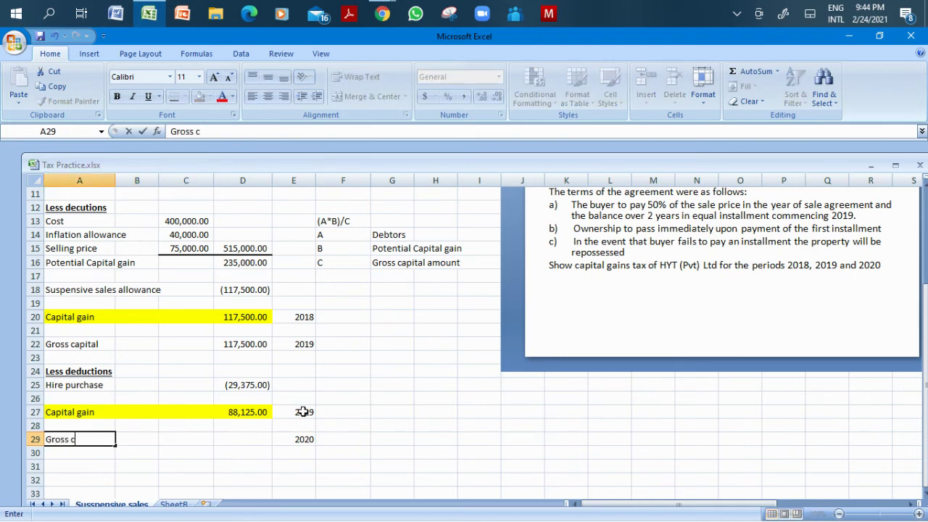
{"action": "type", "text": "apital amount"}
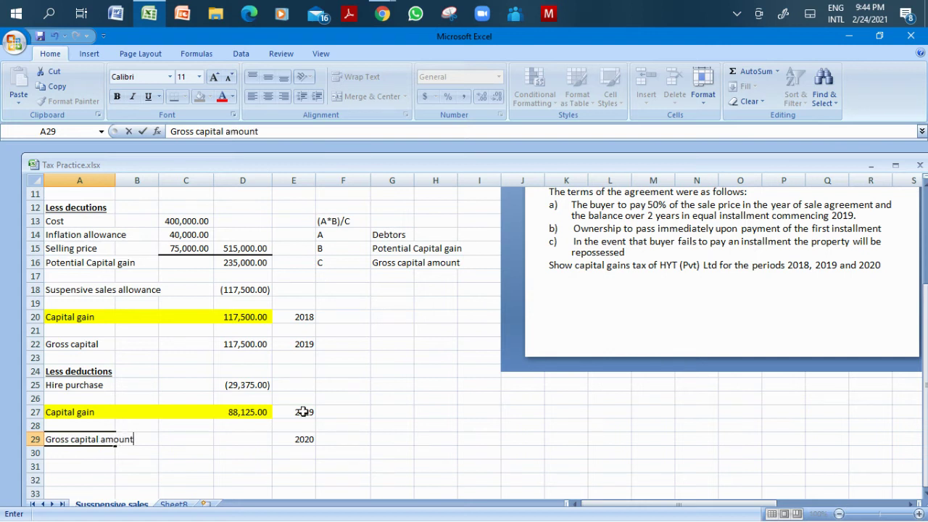
Bring the 2019 hire purchase deduction into D29 as a positive 2020 gross capital amount with the formula =D25*-1.
{"action": "key", "text": "Right"}
{"action": "key", "text": "Up"}
{"action": "key", "text": "Up"}
{"action": "key", "text": "Up"}
{"action": "key", "text": "Up"}
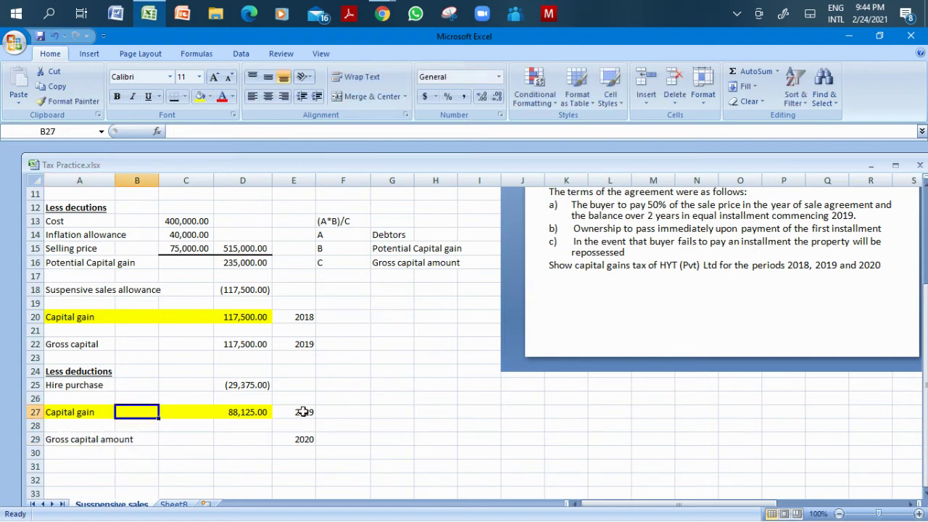
{"action": "key", "text": "Right"}
{"action": "key", "text": "Right"}
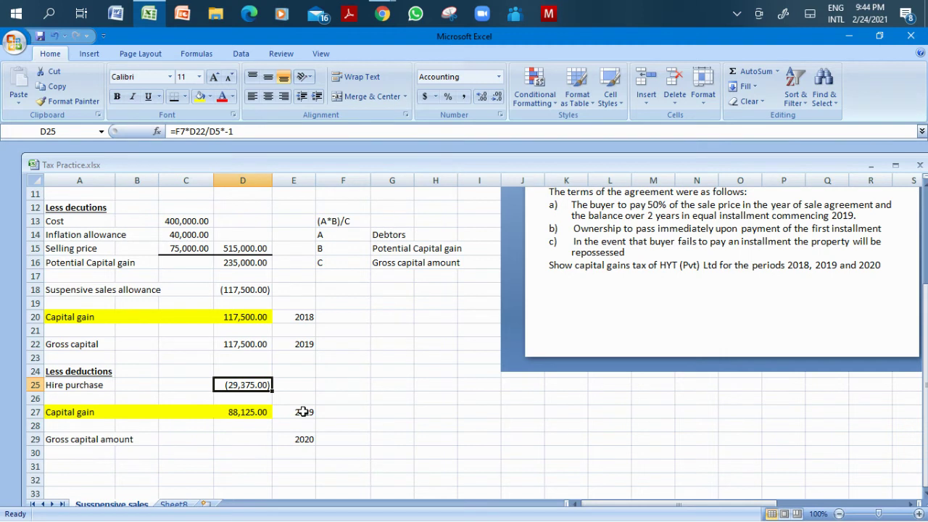
{"action": "key", "text": "Down"}
{"action": "key", "text": "Down"}
{"action": "key", "text": "Down"}
{"action": "key", "text": "Down"}
{"action": "type", "text": "="}
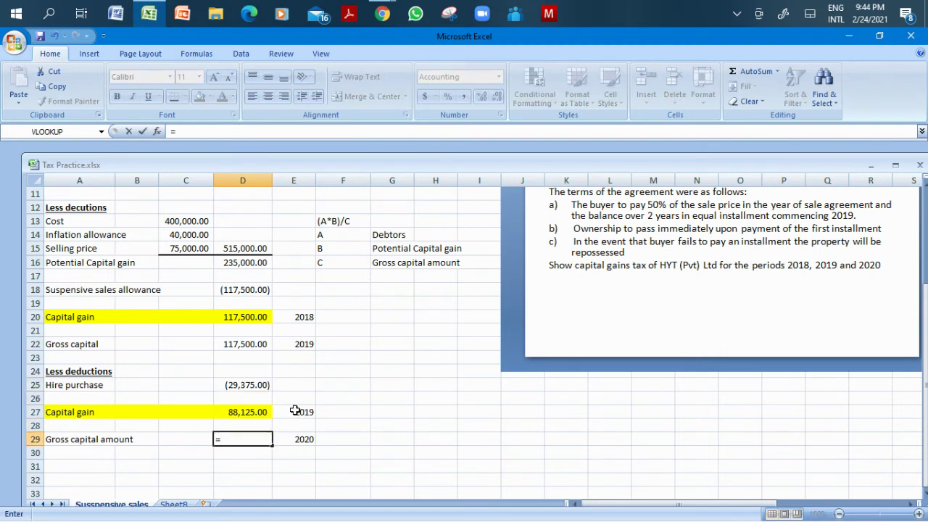
{"action": "left_click", "coordinate": [247, 385]}
{"action": "type", "text": "*-1"}
{"action": "key", "text": "Return"}
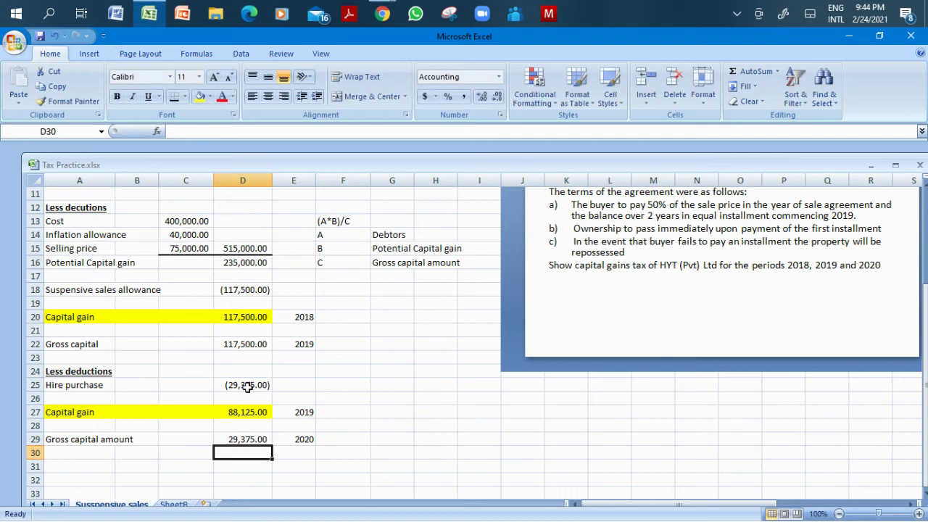
{"action": "left_click", "coordinate": [245, 437]}
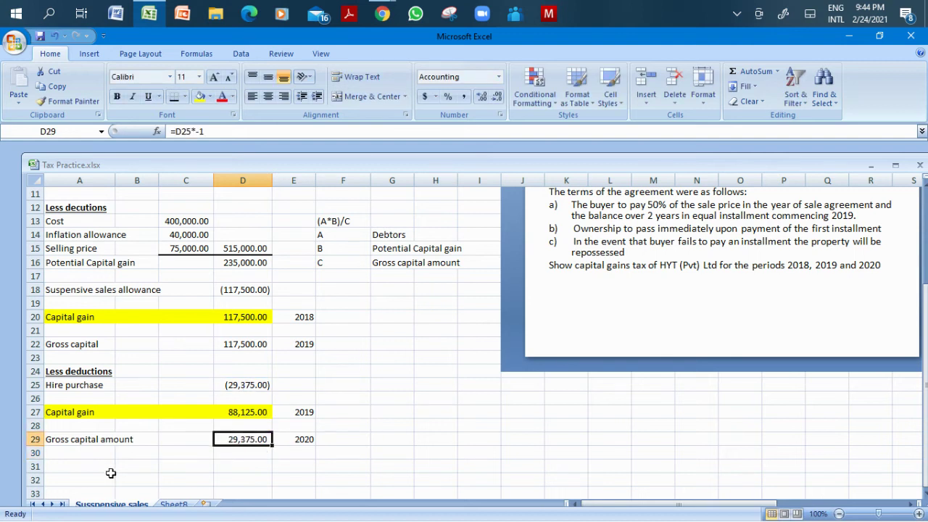
Add the heading "Less deductions" in A31 and format it bold and underlined.
{"action": "left_click", "coordinate": [81, 467]}
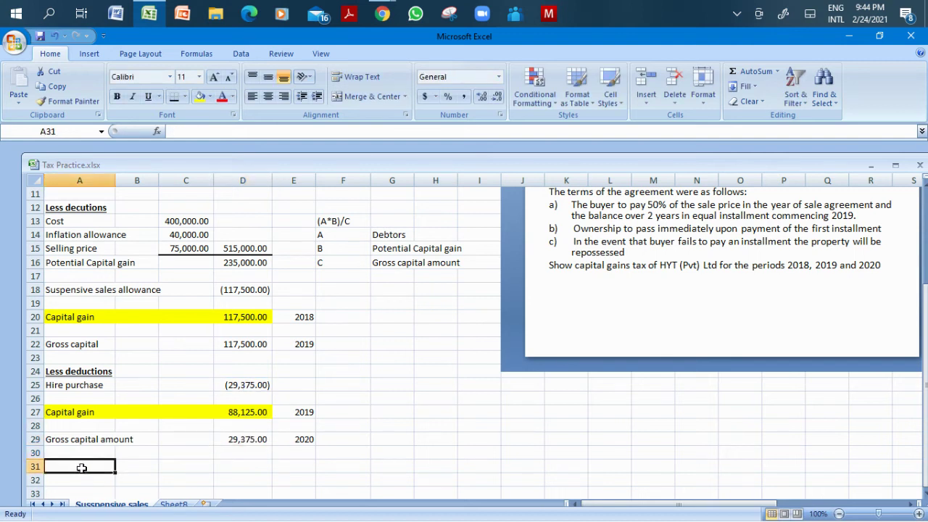
{"action": "type", "text": "Less"}
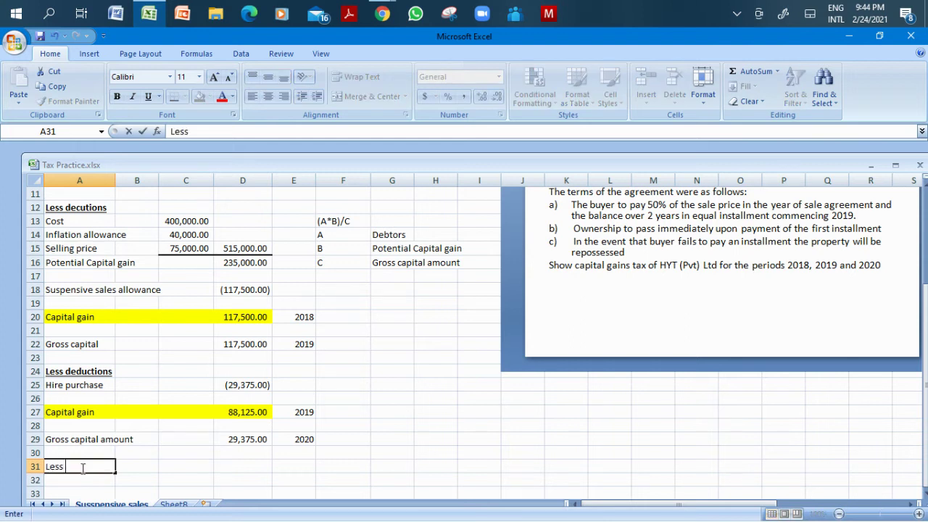
{"action": "type", "text": " deductions"}
{"action": "key", "text": "Return"}
{"action": "left_click", "coordinate": [82, 467]}
{"action": "key", "text": "ctrl+u"}
{"action": "key", "text": "ctrl+b"}
{"action": "key", "text": "Return"}
{"action": "key", "text": "Right"}
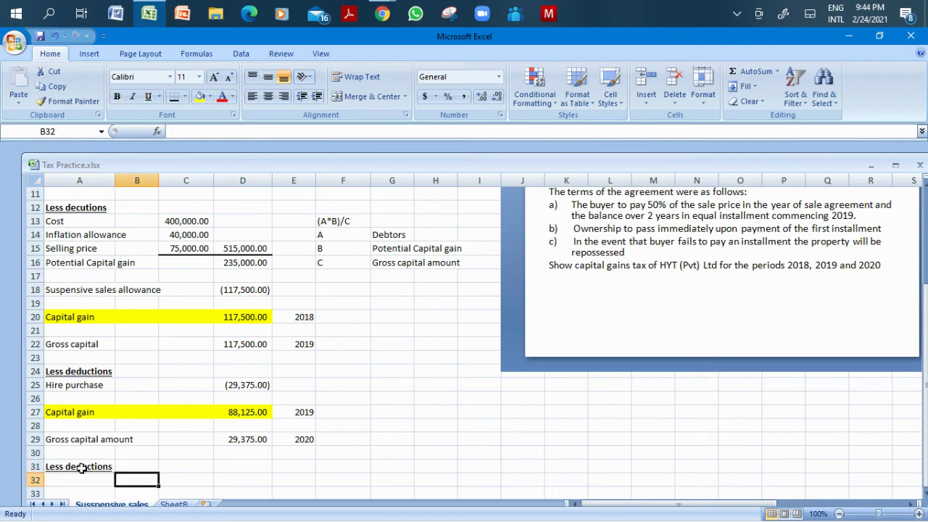
Label A32 as "Hire purchse allowance" under the 2020 deductions heading.
{"action": "key", "text": "Right"}
{"action": "key", "text": "Left"}
{"action": "key", "text": "Left"}
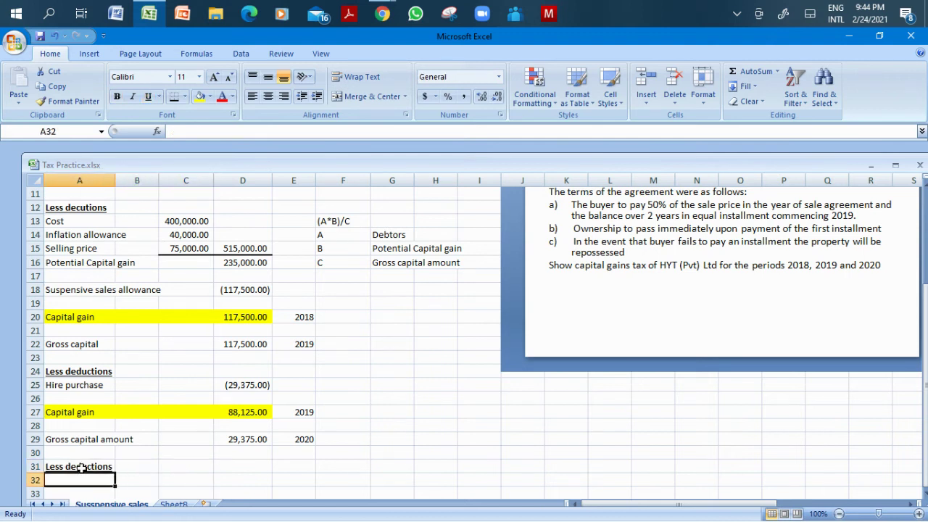
{"action": "type", "text": "Hire purchse allowance"}
{"action": "key", "text": "Right"}
{"action": "key", "text": "Right"}
{"action": "key", "text": "Right"}
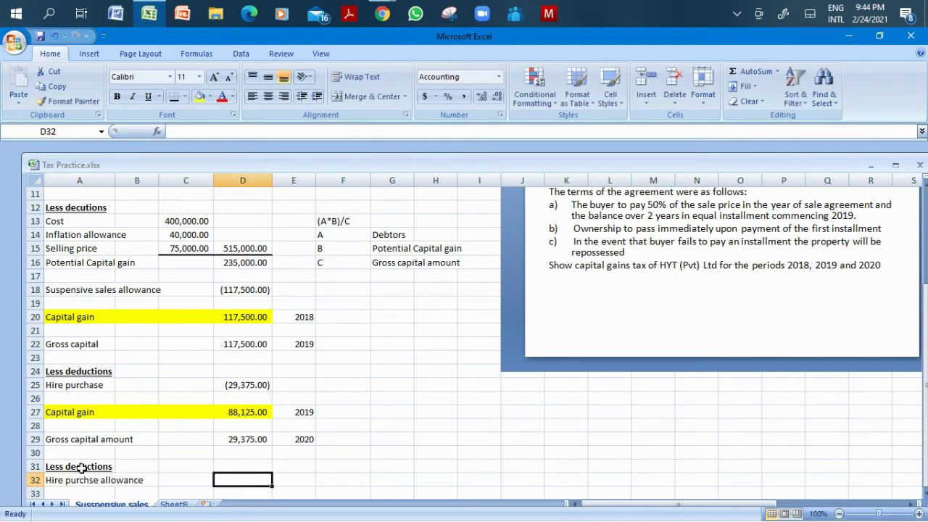
Calculate the 2020 outstanding debtors balance in F8 by deducting the second instalment with the formula =F7-D8.
{"action": "left_click", "coordinate": [300, 287]}
{"action": "key", "text": "Up"}
{"action": "key", "text": "Up"}
{"action": "key", "text": "Up"}
{"action": "key", "text": "Up"}
{"action": "key", "text": "Up"}
{"action": "key", "text": "Up"}
{"action": "key", "text": "Up"}
{"action": "key", "text": "Up"}
{"action": "key", "text": "Up"}
{"action": "key", "text": "Up"}
{"action": "key", "text": "Up"}
{"action": "key", "text": "Up"}
{"action": "key", "text": "Up"}
{"action": "key", "text": "Up"}
{"action": "key", "text": "Up"}
{"action": "key", "text": "Up"}
{"action": "key", "text": "Up"}
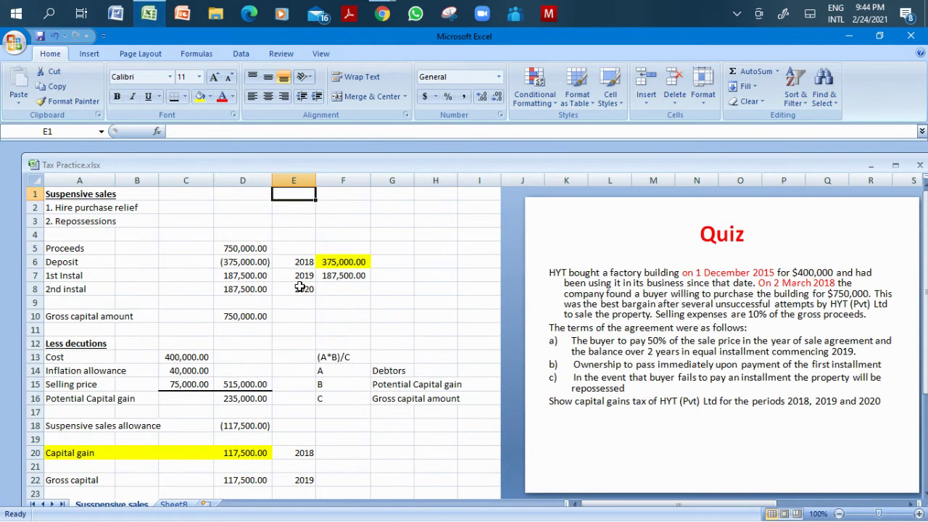
{"action": "left_click", "coordinate": [345, 289]}
{"action": "type", "text": "="}
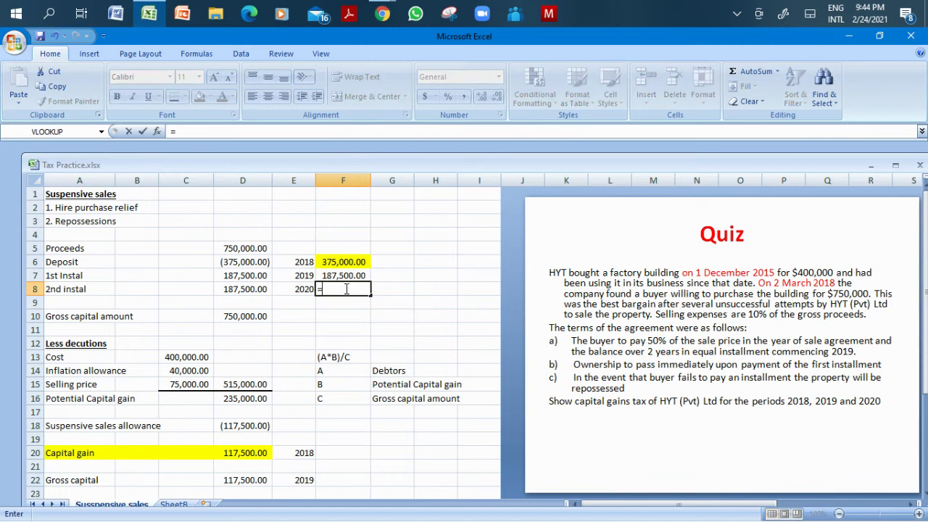
{"action": "left_click", "coordinate": [339, 276]}
{"action": "type", "text": "-"}
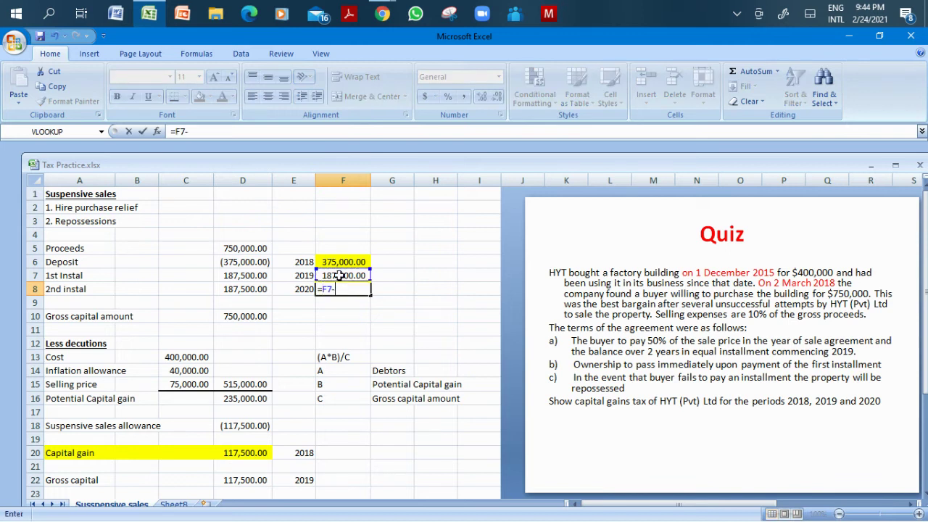
{"action": "left_click", "coordinate": [257, 287]}
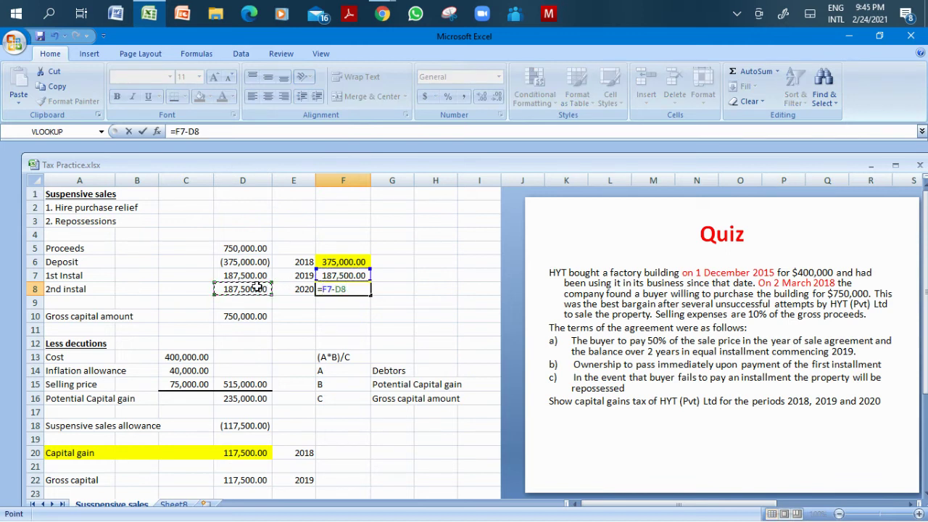
{"action": "key", "text": "Return"}
Calculate the 2020 hire purchase allowance in D32 with the formula =0*D29/750000.
{"action": "key", "text": "Down"}
{"action": "key", "text": "Down"}
{"action": "key", "text": "Down"}
{"action": "key", "text": "Down"}
{"action": "key", "text": "Down"}
{"action": "key", "text": "Down"}
{"action": "key", "text": "Down"}
{"action": "key", "text": "Down"}
{"action": "key", "text": "Down"}
{"action": "key", "text": "Down"}
{"action": "key", "text": "Down"}
{"action": "key", "text": "Down"}
{"action": "key", "text": "Down"}
{"action": "key", "text": "Down"}
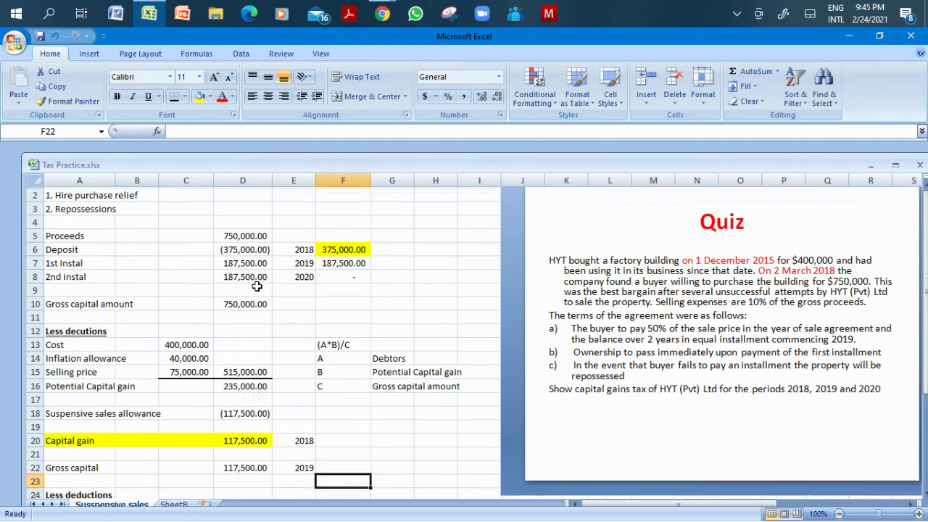
{"action": "key", "text": "Down"}
{"action": "key", "text": "Down"}
{"action": "key", "text": "Down"}
{"action": "key", "text": "Down"}
{"action": "key", "text": "Down"}
{"action": "key", "text": "Down"}
{"action": "key", "text": "Down"}
{"action": "key", "text": "Down"}
{"action": "key", "text": "Down"}
{"action": "key", "text": "Down"}
{"action": "key", "text": "Down"}
{"action": "key", "text": "Down"}
{"action": "key", "text": "Down"}
{"action": "key", "text": "Down"}
{"action": "left_click", "coordinate": [234, 410]}
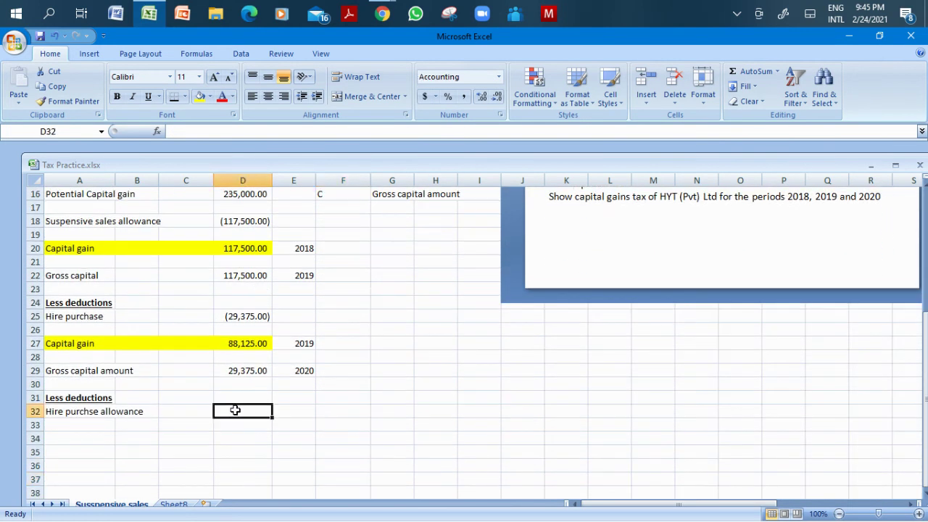
{"action": "type", "text": "=0"}
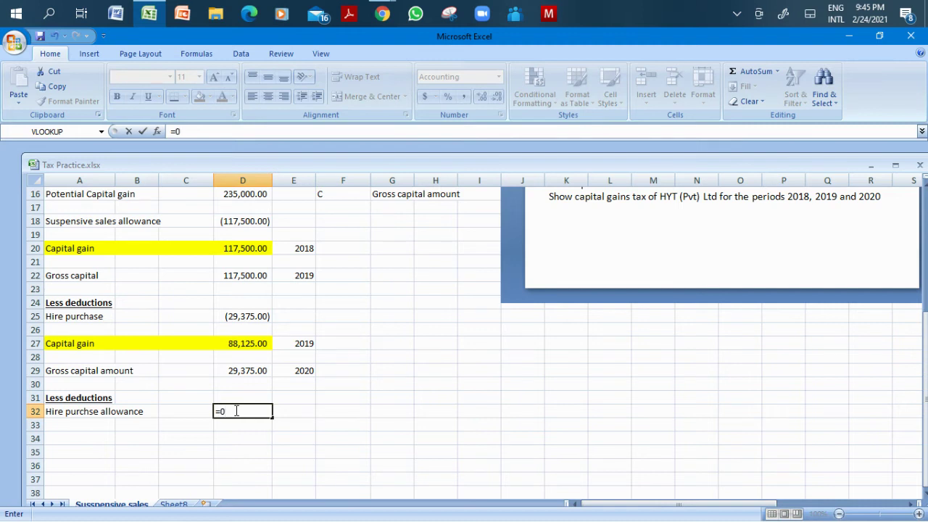
{"action": "type", "text": "*"}
{"action": "left_click", "coordinate": [245, 371]}
{"action": "type", "text": "/"}
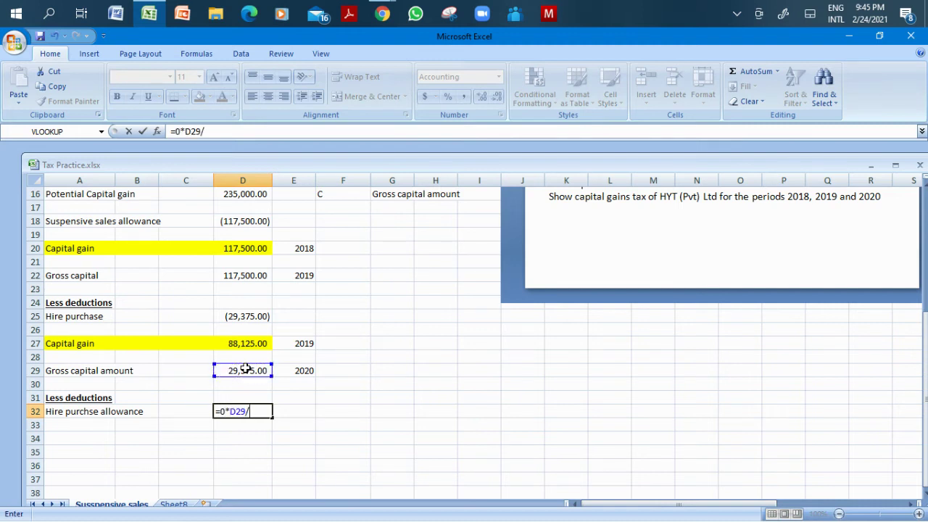
{"action": "type", "text": "750000"}
{"action": "key", "text": "Return"}
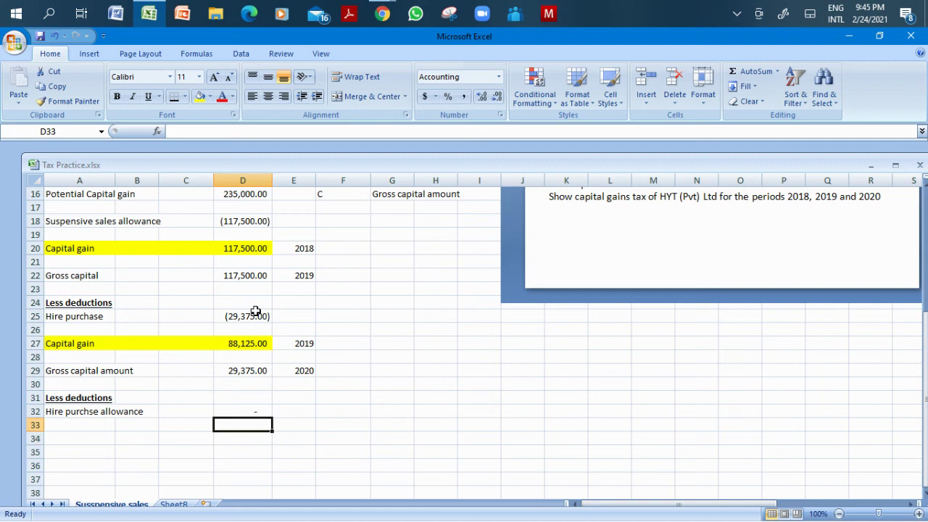
Calculate the 2020 capital gain in D34 with the formula =D29+D32.
{"action": "key", "text": "Down"}
{"action": "type", "text": "="}
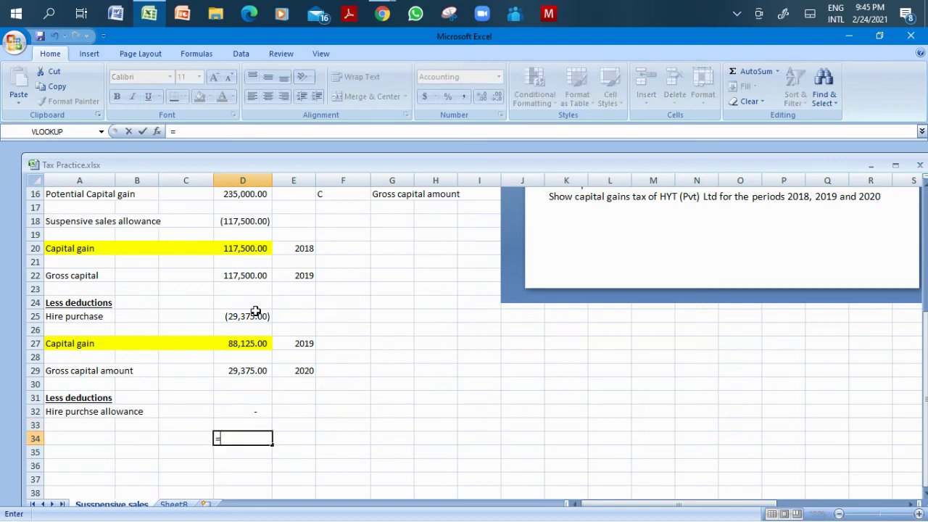
{"action": "left_click", "coordinate": [252, 370]}
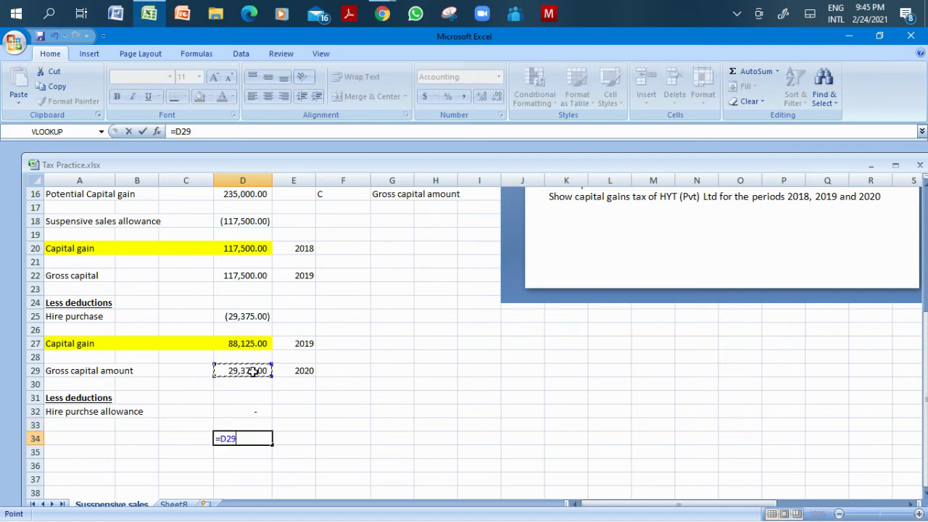
{"action": "type", "text": "+"}
{"action": "left_click", "coordinate": [255, 408]}
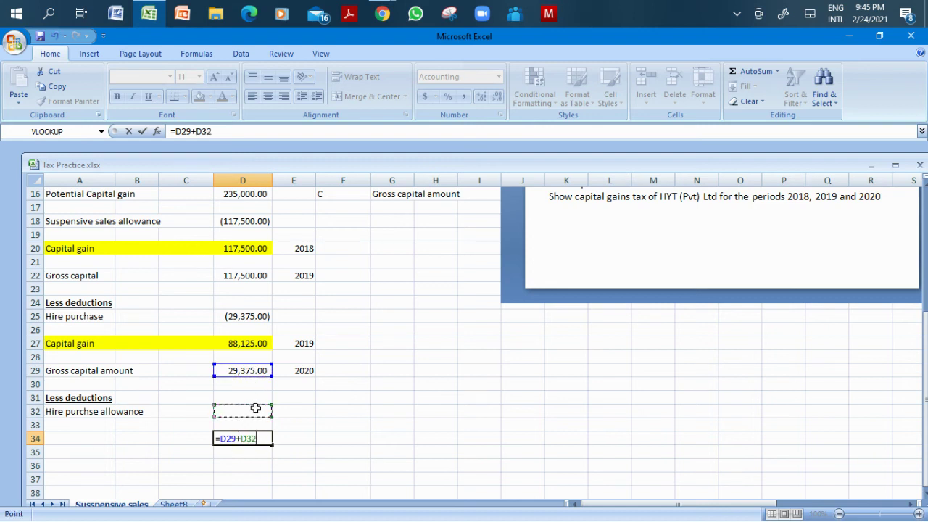
{"action": "key", "text": "Return"}
Label the 2020 result row as "Capital gain" in A34.
{"action": "key", "text": "Up"}
{"action": "key", "text": "Left"}
{"action": "key", "text": "Left"}
{"action": "key", "text": "Left"}
{"action": "type", "text": "Capital gain"}
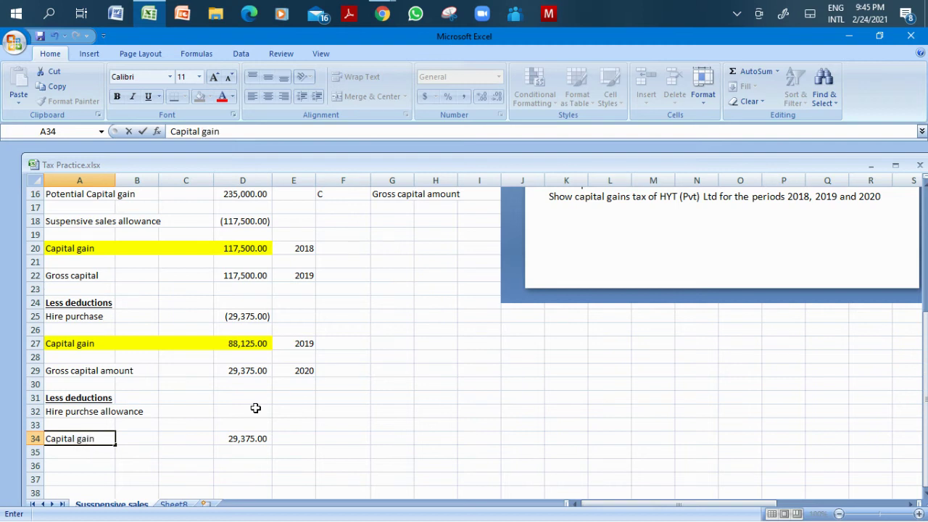
{"action": "key", "text": "Return"}
{"action": "key", "text": "Down"}
{"action": "key", "text": "Down"}
{"action": "key", "text": "Down"}
{"action": "key", "text": "Up"}
{"action": "key", "text": "Up"}
{"action": "key", "text": "Up"}
{"action": "key", "text": "Up"}
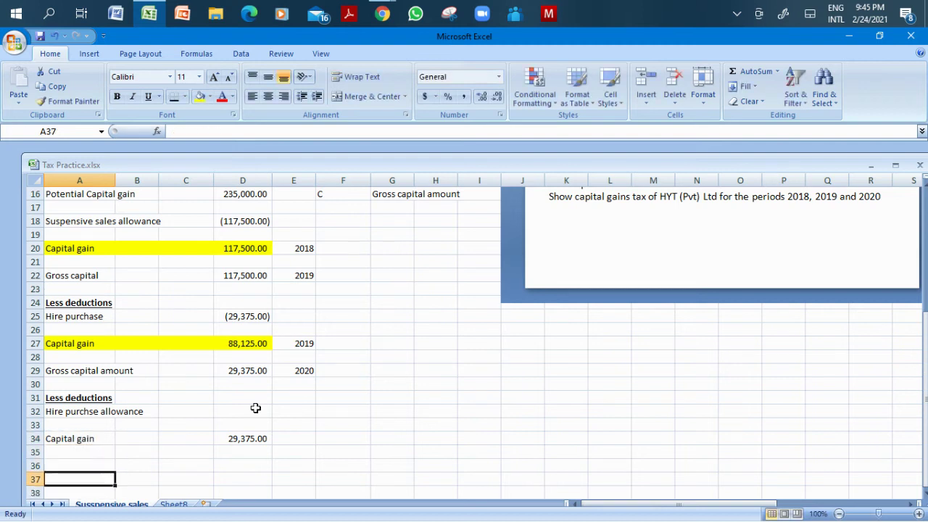
Highlight the 2020 capital gain row, A34:D34, with yellow fill.
{"action": "key", "text": "Right"}
{"action": "key", "text": "Down"}
{"action": "key", "text": "Left"}
{"action": "key", "text": "Up"}
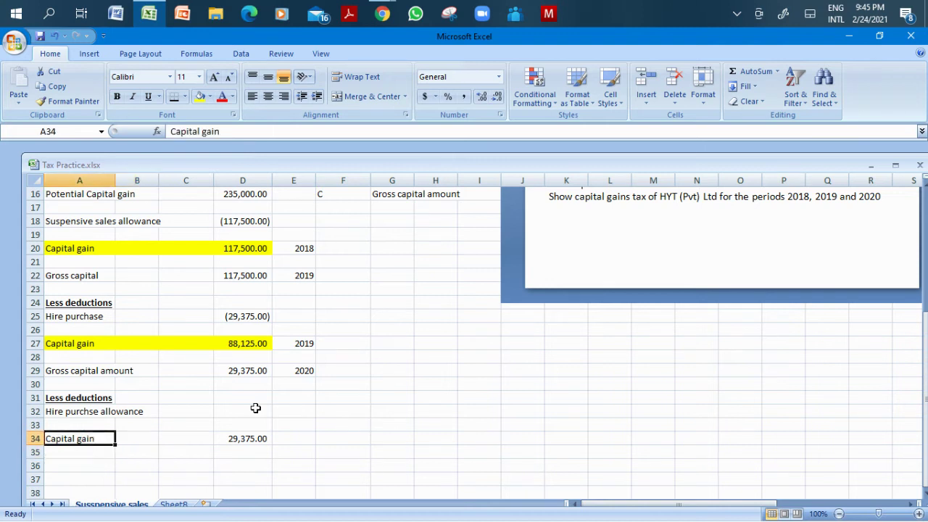
{"action": "key", "text": "shift+Right"}
{"action": "key", "text": "shift+Right"}
{"action": "key", "text": "shift+Right"}
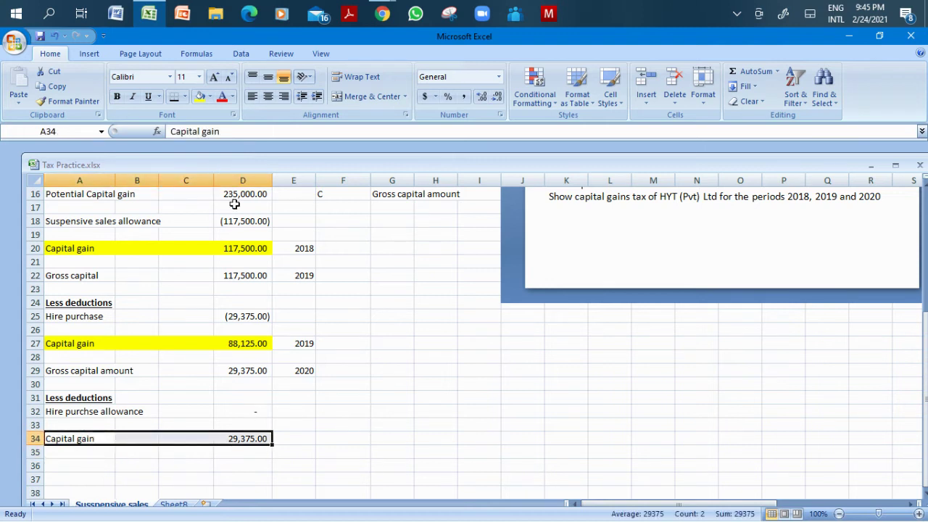
{"action": "left_click", "coordinate": [199, 96]}
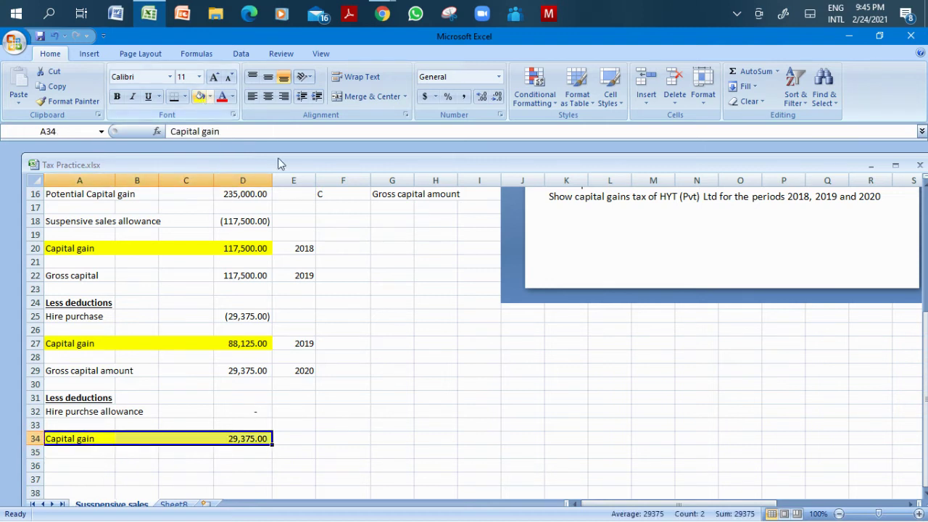
Review the worksheet from the yearly capital gain results back up to the proceeds, deposit and instalments alongside the quiz terms.
{"action": "left_click", "coordinate": [365, 348]}
{"action": "key", "text": "Up"}
{"action": "key", "text": "Up"}
{"action": "key", "text": "Up"}
{"action": "key", "text": "Up"}
{"action": "key", "text": "Up"}
{"action": "key", "text": "Up"}
{"action": "key", "text": "Up"}
{"action": "key", "text": "Up"}
{"action": "key", "text": "Up"}
{"action": "key", "text": "Up"}
{"action": "key", "text": "Up"}
{"action": "key", "text": "Up"}
{"action": "key", "text": "Up"}
{"action": "key", "text": "Up"}
{"action": "key", "text": "Up"}
{"action": "key", "text": "Up"}
{"action": "key", "text": "Up"}
{"action": "key", "text": "Up"}
{"action": "key", "text": "Up"}
{"action": "key", "text": "Up"}
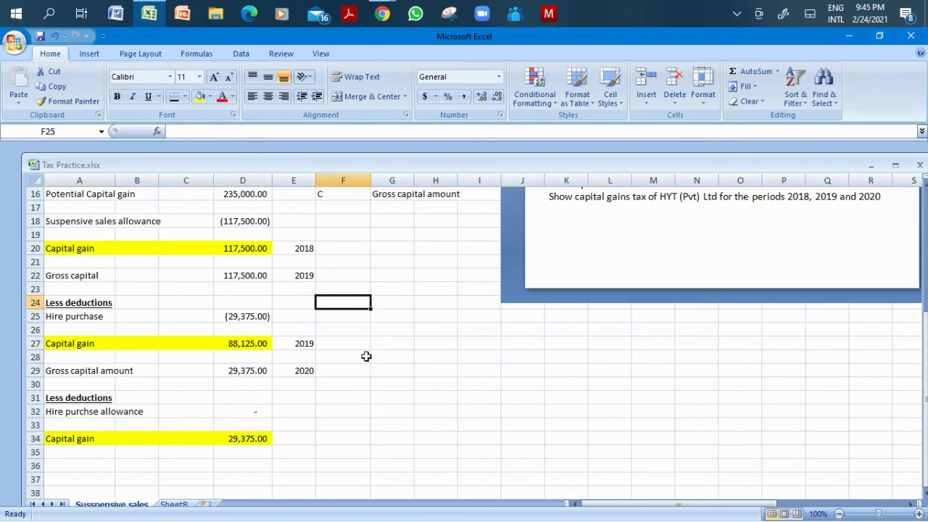
{"action": "key", "text": "Up"}
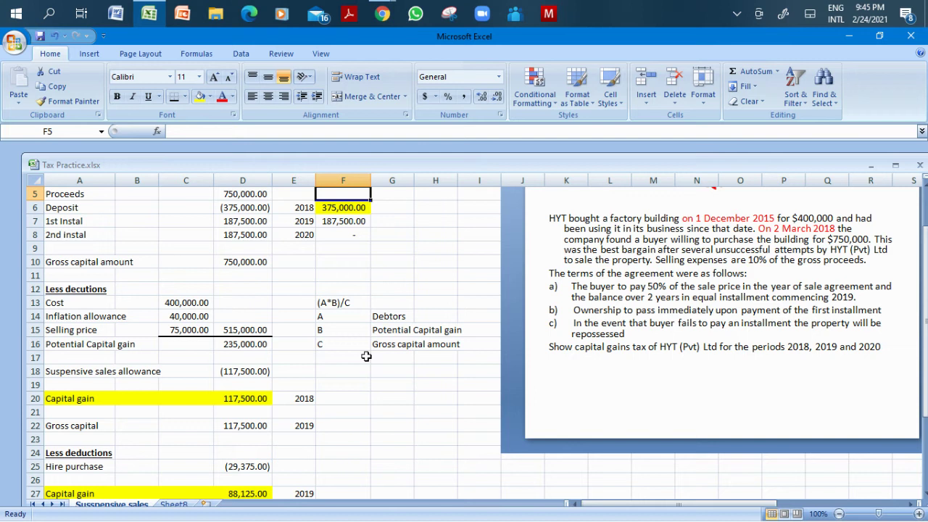
{"action": "key", "text": "Up"}
{"action": "key", "text": "Up"}
{"action": "key", "text": "Up"}
{"action": "key", "text": "Up"}
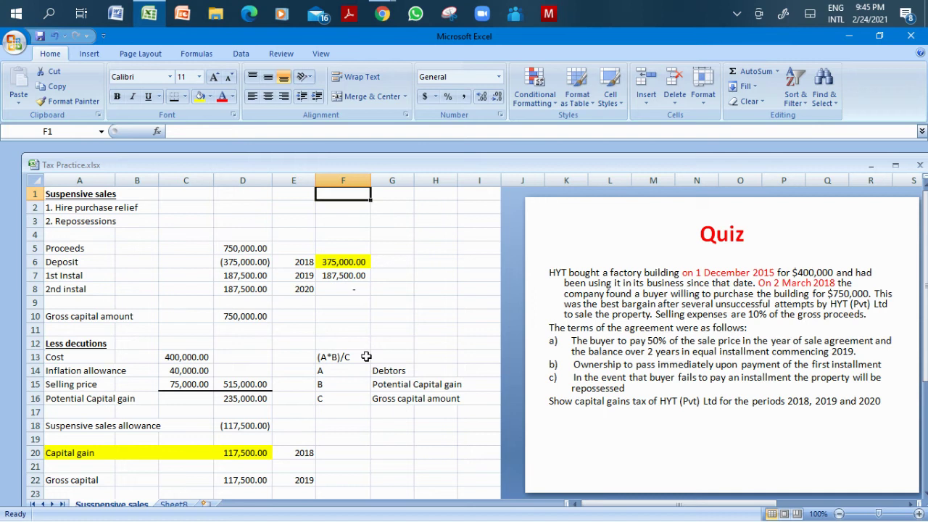
Examine the Repossessions slide beyond the quiz for the procedure that applies when the sale agreement is cancelled.
{"action": "key", "text": "Right"}
{"action": "key", "text": "Right"}
{"action": "key", "text": "Right"}
{"action": "key", "text": "Right"}
{"action": "key", "text": "Right"}
{"action": "key", "text": "Right"}
{"action": "key", "text": "Right"}
{"action": "key", "text": "Right"}
{"action": "key", "text": "Right"}
{"action": "key", "text": "Right"}
{"action": "key", "text": "Right"}
{"action": "key", "text": "Right"}
{"action": "key", "text": "Right"}
{"action": "key", "text": "Right"}
{"action": "key", "text": "Right"}
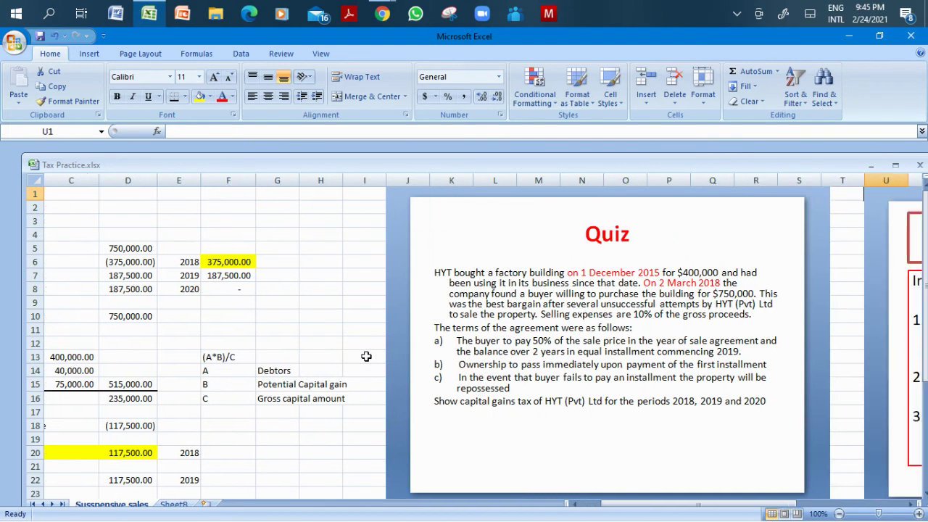
{"action": "key", "text": "Right"}
{"action": "key", "text": "Right"}
{"action": "key", "text": "Right"}
{"action": "key", "text": "Right"}
{"action": "key", "text": "Right"}
{"action": "key", "text": "Right"}
{"action": "key", "text": "Right"}
{"action": "key", "text": "Right"}
{"action": "key", "text": "Right"}
{"action": "key", "text": "Right"}
{"action": "key", "text": "Right"}
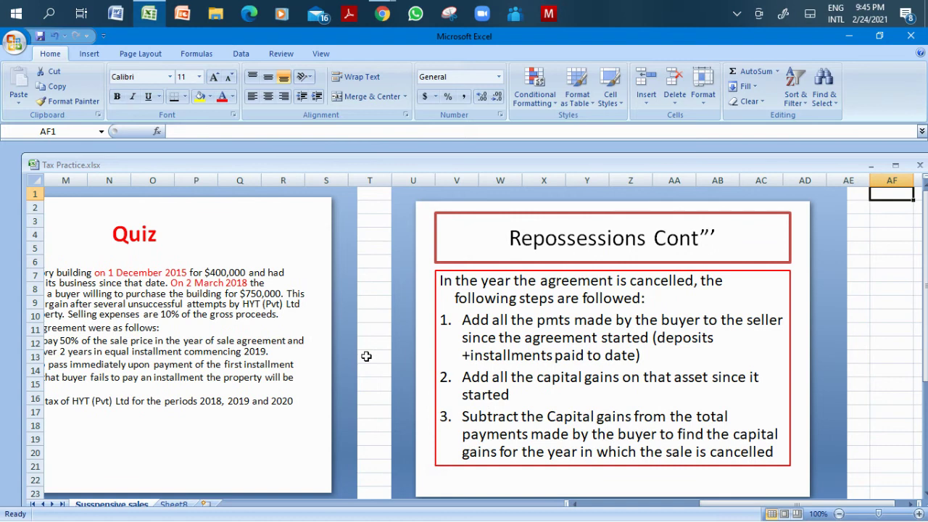
{"action": "key", "text": "Right"}
Look back over the quiz terms and the highlighted capital gain rows for 2018, 2019 and 2020.
{"action": "key", "text": "Left"}
{"action": "key", "text": "Left"}
{"action": "key", "text": "Left"}
{"action": "key", "text": "Left"}
{"action": "key", "text": "Left"}
{"action": "key", "text": "Left"}
{"action": "key", "text": "Left"}
{"action": "key", "text": "Left"}
{"action": "key", "text": "Left"}
{"action": "key", "text": "Left"}
{"action": "key", "text": "Left"}
{"action": "key", "text": "Left"}
{"action": "key", "text": "Left"}
{"action": "key", "text": "Left"}
{"action": "key", "text": "Left"}
{"action": "key", "text": "Left"}
{"action": "key", "text": "Left"}
{"action": "key", "text": "Left"}
{"action": "key", "text": "Left"}
{"action": "key", "text": "Left"}
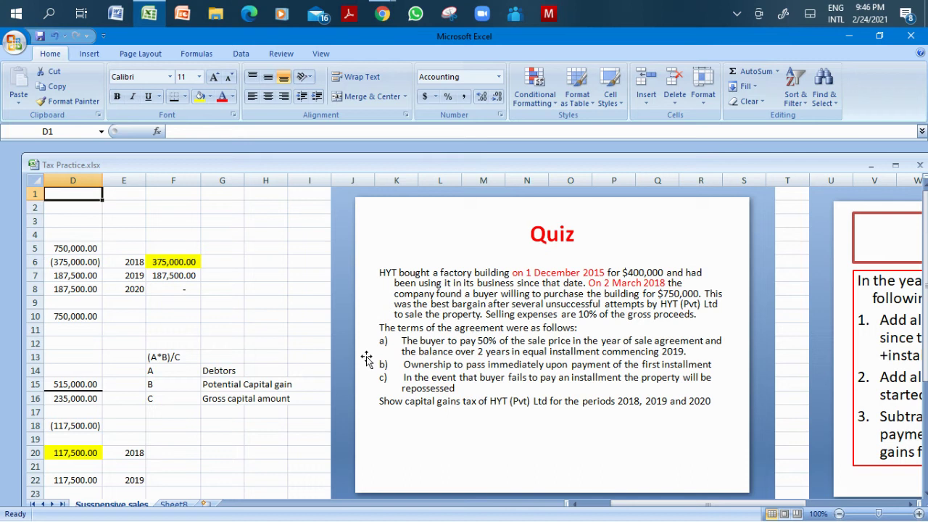
{"action": "key", "text": "Left"}
{"action": "key", "text": "Left"}
{"action": "key", "text": "Left"}
{"action": "key", "text": "Down"}
{"action": "key", "text": "Down"}
{"action": "key", "text": "Down"}
{"action": "key", "text": "Down"}
{"action": "key", "text": "Down"}
{"action": "key", "text": "Down"}
{"action": "key", "text": "Down"}
{"action": "key", "text": "Down"}
{"action": "key", "text": "Down"}
{"action": "key", "text": "Down"}
{"action": "key", "text": "Down"}
{"action": "key", "text": "Down"}
{"action": "key", "text": "Down"}
{"action": "key", "text": "Down"}
{"action": "key", "text": "Down"}
{"action": "key", "text": "Down"}
{"action": "key", "text": "Down"}
{"action": "key", "text": "Down"}
{"action": "key", "text": "Down"}
{"action": "key", "text": "Down"}
{"action": "key", "text": "Down"}
{"action": "key", "text": "Down"}
{"action": "key", "text": "Down"}
{"action": "key", "text": "Down"}
{"action": "key", "text": "Down"}
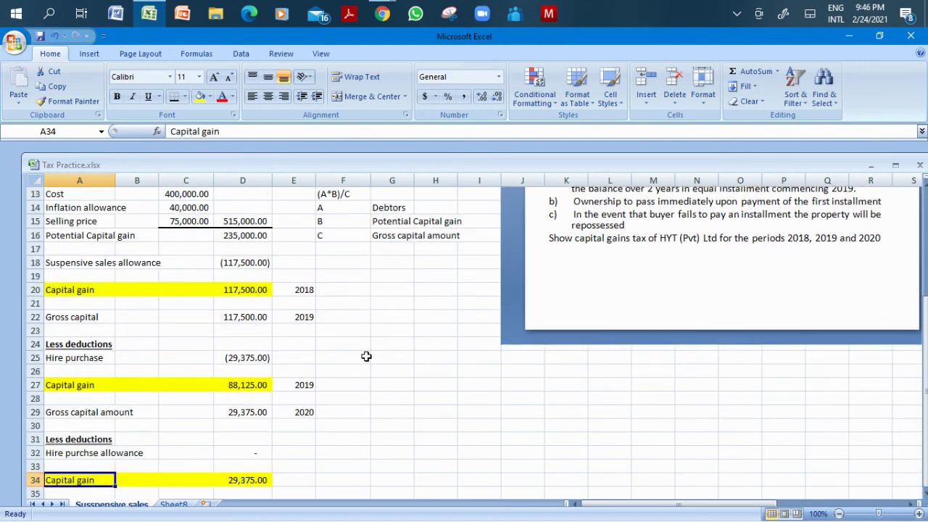
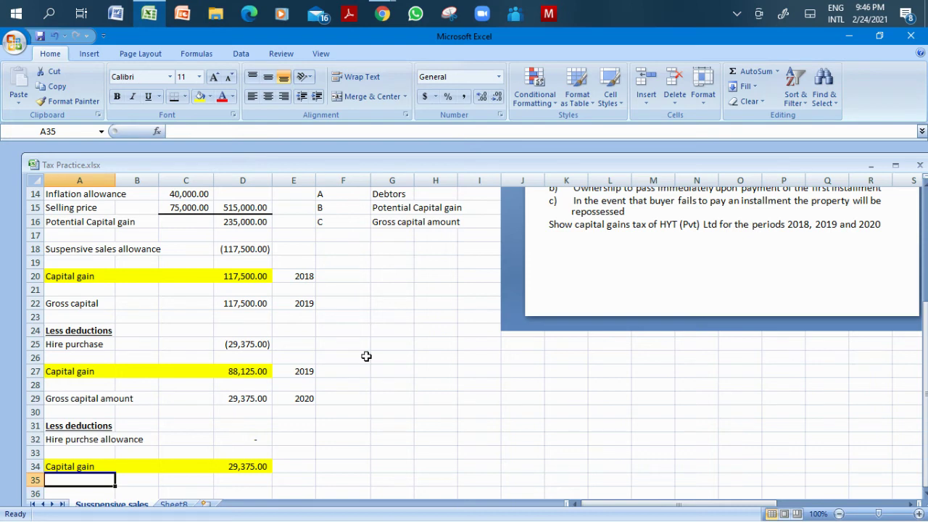
Return to the Repossessions slide and reread how the buyer's total payments and the capital gains to date are treated on cancellation.
{"action": "key", "text": "Up"}
{"action": "key", "text": "Up"}
{"action": "key", "text": "Up"}
{"action": "key", "text": "Up"}
{"action": "key", "text": "Up"}
{"action": "key", "text": "Up"}
{"action": "key", "text": "Up"}
{"action": "key", "text": "Up"}
{"action": "key", "text": "Up"}
{"action": "key", "text": "Up"}
{"action": "key", "text": "Up"}
{"action": "key", "text": "Up"}
{"action": "key", "text": "Up"}
{"action": "key", "text": "Up"}
{"action": "key", "text": "Up"}
{"action": "key", "text": "Up"}
{"action": "key", "text": "Up"}
{"action": "key", "text": "Up"}
{"action": "key", "text": "Up"}
{"action": "key", "text": "Up"}
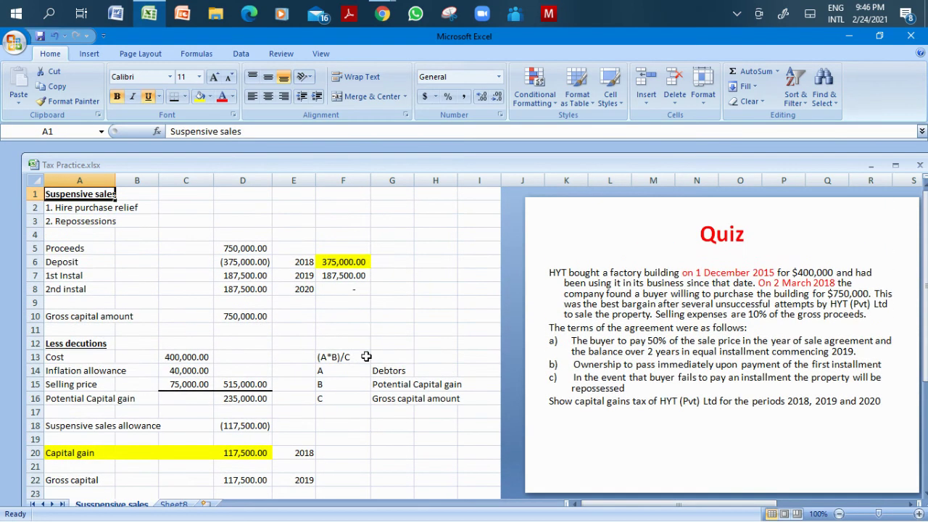
{"action": "key", "text": "Right"}
{"action": "key", "text": "Right"}
{"action": "key", "text": "Right"}
{"action": "key", "text": "Right"}
{"action": "key", "text": "Right"}
{"action": "key", "text": "Right"}
{"action": "key", "text": "Right"}
{"action": "key", "text": "Right"}
{"action": "key", "text": "Right"}
{"action": "key", "text": "Right"}
{"action": "key", "text": "Right"}
{"action": "key", "text": "Right"}
{"action": "key", "text": "Right"}
{"action": "key", "text": "Right"}
{"action": "key", "text": "Right"}
{"action": "key", "text": "Right"}
{"action": "key", "text": "Right"}
{"action": "key", "text": "Right"}
{"action": "key", "text": "Right"}
{"action": "key", "text": "Right"}
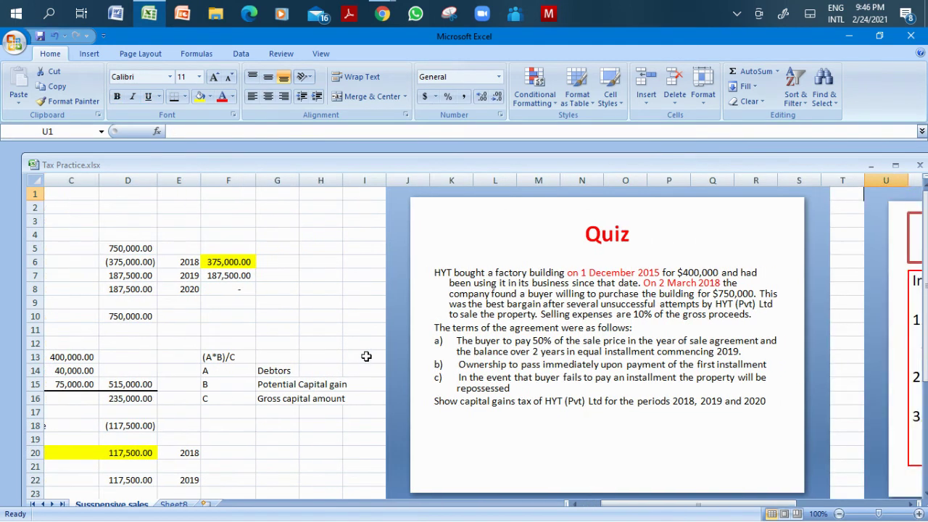
{"action": "key", "text": "Right"}
{"action": "key", "text": "Right"}
{"action": "key", "text": "Right"}
{"action": "key", "text": "Right"}
{"action": "key", "text": "Right"}
{"action": "key", "text": "Right"}
{"action": "key", "text": "Right"}
{"action": "key", "text": "Right"}
{"action": "key", "text": "Right"}
{"action": "key", "text": "Right"}
{"action": "key", "text": "Right"}
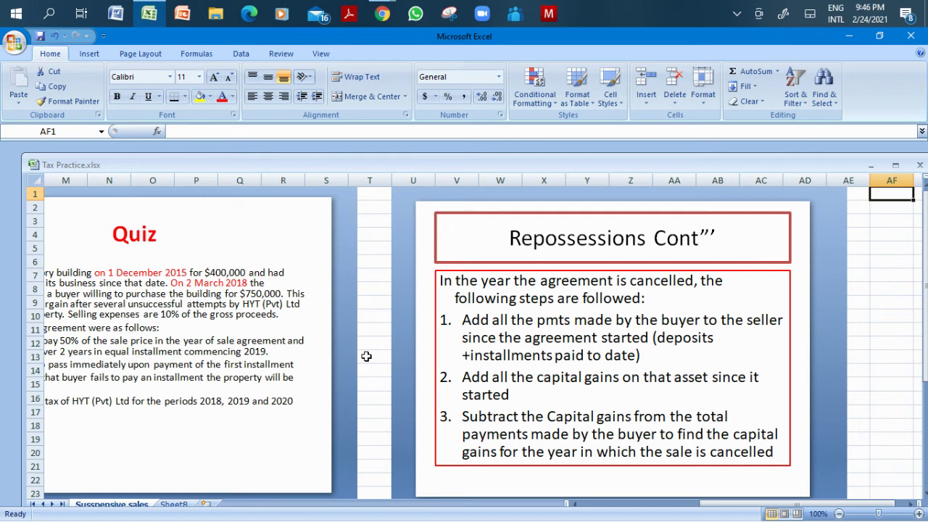
Return to the worksheet and look over the proceeds, deposit, instalments and deductions beside the quiz terms.
{"action": "key", "text": "Left"}
{"action": "key", "text": "Left"}
{"action": "key", "text": "Left"}
{"action": "key", "text": "Left"}
{"action": "key", "text": "Left"}
{"action": "key", "text": "Left"}
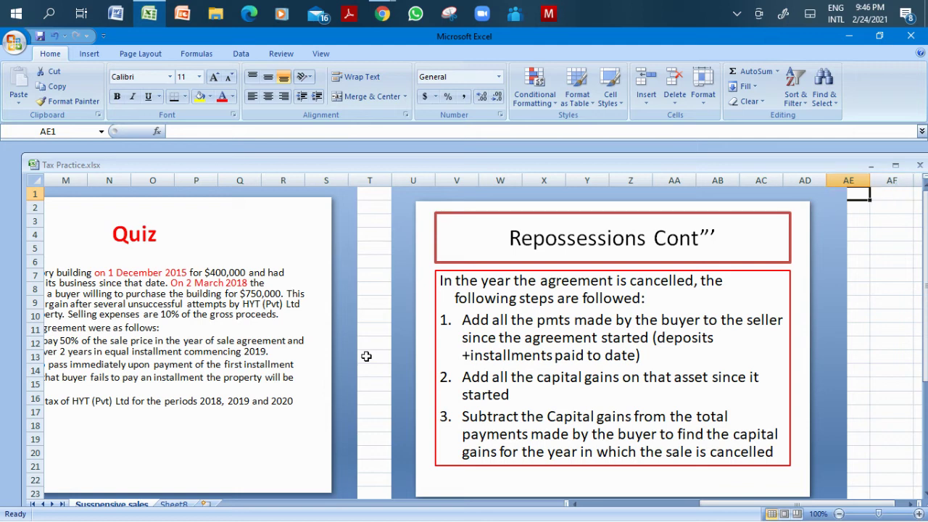
{"action": "key", "text": "Left"}
{"action": "key", "text": "Left"}
{"action": "key", "text": "Left"}
{"action": "key", "text": "Left"}
{"action": "key", "text": "Left"}
{"action": "key", "text": "Left"}
{"action": "key", "text": "Left"}
{"action": "key", "text": "Left"}
{"action": "key", "text": "Left"}
{"action": "key", "text": "Left"}
{"action": "key", "text": "Left"}
{"action": "key", "text": "Left"}
{"action": "key", "text": "Left"}
{"action": "key", "text": "Left"}
{"action": "key", "text": "Left"}
{"action": "key", "text": "Left"}
{"action": "key", "text": "Left"}
{"action": "key", "text": "Left"}
{"action": "key", "text": "Left"}
{"action": "key", "text": "Left"}
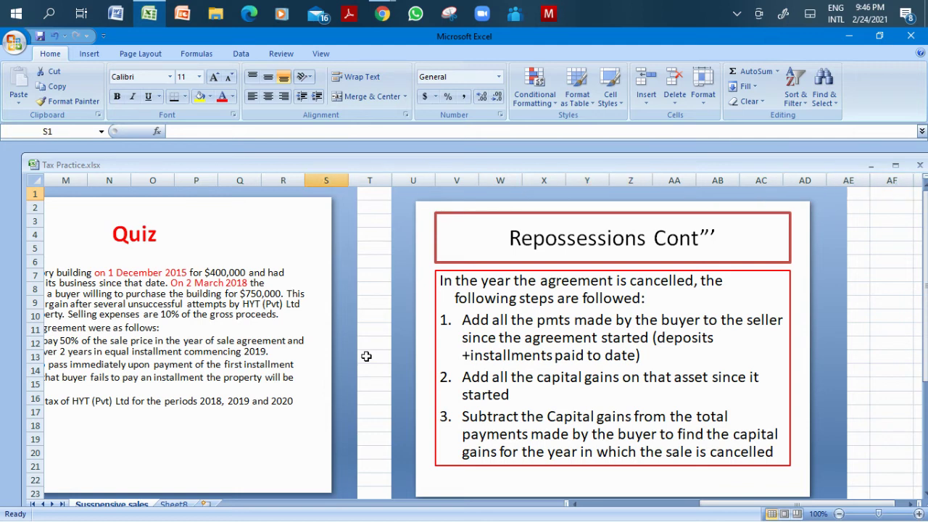
{"action": "key", "text": "Down"}
{"action": "key", "text": "Down"}
{"action": "key", "text": "Down"}
{"action": "key", "text": "Down"}
{"action": "key", "text": "Down"}
{"action": "key", "text": "Down"}
{"action": "key", "text": "Down"}
{"action": "key", "text": "Down"}
{"action": "key", "text": "Down"}
{"action": "key", "text": "Down"}
{"action": "key", "text": "Down"}
{"action": "key", "text": "Down"}
{"action": "key", "text": "Down"}
{"action": "key", "text": "Down"}
{"action": "key", "text": "Down"}
{"action": "key", "text": "Down"}
{"action": "key", "text": "Down"}
{"action": "key", "text": "Down"}
{"action": "key", "text": "Down"}
{"action": "key", "text": "Down"}
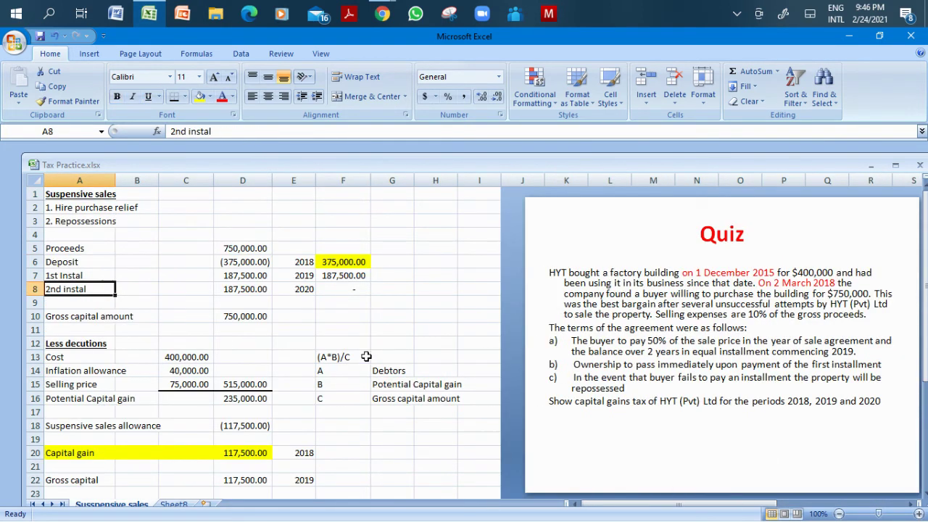
{"action": "key", "text": "Up"}
{"action": "key", "text": "Up"}
{"action": "key", "text": "Up"}
{"action": "key", "text": "Up"}
{"action": "key", "text": "Up"}
{"action": "key", "text": "Up"}
{"action": "key", "text": "Up"}
{"action": "key", "text": "Up"}
{"action": "key", "text": "Up"}
{"action": "key", "text": "Up"}
{"action": "key", "text": "Up"}
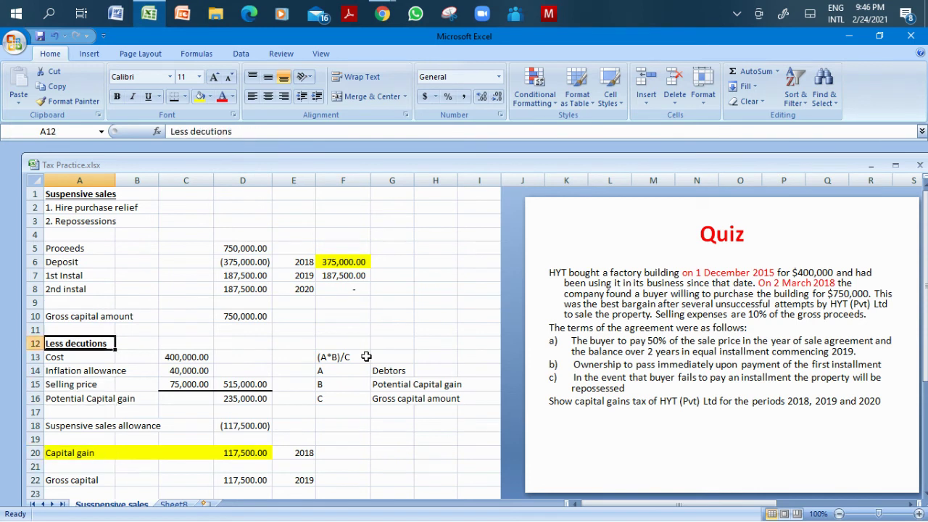
Delete the Quiz picture and move the Repossessions slide closer to the calculations so it starts in column N.
{"action": "left_click", "coordinate": [686, 341]}
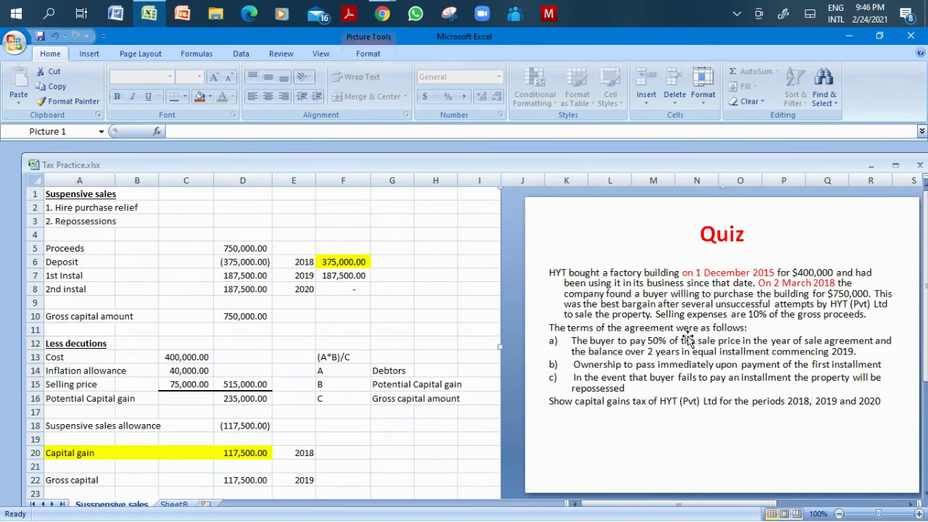
{"action": "key", "text": "Delete"}
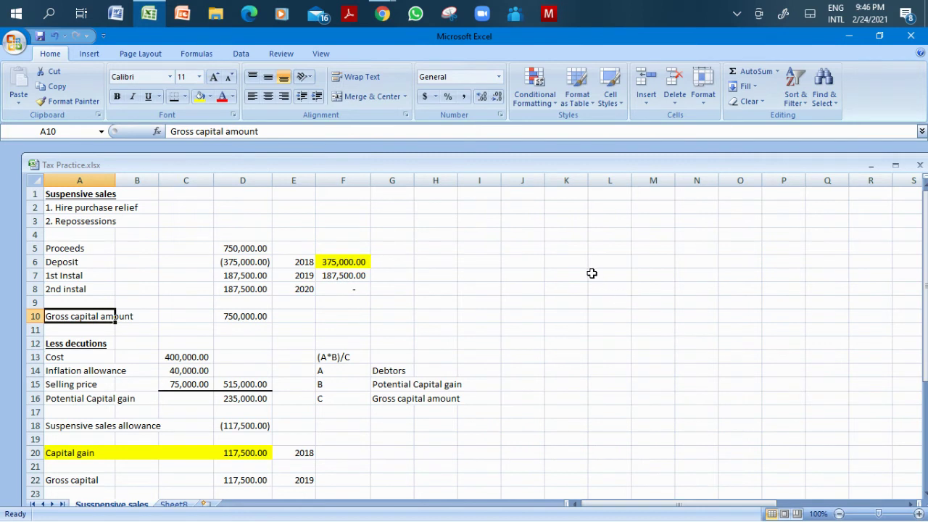
{"action": "left_click", "coordinate": [655, 248]}
{"action": "key", "text": "Right"}
{"action": "key", "text": "Right"}
{"action": "key", "text": "Right"}
{"action": "key", "text": "Right"}
{"action": "key", "text": "Right"}
{"action": "key", "text": "Right"}
{"action": "key", "text": "Right"}
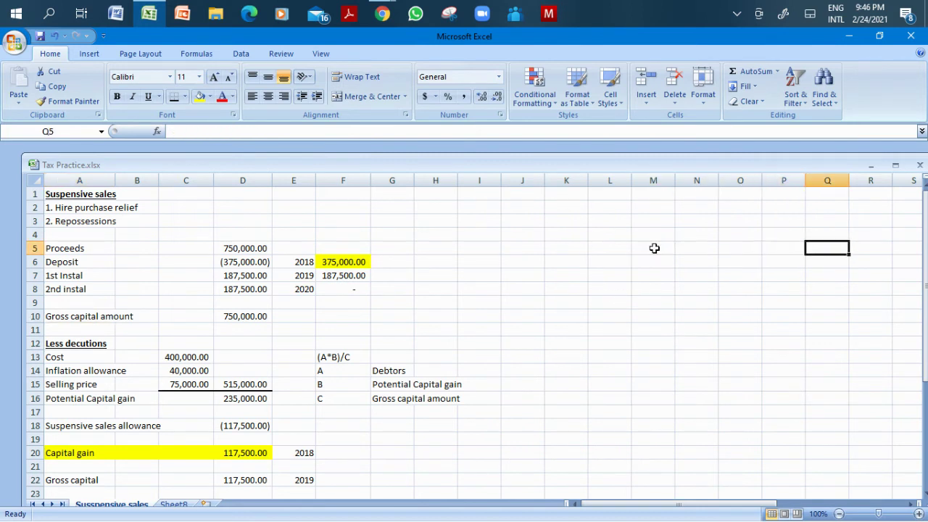
{"action": "key", "text": "ctrl+v"}
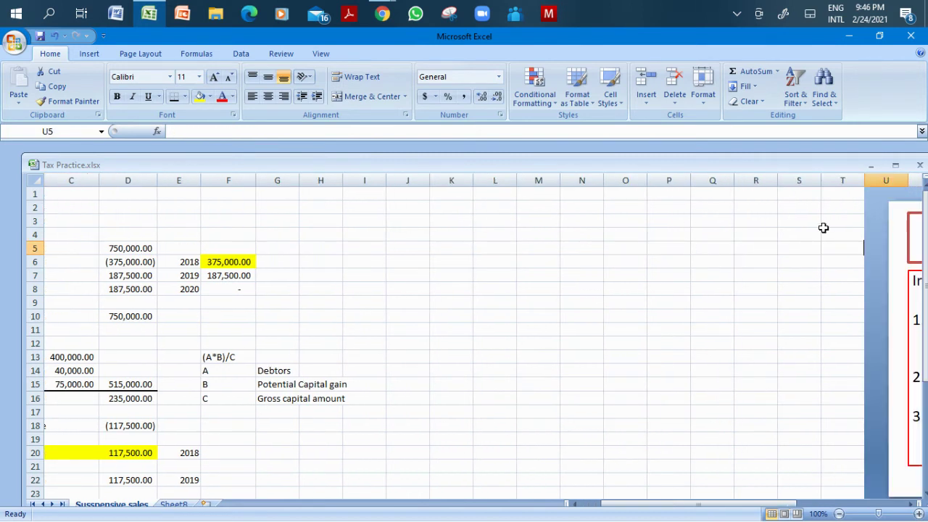
{"action": "left_click_drag", "start_coordinate": [865, 239], "coordinate": [603, 238]}
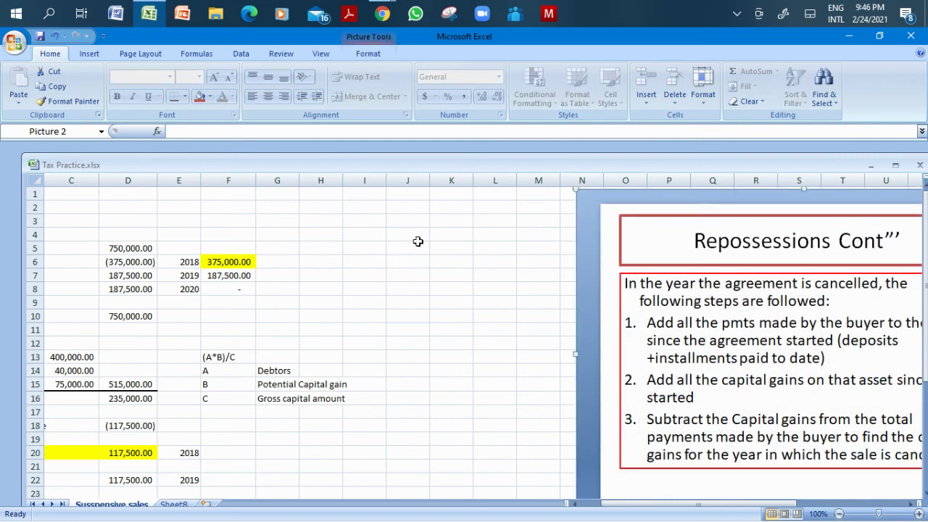
Enter the label "All pmts" in cell H2 for the buyer's total payments.
{"action": "left_click", "coordinate": [307, 207]}
{"action": "type", "text": "All pa"}
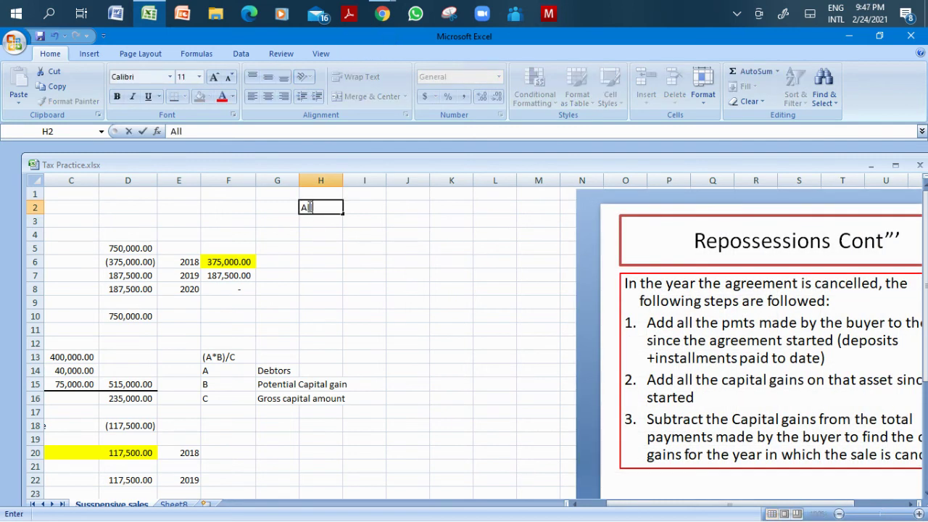
{"action": "key", "text": "BackSpace"}
{"action": "type", "text": "mts"}
Total the deposit and first instalment in cell K2 with the formula =-D6+D7.
{"action": "key", "text": "Right"}
{"action": "key", "text": "Right"}
{"action": "key", "text": "Right"}
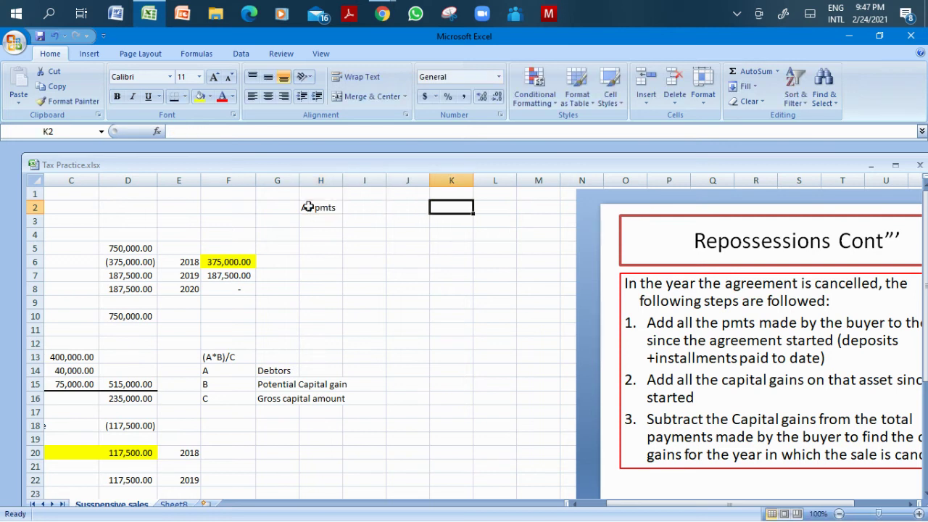
{"action": "type", "text": "="}
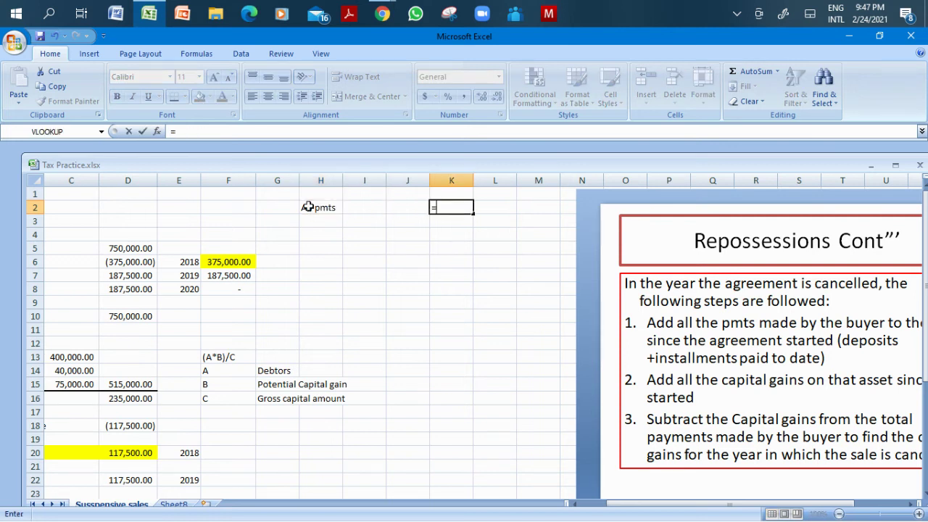
{"action": "left_click", "coordinate": [134, 262]}
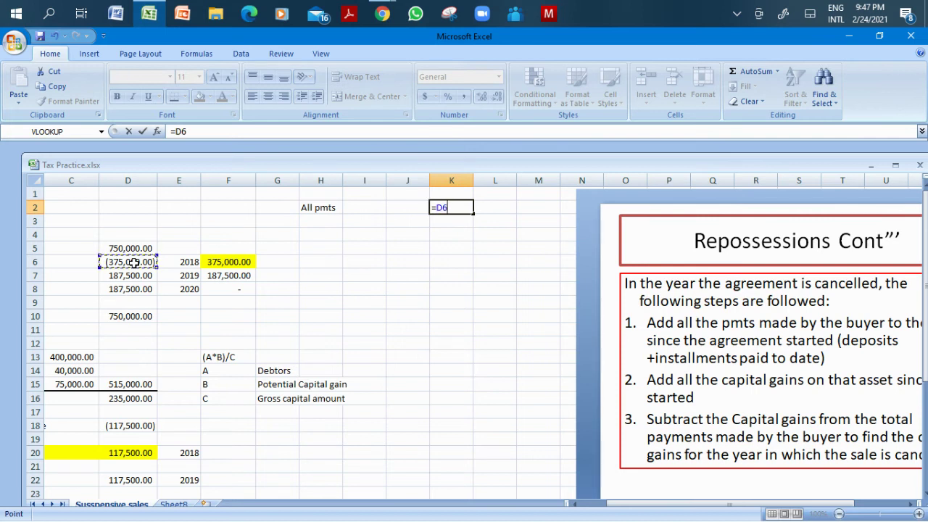
{"action": "key", "text": "BackSpace"}
{"action": "key", "text": "BackSpace"}
{"action": "type", "text": "-"}
{"action": "left_click", "coordinate": [126, 262]}
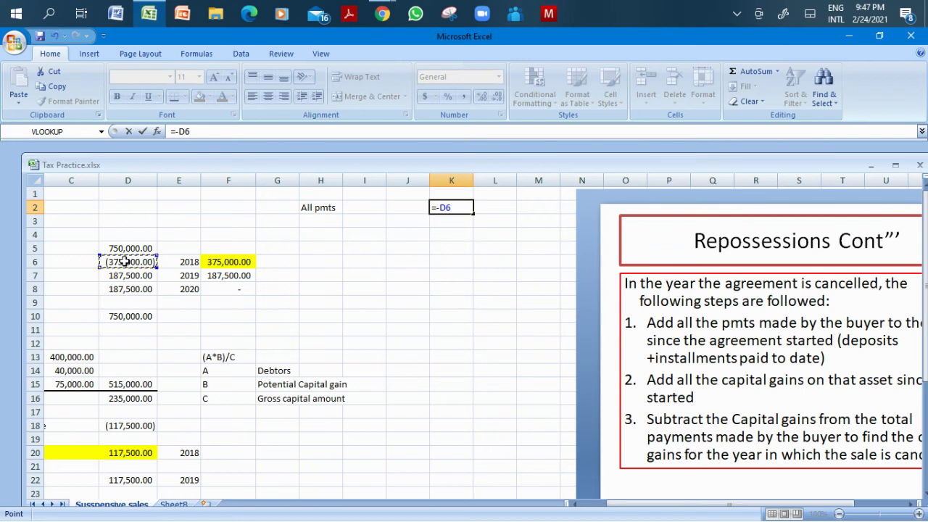
{"action": "type", "text": "+"}
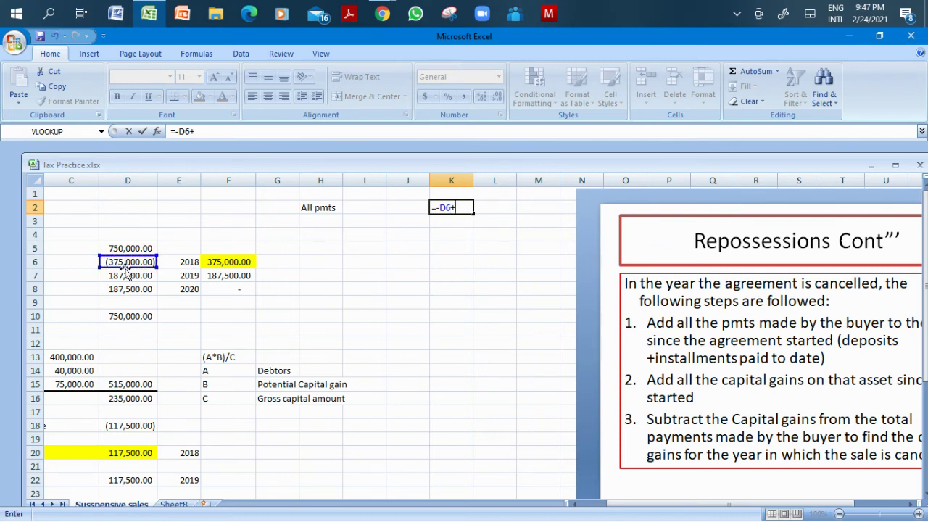
{"action": "left_click", "coordinate": [137, 277]}
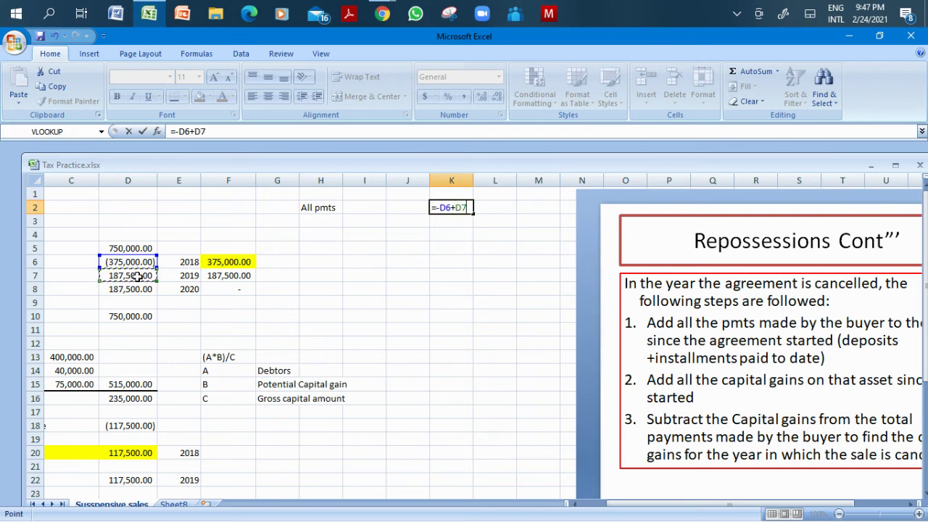
{"action": "key", "text": "Return"}
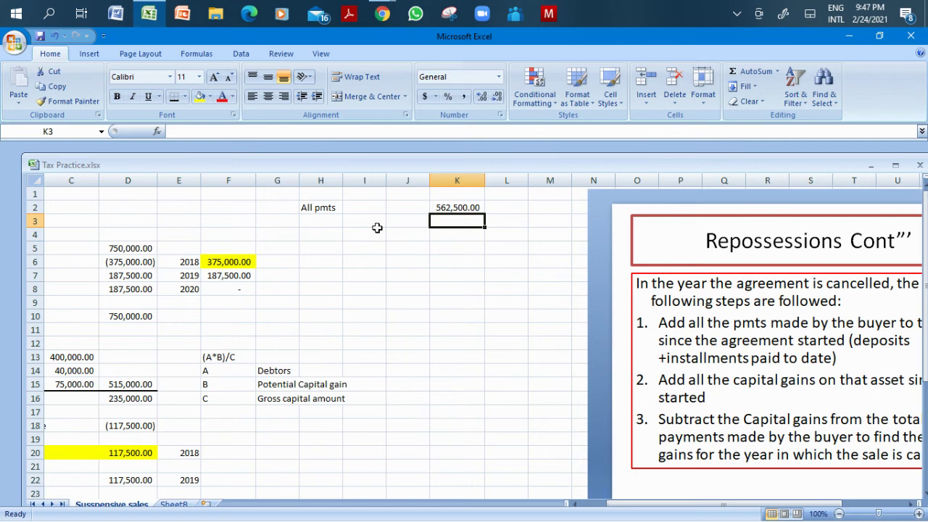
{"action": "left_click", "coordinate": [323, 209]}
{"action": "left_click", "coordinate": [449, 208]}
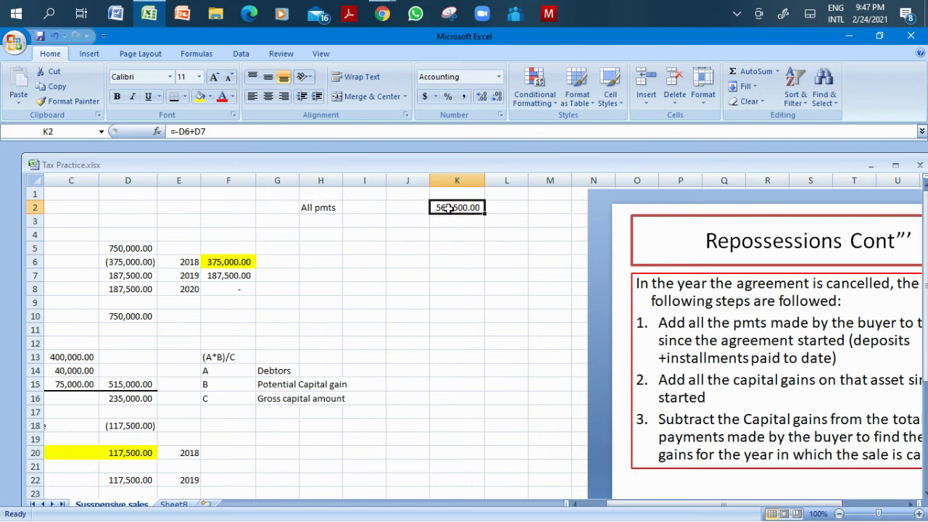
Reread the Repossessions slide for the steps that follow adding up the buyer's payments.
{"action": "left_click", "coordinate": [362, 231]}
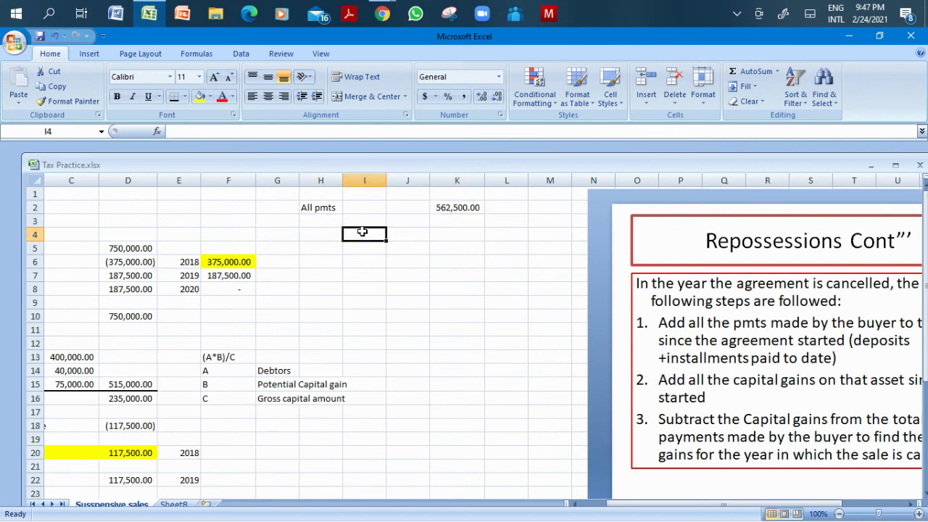
{"action": "key", "text": "Right"}
{"action": "key", "text": "Right"}
{"action": "key", "text": "Right"}
{"action": "key", "text": "Right"}
{"action": "key", "text": "Right"}
{"action": "key", "text": "Right"}
{"action": "key", "text": "Right"}
{"action": "key", "text": "Right"}
{"action": "key", "text": "Right"}
{"action": "key", "text": "Right"}
{"action": "key", "text": "Right"}
{"action": "key", "text": "Right"}
{"action": "key", "text": "Right"}
{"action": "key", "text": "Right"}
{"action": "key", "text": "Right"}
{"action": "key", "text": "Right"}
{"action": "key", "text": "Right"}
{"action": "key", "text": "Right"}
{"action": "key", "text": "Right"}
{"action": "key", "text": "Right"}
{"action": "key", "text": "Right"}
{"action": "key", "text": "Right"}
{"action": "key", "text": "Right"}
{"action": "key", "text": "Right"}
{"action": "key", "text": "Right"}
{"action": "key", "text": "Left"}
{"action": "key", "text": "Left"}
{"action": "key", "text": "Left"}
{"action": "key", "text": "Left"}
{"action": "key", "text": "Left"}
{"action": "key", "text": "Left"}
{"action": "key", "text": "Left"}
{"action": "key", "text": "Left"}
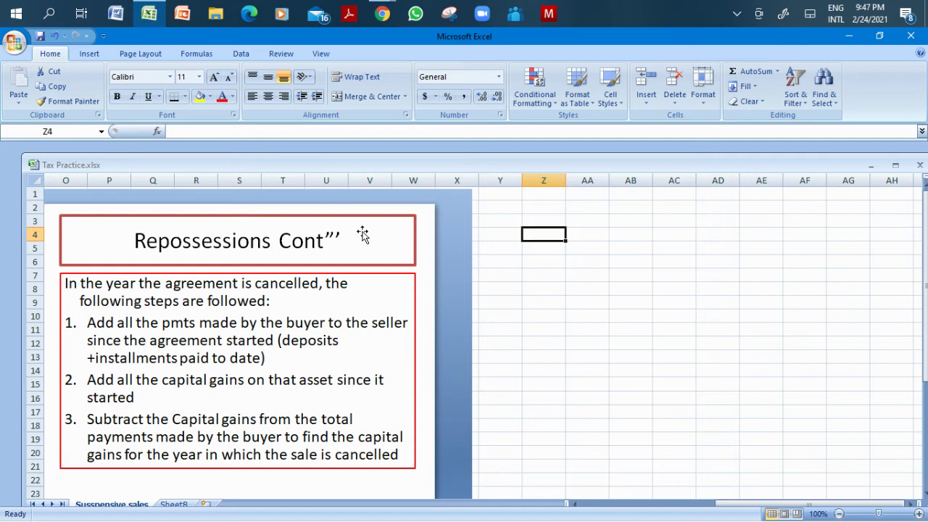
{"action": "key", "text": "Left"}
{"action": "key", "text": "Left"}
{"action": "key", "text": "Left"}
{"action": "key", "text": "Left"}
{"action": "key", "text": "Left"}
{"action": "key", "text": "Left"}
{"action": "key", "text": "Left"}
{"action": "key", "text": "Left"}
{"action": "key", "text": "Left"}
{"action": "key", "text": "Left"}
{"action": "key", "text": "Left"}
{"action": "key", "text": "Left"}
{"action": "key", "text": "Left"}
{"action": "key", "text": "Left"}
{"action": "key", "text": "Left"}
{"action": "key", "text": "Left"}
{"action": "key", "text": "Left"}
{"action": "key", "text": "Left"}
{"action": "key", "text": "Left"}
{"action": "key", "text": "Left"}
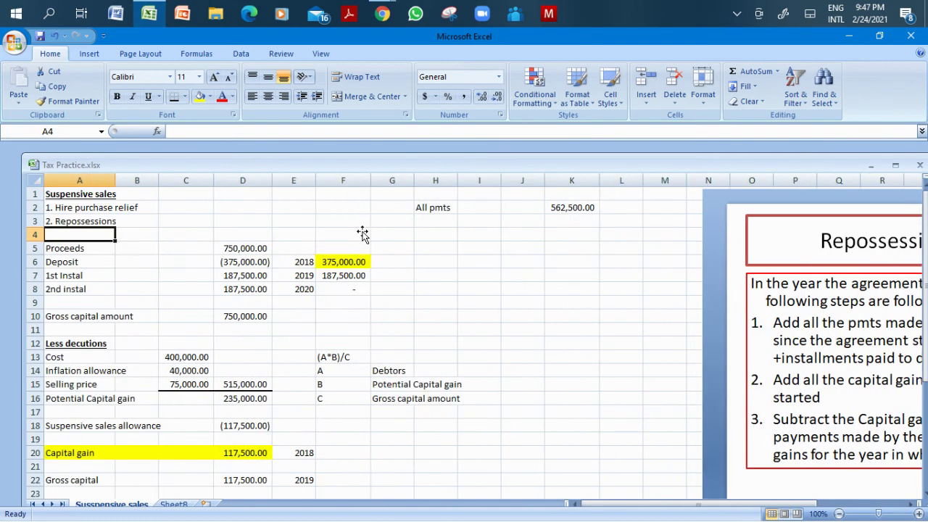
Enter the label "Capital gains" in cell H3 below the payments label.
{"action": "key", "text": "Right"}
{"action": "key", "text": "Right"}
{"action": "key", "text": "Right"}
{"action": "key", "text": "Right"}
{"action": "key", "text": "Right"}
{"action": "key", "text": "Right"}
{"action": "key", "text": "Up"}
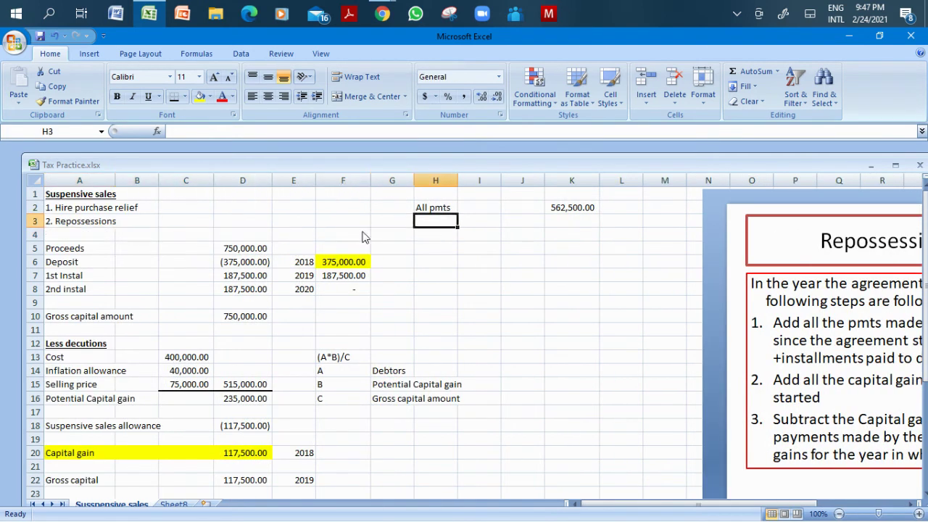
{"action": "type", "text": "Ca"}
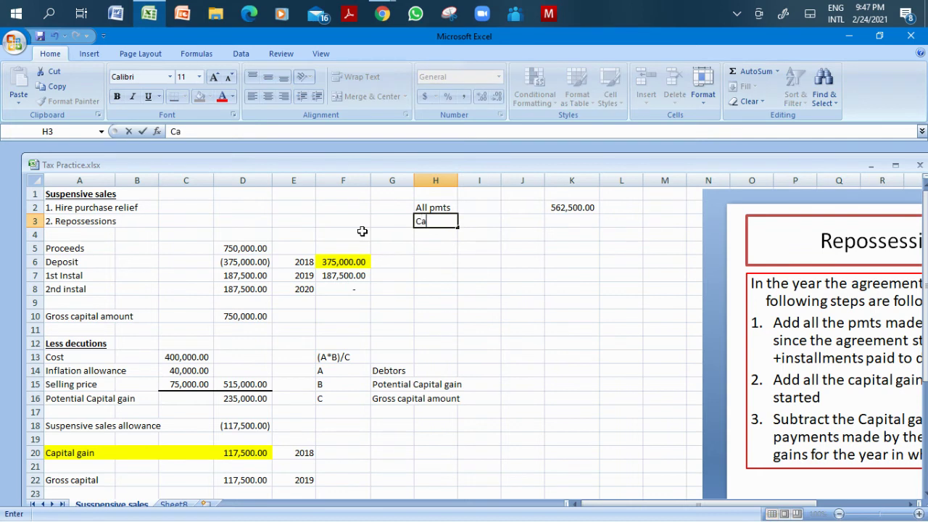
{"action": "type", "text": "pital gains"}
{"action": "key", "text": "Tab"}
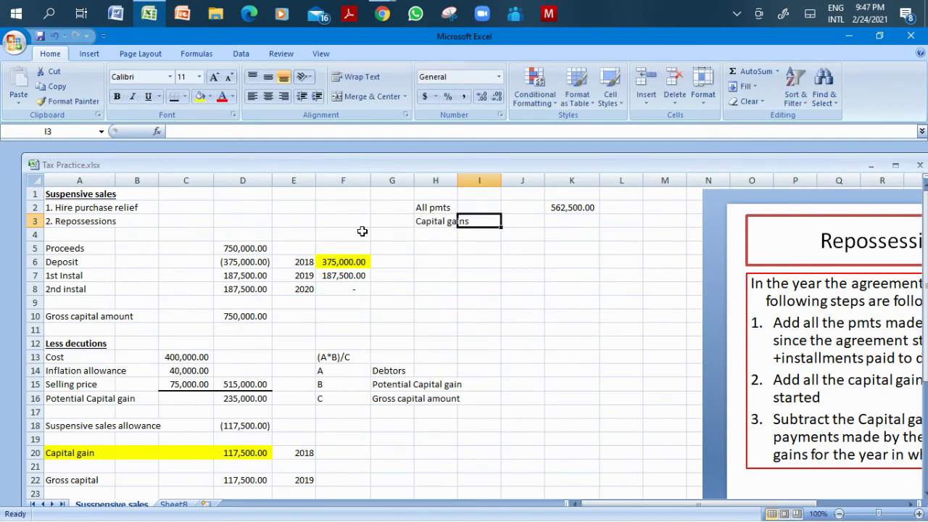
Look over the yearly capital gain workings further down the sheet.
{"action": "key", "text": "Right"}
{"action": "key", "text": "Right"}
{"action": "key", "text": "Down"}
{"action": "key", "text": "Down"}
{"action": "key", "text": "Down"}
{"action": "key", "text": "Down"}
{"action": "key", "text": "Down"}
{"action": "key", "text": "Down"}
{"action": "key", "text": "Down"}
{"action": "key", "text": "Down"}
{"action": "key", "text": "Down"}
{"action": "key", "text": "Down"}
{"action": "key", "text": "Down"}
{"action": "key", "text": "Down"}
{"action": "key", "text": "Down"}
{"action": "key", "text": "Down"}
{"action": "key", "text": "Down"}
{"action": "key", "text": "Down"}
{"action": "key", "text": "Down"}
{"action": "key", "text": "Down"}
{"action": "key", "text": "Down"}
{"action": "key", "text": "Down"}
{"action": "key", "text": "Down"}
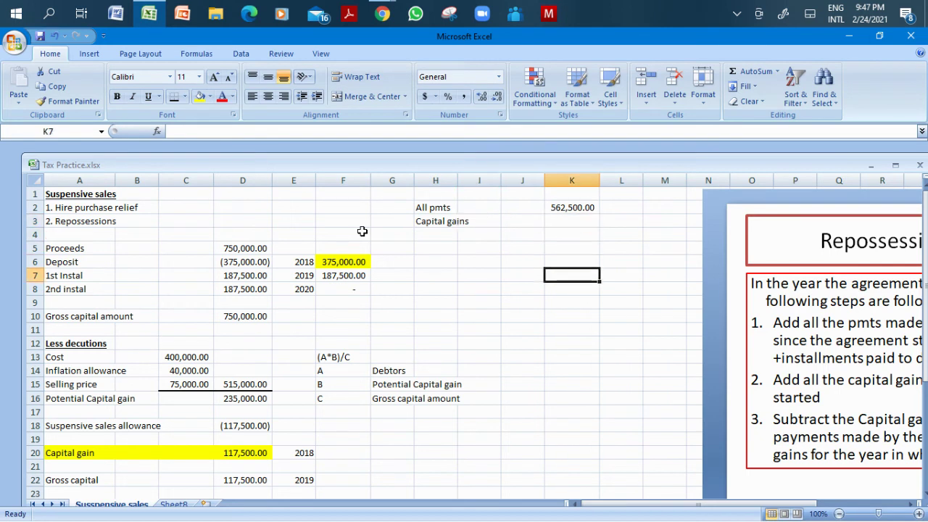
{"action": "key", "text": "Up"}
{"action": "key", "text": "Up"}
{"action": "key", "text": "Up"}
{"action": "key", "text": "Up"}
{"action": "key", "text": "Up"}
{"action": "key", "text": "Up"}
{"action": "key", "text": "Up"}
{"action": "key", "text": "Up"}
{"action": "key", "text": "Up"}
{"action": "key", "text": "Up"}
{"action": "key", "text": "Up"}
{"action": "key", "text": "Up"}
{"action": "key", "text": "Up"}
{"action": "key", "text": "Up"}
{"action": "key", "text": "Up"}
{"action": "key", "text": "Up"}
{"action": "key", "text": "Up"}
{"action": "key", "text": "Up"}
{"action": "key", "text": "Up"}
{"action": "key", "text": "Up"}
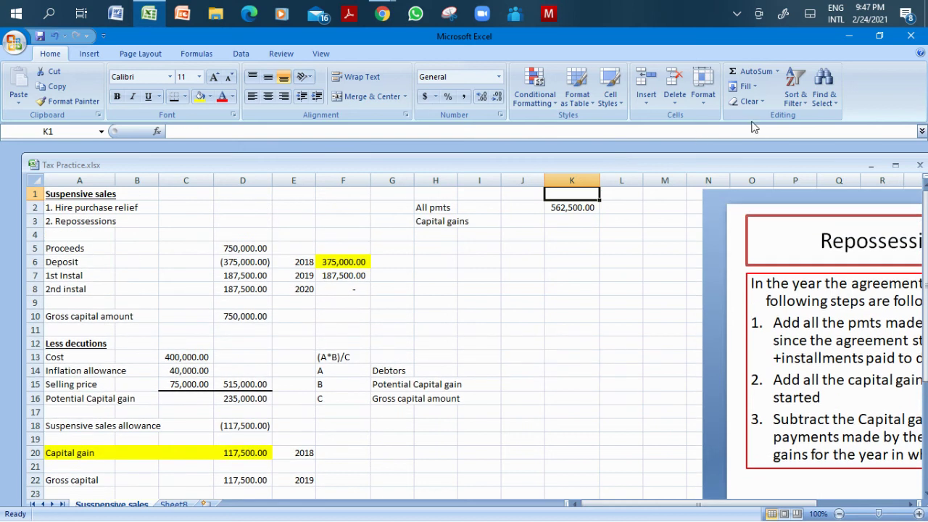
Make the "Capital gains" label in cell H3 bold and underlined.
{"action": "left_click", "coordinate": [437, 221]}
{"action": "right_click", "coordinate": [435, 223]}
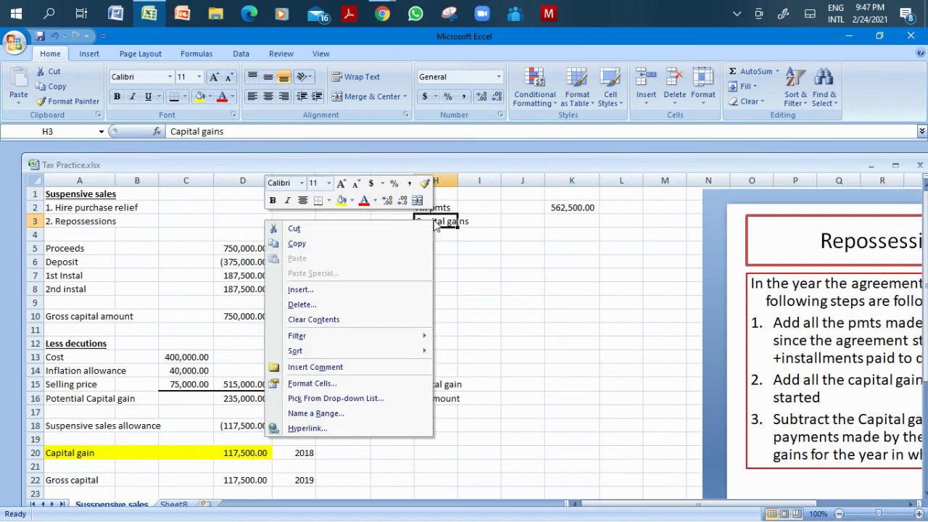
{"action": "key", "text": "Escape"}
{"action": "key", "text": "ctrl+u"}
{"action": "key", "text": "ctrl+b"}
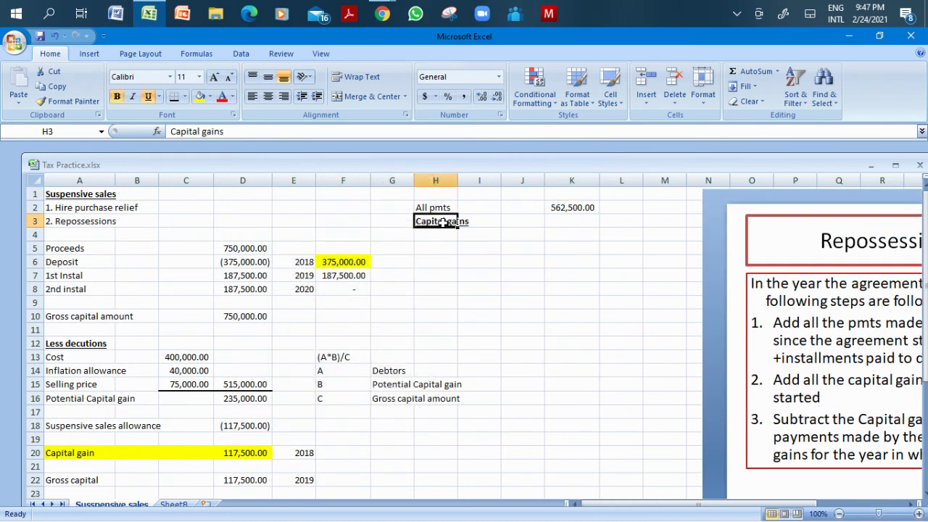
List the years 2018, 2019 and 2020 in cells H4 to H6 below the "Capital gains" heading.
{"action": "left_click", "coordinate": [444, 235]}
{"action": "type", "text": "2"}
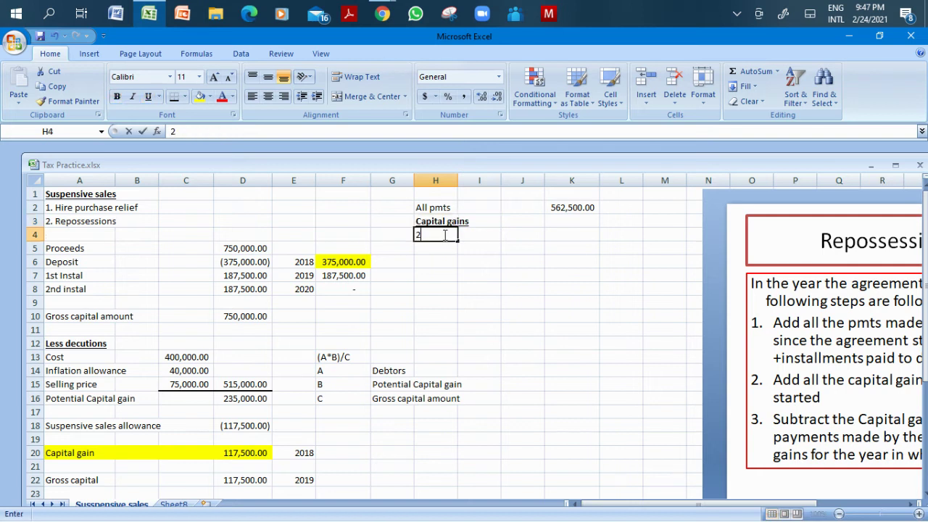
{"action": "type", "text": "018"}
{"action": "key", "text": "Return"}
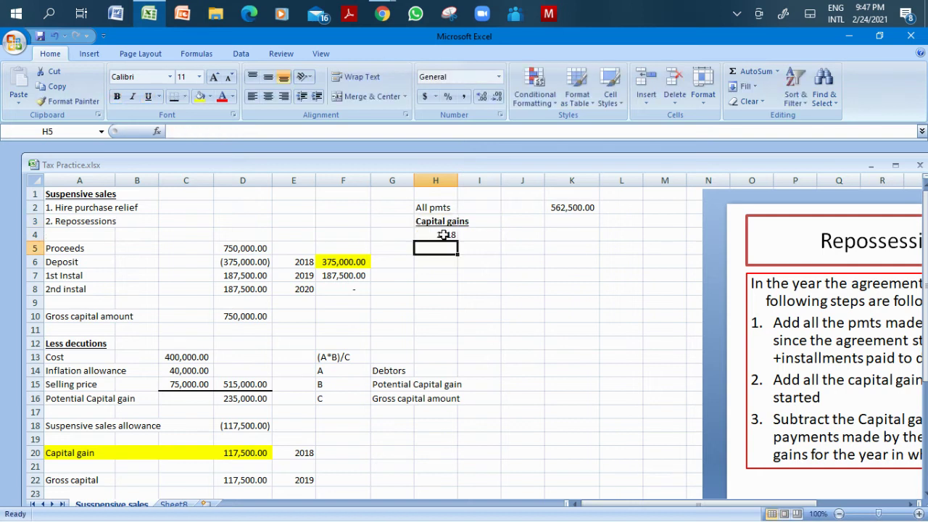
{"action": "type", "text": "2019"}
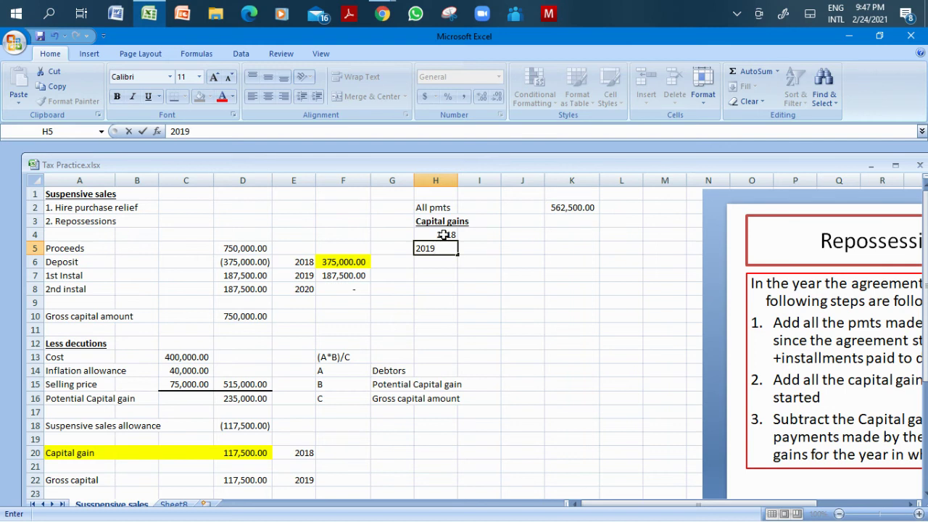
{"action": "key", "text": "Return"}
{"action": "key", "text": "Up"}
{"action": "key", "text": "Up"}
{"action": "key", "text": "Right"}
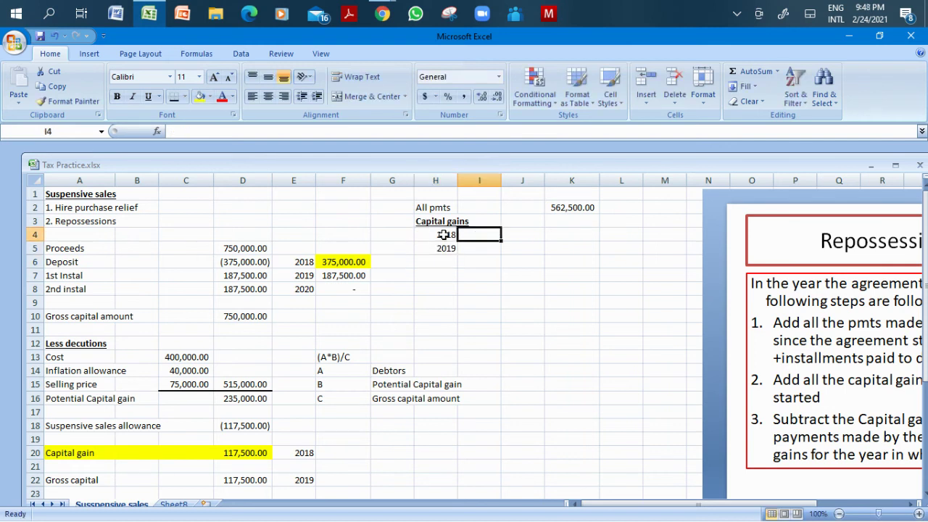
{"action": "key", "text": "Right"}
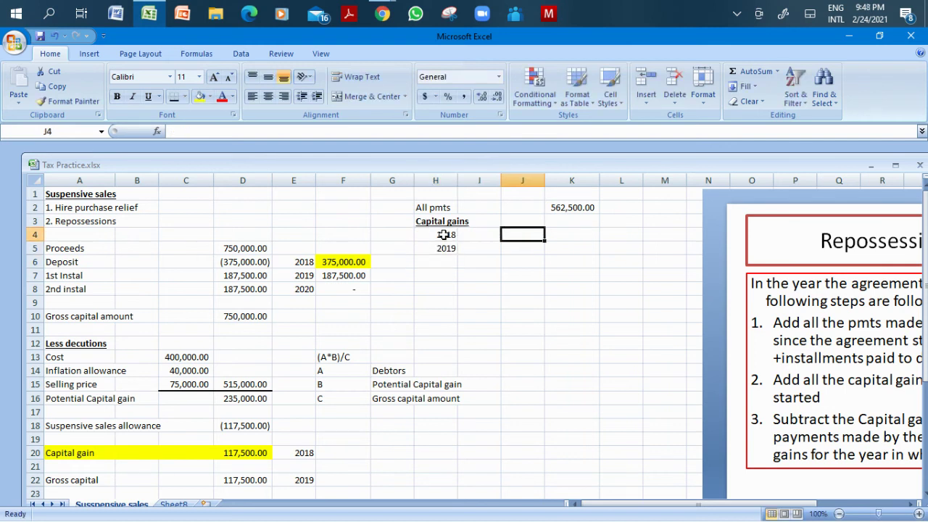
{"action": "key", "text": "Left"}
{"action": "key", "text": "Left"}
{"action": "key", "text": "Down"}
{"action": "key", "text": "Down"}
{"action": "type", "text": "2020"}
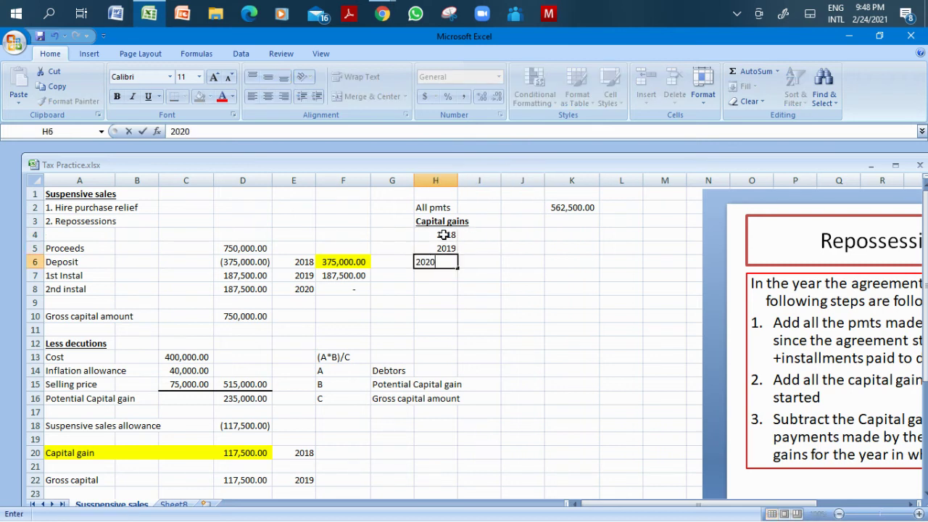
{"action": "key", "text": "Tab"}
Link the 2018 capital gain into cell J4 with the formula =D20.
{"action": "key", "text": "Up"}
{"action": "key", "text": "Up"}
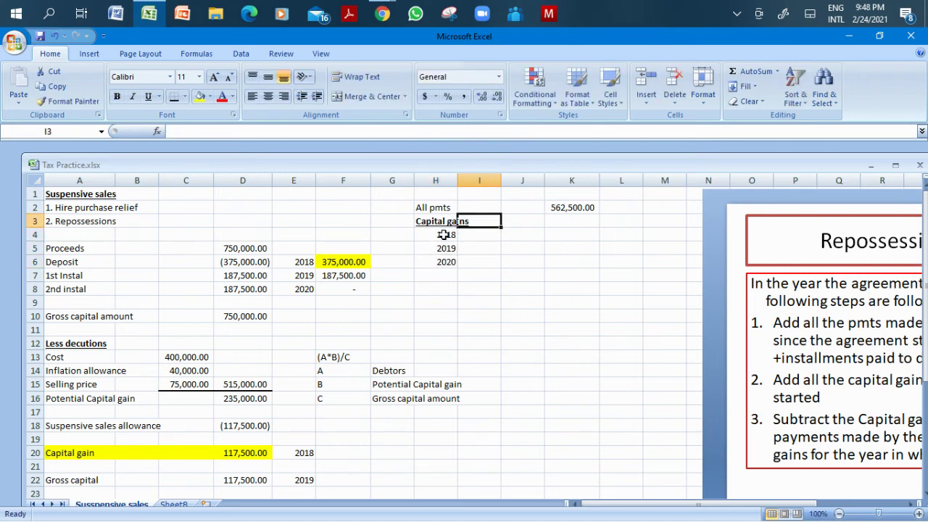
{"action": "key", "text": "Right"}
{"action": "type", "text": "="}
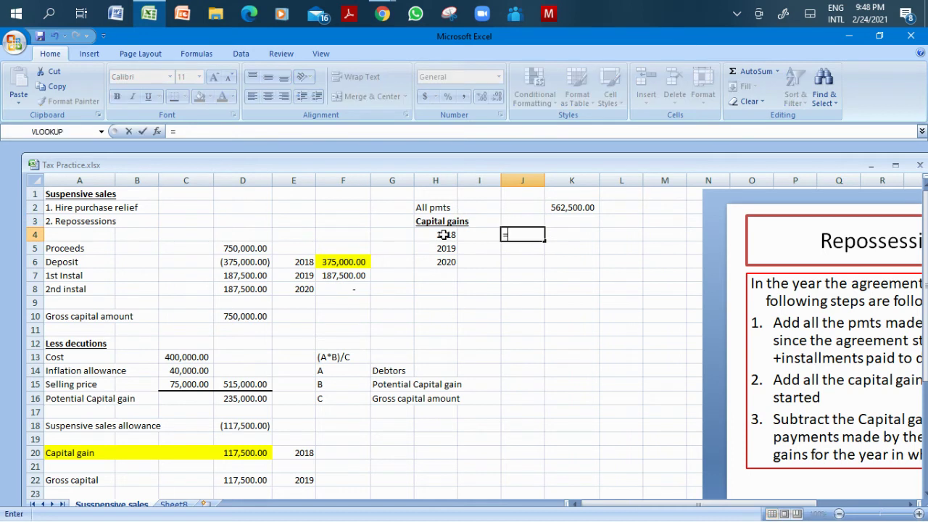
{"action": "left_click", "coordinate": [260, 450]}
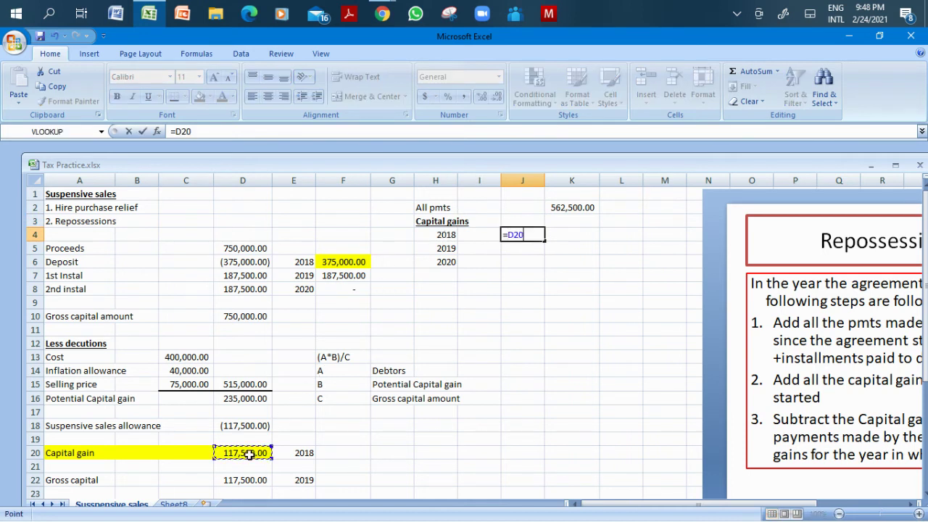
{"action": "key", "text": "Return"}
Look down the workings for the 2019 capital gain.
{"action": "key", "text": "Down"}
{"action": "key", "text": "Down"}
{"action": "key", "text": "Down"}
{"action": "key", "text": "Down"}
{"action": "key", "text": "Down"}
{"action": "key", "text": "Down"}
{"action": "key", "text": "Down"}
{"action": "key", "text": "Down"}
{"action": "key", "text": "Down"}
{"action": "key", "text": "Down"}
{"action": "key", "text": "Down"}
{"action": "key", "text": "Down"}
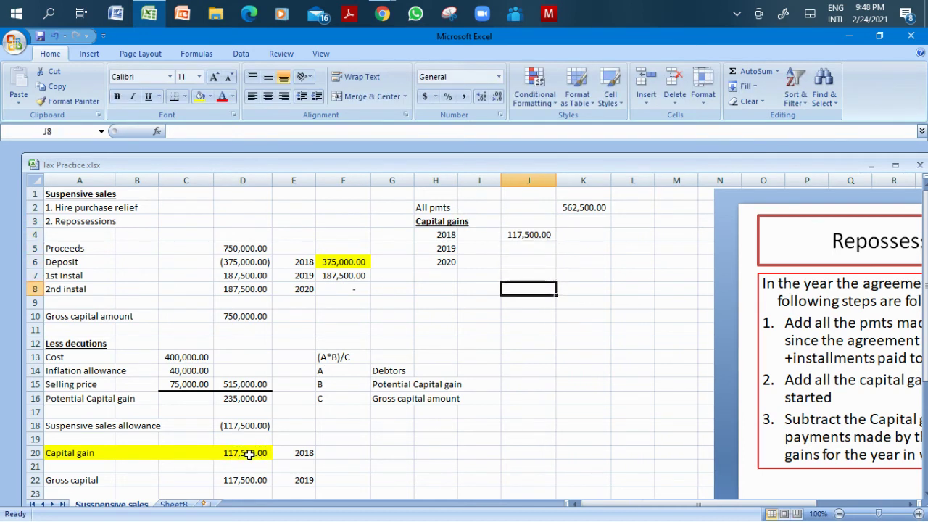
{"action": "key", "text": "Up"}
{"action": "key", "text": "Up"}
{"action": "key", "text": "Up"}
{"action": "key", "text": "Up"}
{"action": "key", "text": "Up"}
{"action": "key", "text": "Up"}
{"action": "key", "text": "Up"}
{"action": "key", "text": "Up"}
{"action": "key", "text": "Up"}
{"action": "key", "text": "Up"}
{"action": "key", "text": "Up"}
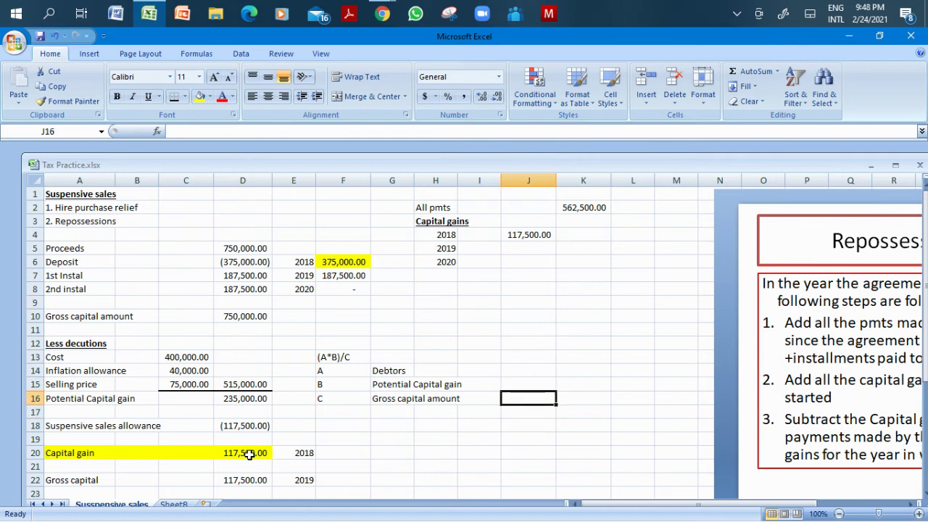
{"action": "key", "text": "Up"}
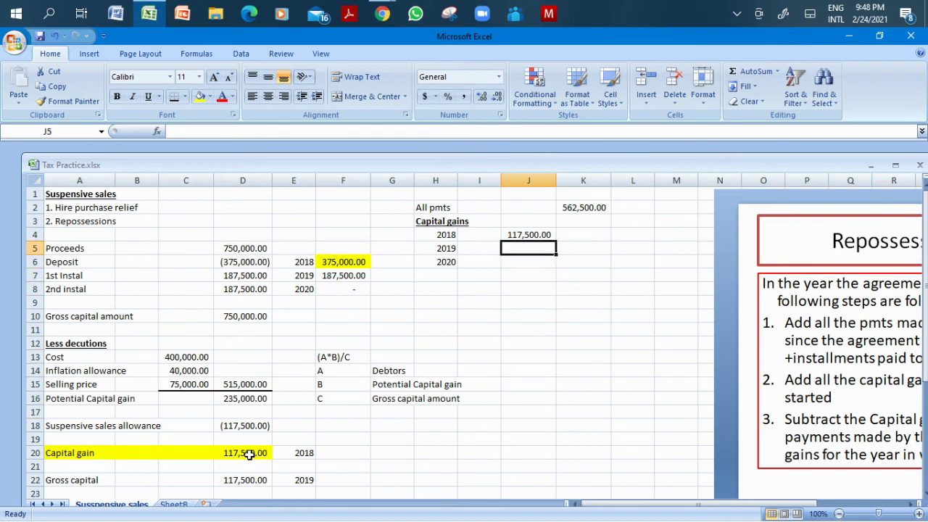
Link the 2019 capital gain into cell J5 with the formula =D27.
{"action": "type", "text": "="}
{"action": "key", "text": "Down"}
{"action": "key", "text": "Down"}
{"action": "key", "text": "Down"}
{"action": "key", "text": "Down"}
{"action": "key", "text": "Down"}
{"action": "key", "text": "Down"}
{"action": "key", "text": "Down"}
{"action": "key", "text": "Down"}
{"action": "key", "text": "Down"}
{"action": "key", "text": "Down"}
{"action": "key", "text": "Down"}
{"action": "key", "text": "Down"}
{"action": "key", "text": "Down"}
{"action": "key", "text": "Down"}
{"action": "key", "text": "Down"}
{"action": "key", "text": "Down"}
{"action": "key", "text": "Down"}
{"action": "key", "text": "Down"}
{"action": "key", "text": "Down"}
{"action": "key", "text": "Down"}
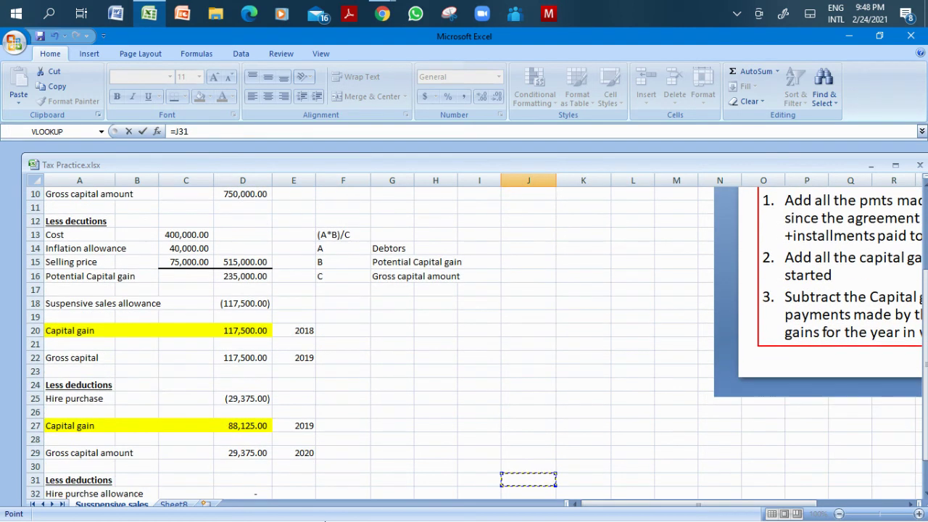
{"action": "key", "text": "Left"}
{"action": "key", "text": "Left"}
{"action": "key", "text": "Left"}
{"action": "key", "text": "Left"}
{"action": "key", "text": "Left"}
{"action": "key", "text": "Left"}
{"action": "key", "text": "Up"}
{"action": "key", "text": "Up"}
{"action": "key", "text": "Up"}
{"action": "key", "text": "Up"}
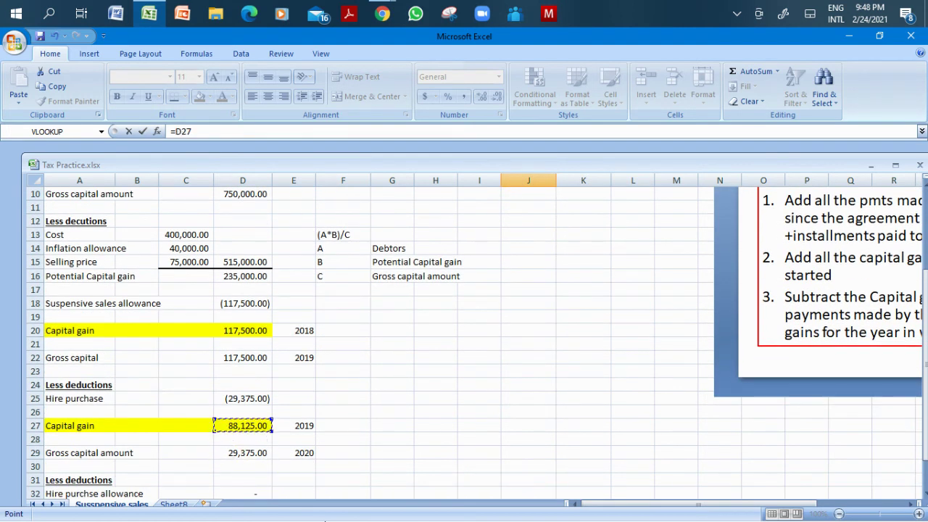
{"action": "key", "text": "Return"}
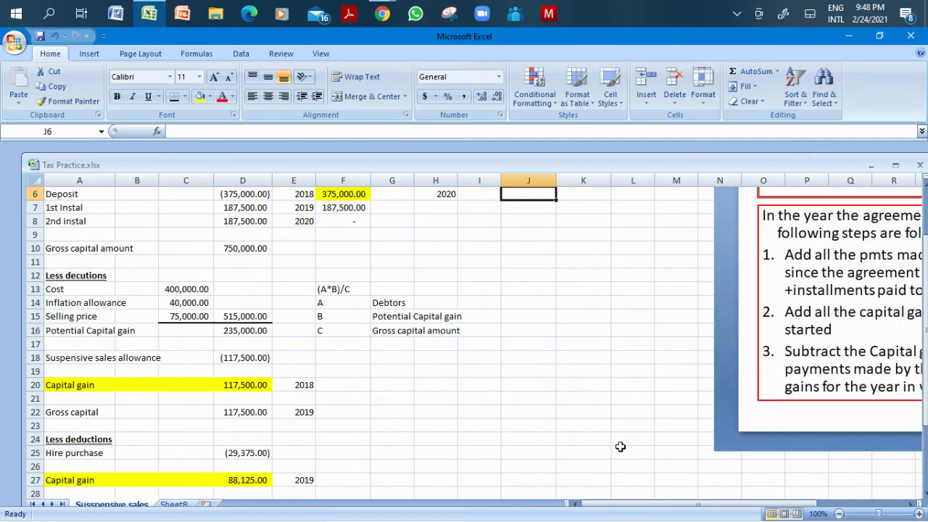
Enter 0 in cell J6 as the capital gain for 2020.
{"action": "left_click", "coordinate": [552, 276]}
{"action": "key", "text": "Up"}
{"action": "key", "text": "Up"}
{"action": "key", "text": "Up"}
{"action": "key", "text": "Up"}
{"action": "key", "text": "Up"}
{"action": "key", "text": "Up"}
{"action": "key", "text": "Up"}
{"action": "key", "text": "Up"}
{"action": "key", "text": "Up"}
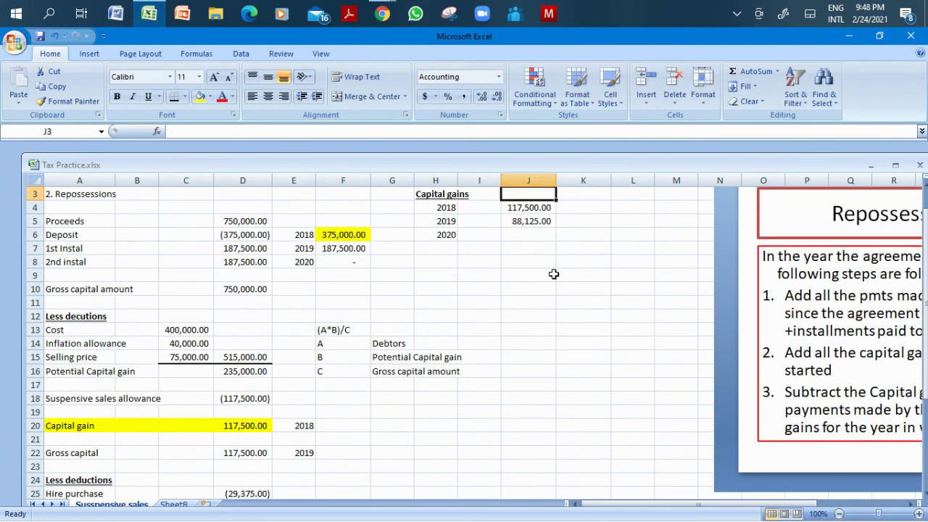
{"action": "key", "text": "Down"}
{"action": "key", "text": "Down"}
{"action": "key", "text": "Down"}
{"action": "type", "text": "0"}
{"action": "key", "text": "Up"}
Apply the comma number style to the yearly capital gains in cells J4 to J6.
{"action": "key", "text": "Up"}
{"action": "key", "text": "Up"}
{"action": "key", "text": "Up"}
{"action": "key", "text": "Up"}
{"action": "key", "text": "Down"}
{"action": "key", "text": "Down"}
{"action": "key", "text": "Down"}
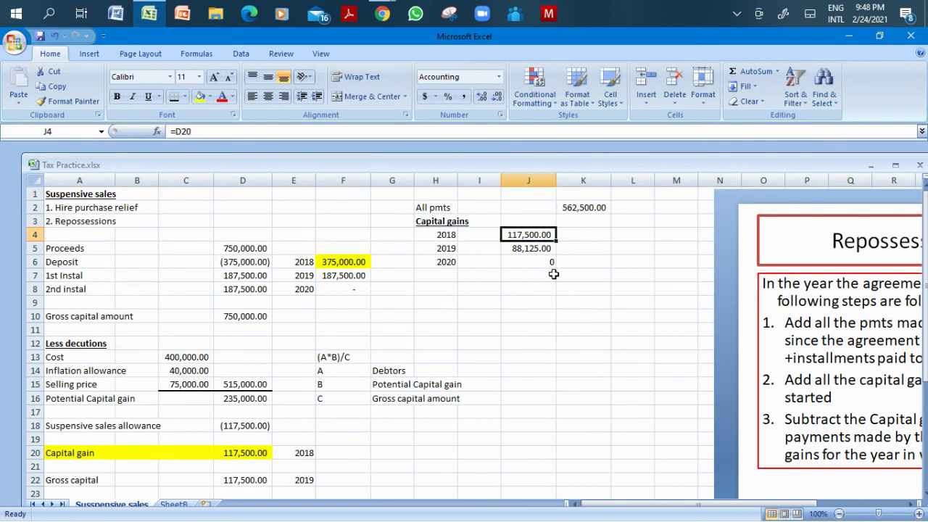
{"action": "key", "text": "shift+Down"}
{"action": "key", "text": "shift+Down"}
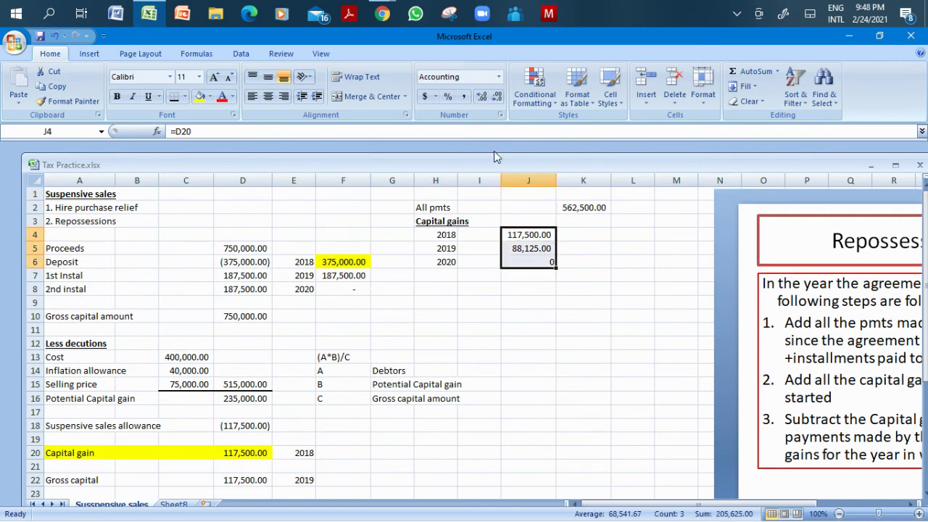
{"action": "left_click", "coordinate": [463, 95]}
{"action": "left_click", "coordinate": [644, 287]}
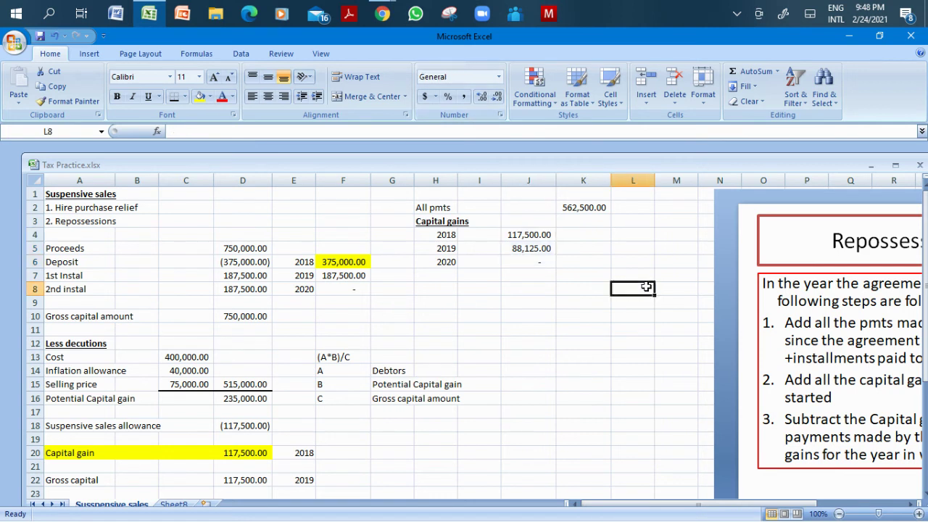
Examine the repossession steps on the slide beside the workings.
{"action": "left_click", "coordinate": [567, 261]}
{"action": "key", "text": "Right"}
{"action": "key", "text": "Right"}
{"action": "key", "text": "Right"}
{"action": "key", "text": "Right"}
{"action": "key", "text": "Right"}
{"action": "key", "text": "Right"}
{"action": "key", "text": "Right"}
{"action": "key", "text": "Right"}
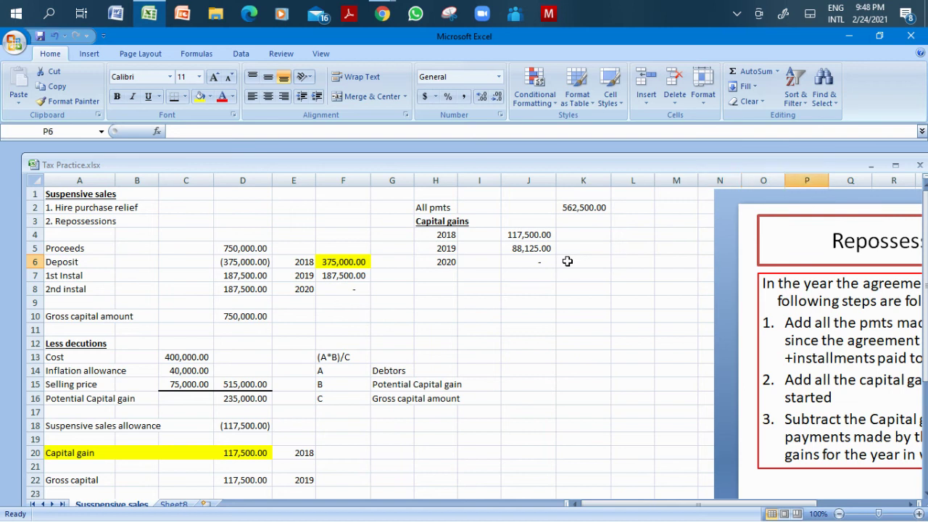
{"action": "key", "text": "Right"}
{"action": "key", "text": "Right"}
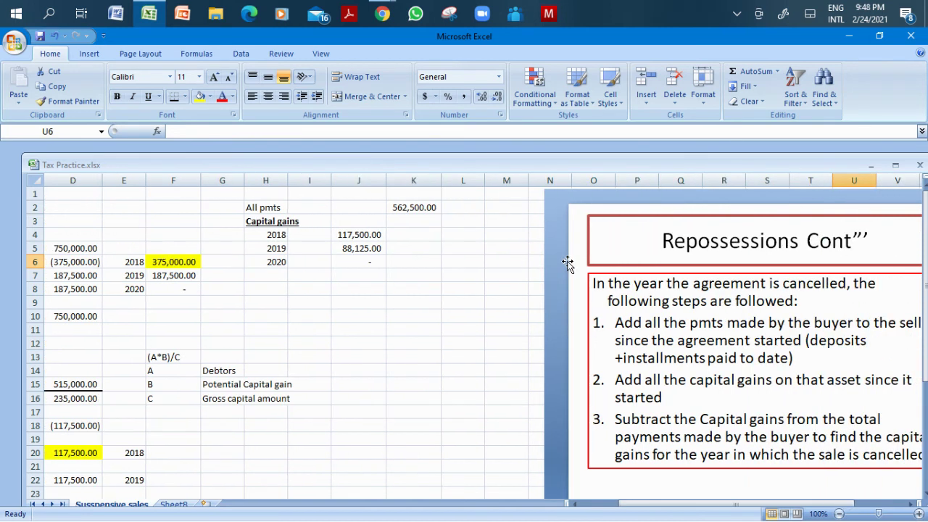
Total the yearly capital gains in cell K6 with the formula =SUM(J4:J6).
{"action": "key", "text": "Left"}
{"action": "key", "text": "Left"}
{"action": "key", "text": "Left"}
{"action": "key", "text": "Left"}
{"action": "key", "text": "Left"}
{"action": "key", "text": "Left"}
{"action": "key", "text": "Left"}
{"action": "key", "text": "Left"}
{"action": "key", "text": "Left"}
{"action": "key", "text": "Left"}
{"action": "key", "text": "Left"}
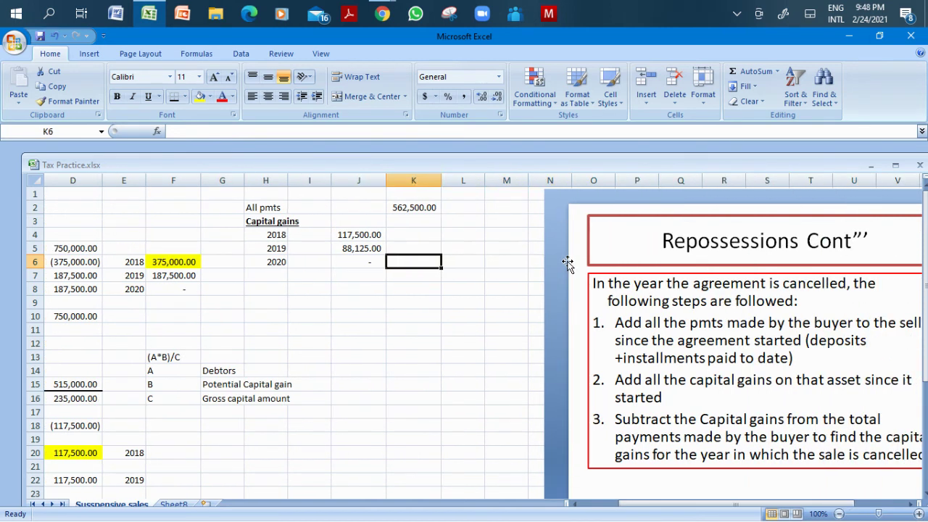
{"action": "key", "text": "Right"}
{"action": "type", "text": "=sum"}
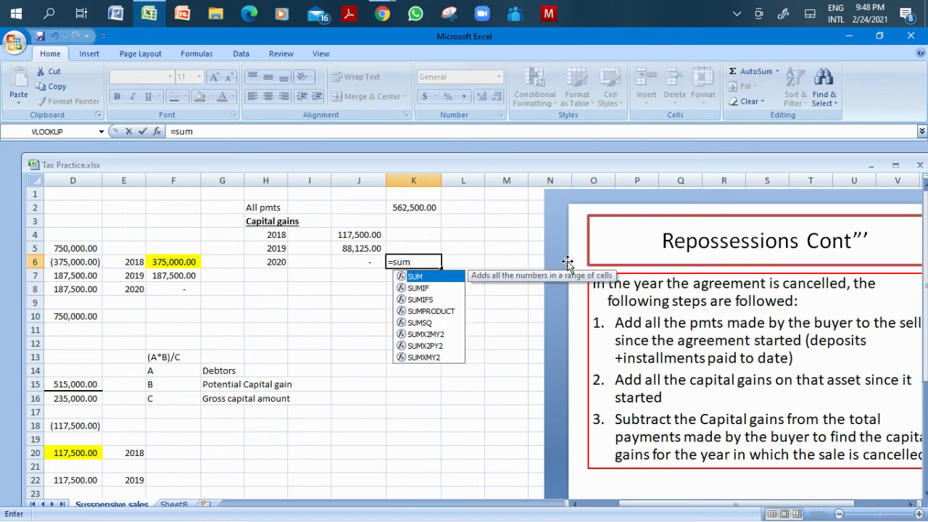
{"action": "double_click", "coordinate": [448, 279]}
{"action": "left_click", "coordinate": [355, 235]}
{"action": "left_click_drag", "start_coordinate": [356, 236], "coordinate": [356, 258]}
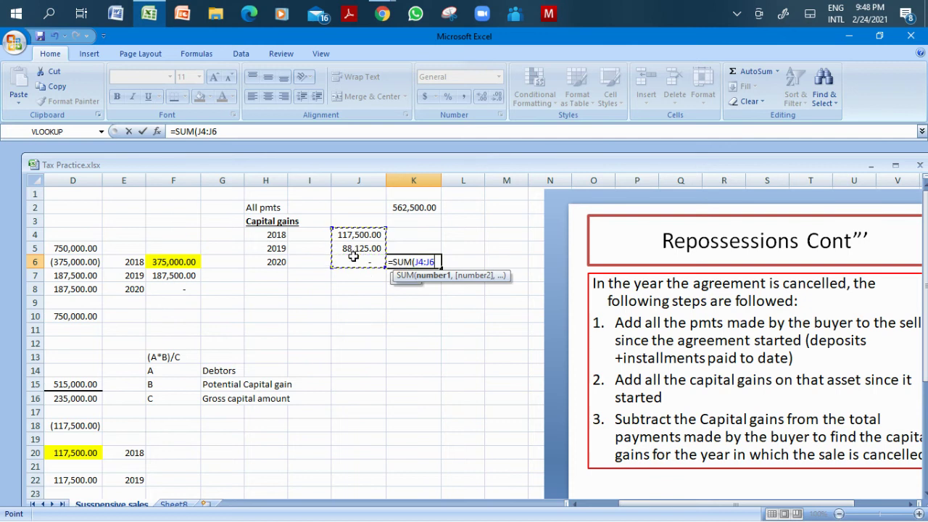
{"action": "key", "text": "Return"}
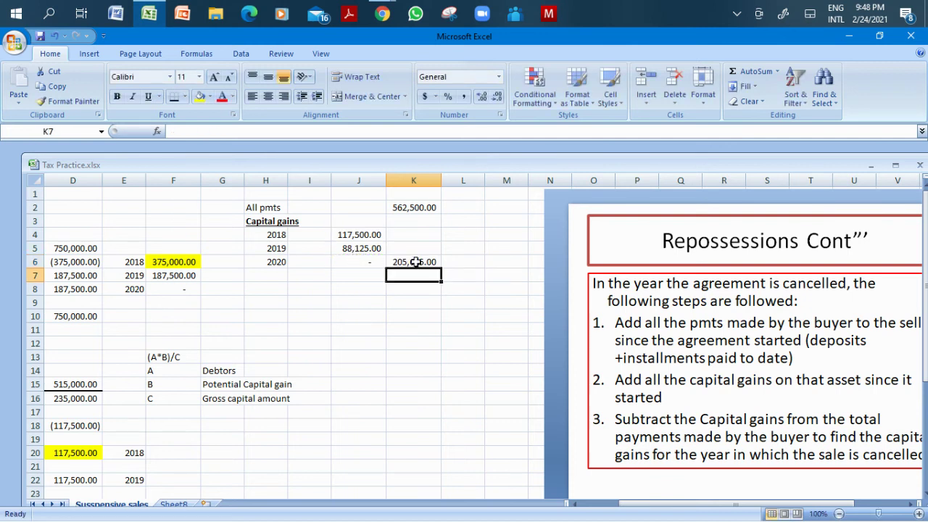
{"action": "left_click", "coordinate": [429, 331]}
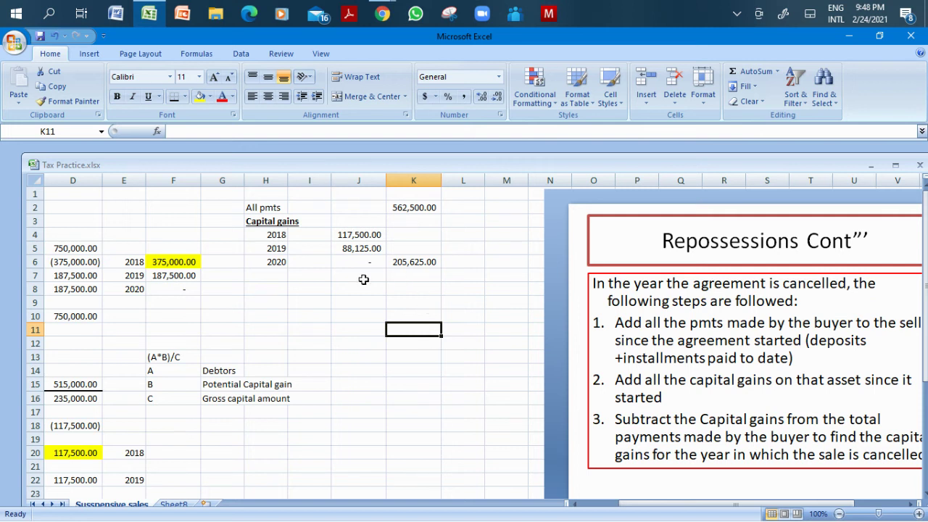
Subtract the total capital gains from all payments in cell K7 with the formula =K2-K6.
{"action": "left_click", "coordinate": [407, 276]}
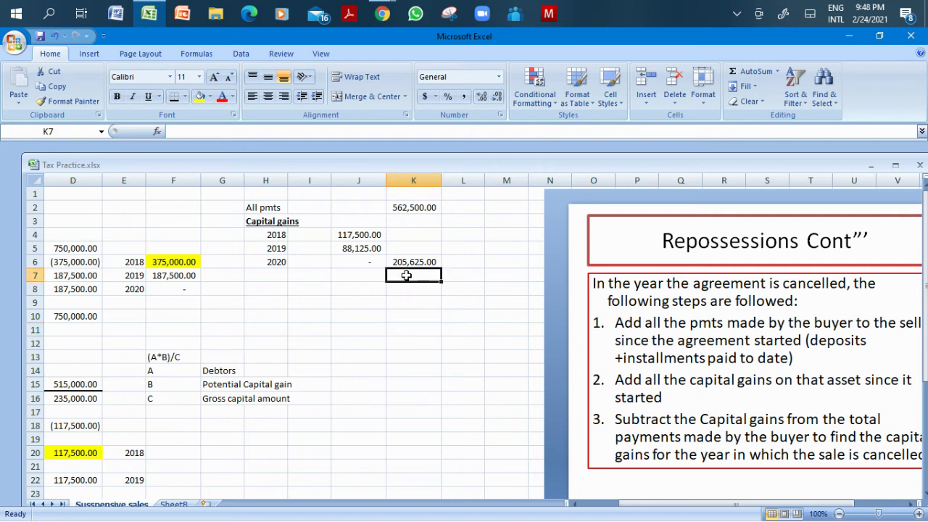
{"action": "type", "text": "="}
{"action": "left_click", "coordinate": [403, 207]}
{"action": "type", "text": "-"}
{"action": "left_click", "coordinate": [410, 261]}
{"action": "key", "text": "Return"}
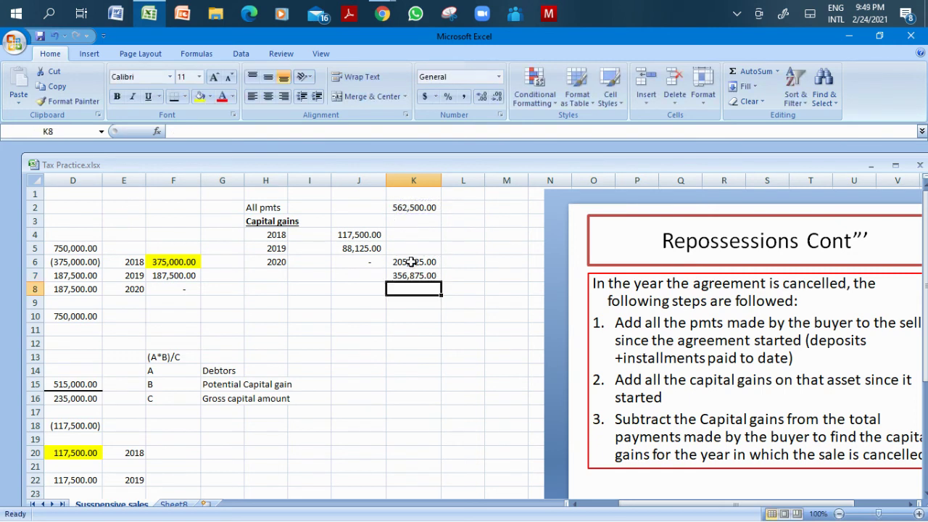
{"action": "left_click", "coordinate": [412, 315]}
{"action": "left_click", "coordinate": [408, 275]}
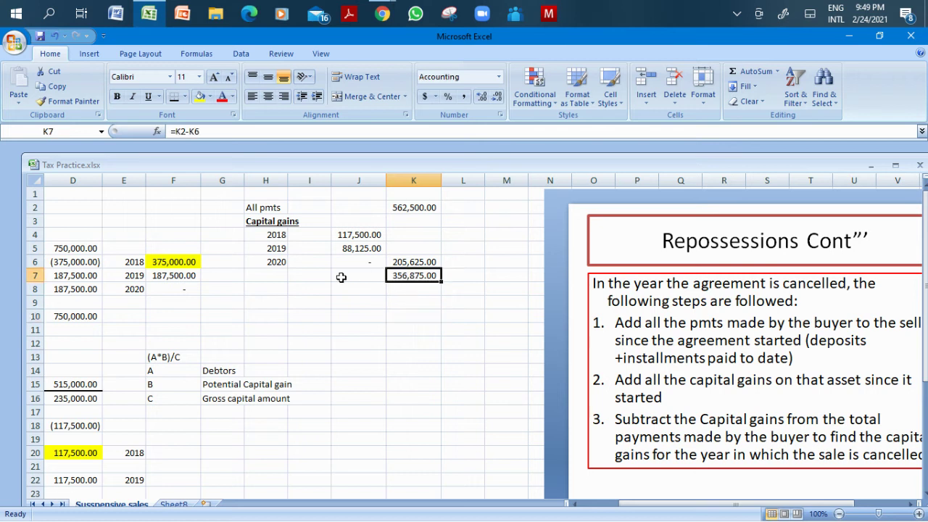
Move the capital gains total from cell K6 up to cell K5.
{"action": "left_click", "coordinate": [311, 276]}
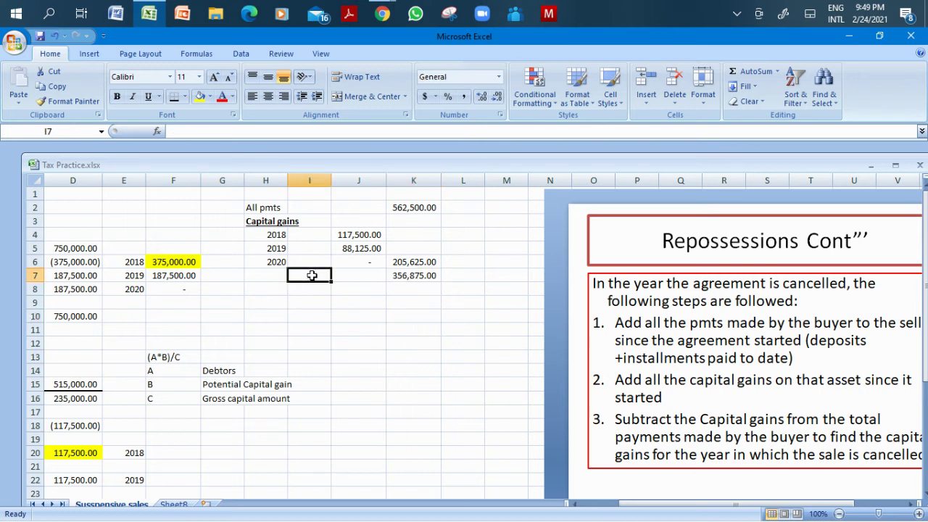
{"action": "left_click", "coordinate": [277, 261]}
{"action": "left_click", "coordinate": [395, 260]}
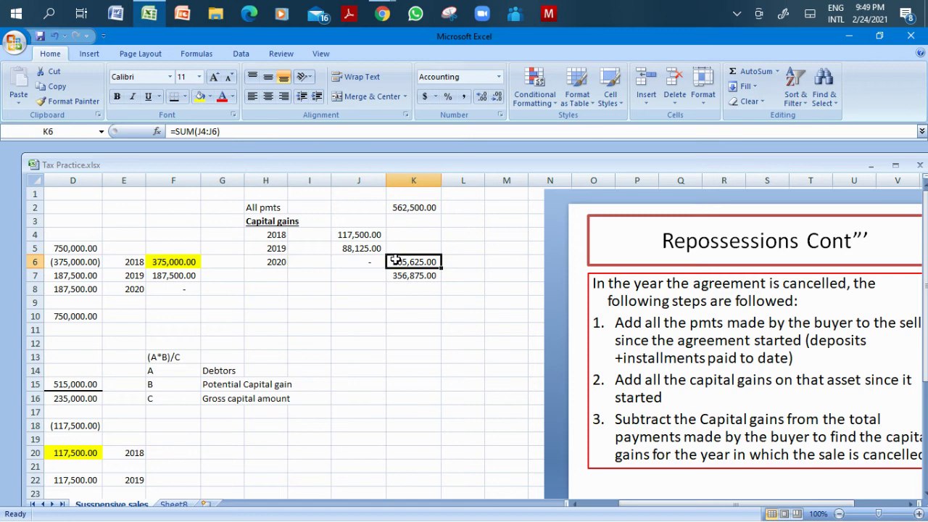
{"action": "key", "text": "ctrl+x"}
{"action": "key", "text": "Up"}
{"action": "key", "text": "Return"}
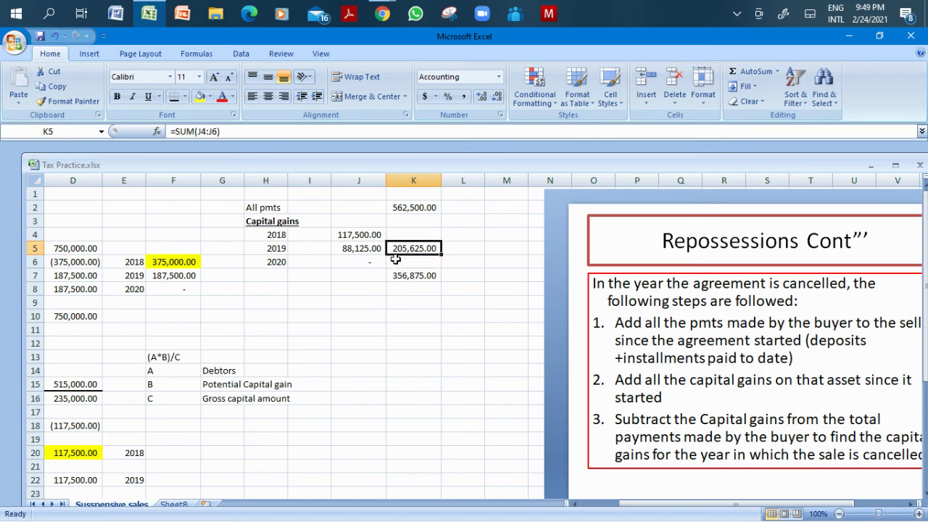
Move the 2020 label from cell H6 down to H7 and clear the 2020 capital gain in cell J6.
{"action": "left_click", "coordinate": [273, 261]}
{"action": "key", "text": "ctrl+x"}
{"action": "key", "text": "Down"}
{"action": "key", "text": "Return"}
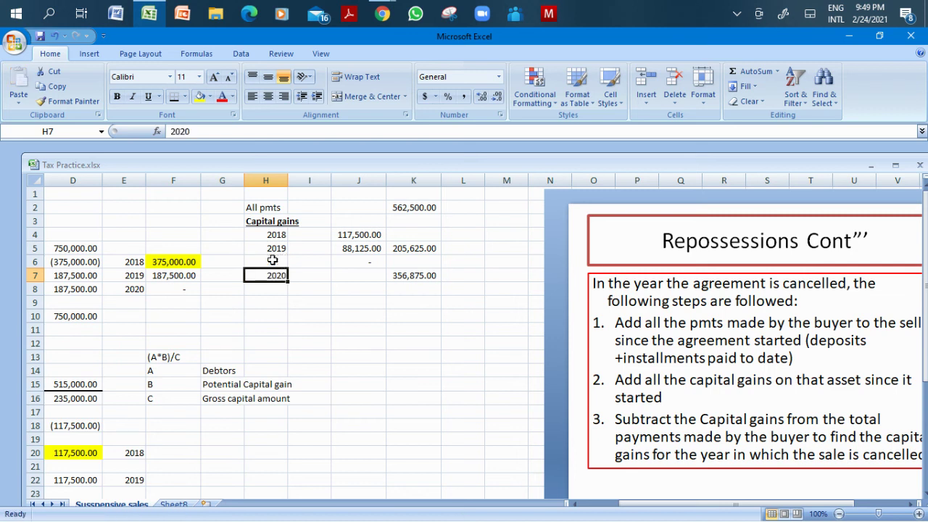
{"action": "key", "text": "Up"}
{"action": "key", "text": "Right"}
{"action": "key", "text": "Right"}
{"action": "key", "text": "Delete"}
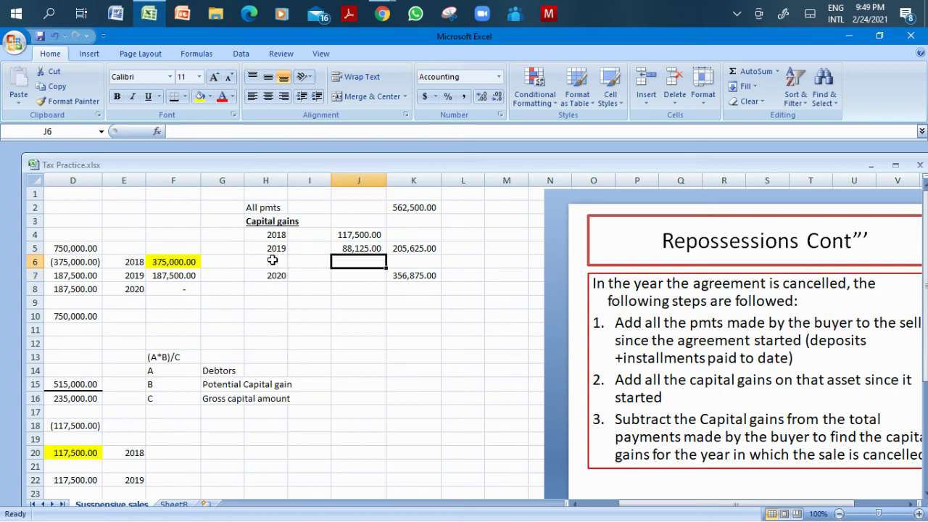
Highlight the 2020 capital gain row, cells H7 to K7, with yellow fill.
{"action": "key", "text": "Right"}
{"action": "key", "text": "Down"}
{"action": "key", "text": "shift+Left"}
{"action": "key", "text": "shift+Left"}
{"action": "key", "text": "shift+Left"}
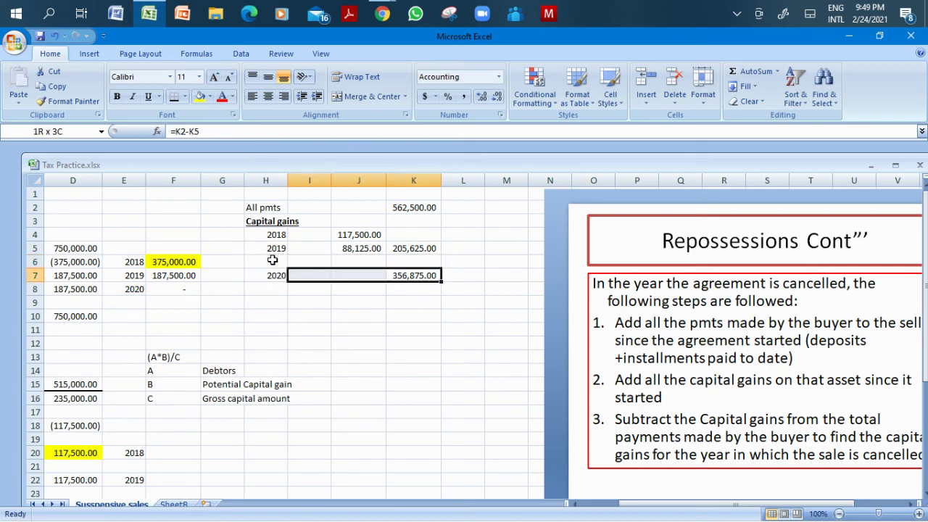
{"action": "left_click", "coordinate": [200, 98]}
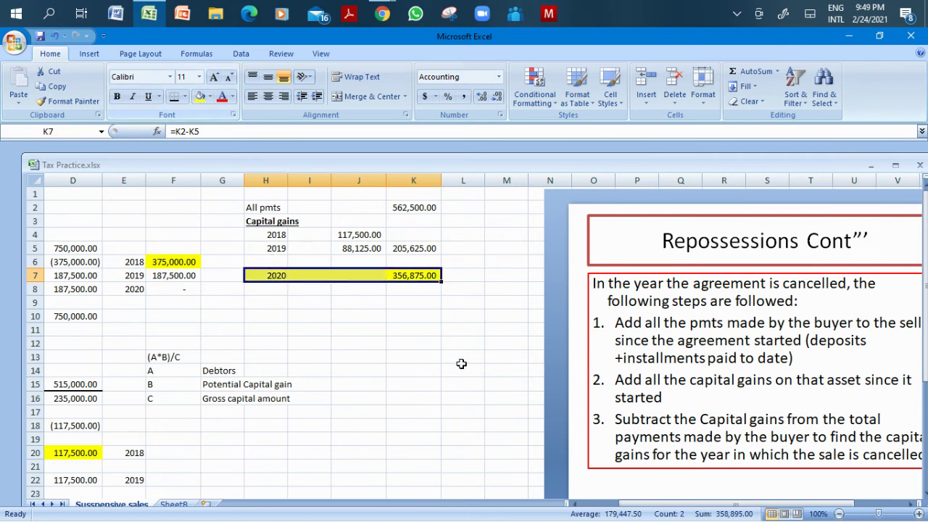
Review the slide's repossession steps against the workings and the 2020 capital gain formula.
{"action": "left_click", "coordinate": [460, 366]}
{"action": "key", "text": "Right"}
{"action": "key", "text": "Right"}
{"action": "key", "text": "Right"}
{"action": "key", "text": "Right"}
{"action": "key", "text": "Right"}
{"action": "key", "text": "Right"}
{"action": "key", "text": "Right"}
{"action": "key", "text": "Right"}
{"action": "key", "text": "Right"}
{"action": "key", "text": "Right"}
{"action": "key", "text": "Right"}
{"action": "key", "text": "Right"}
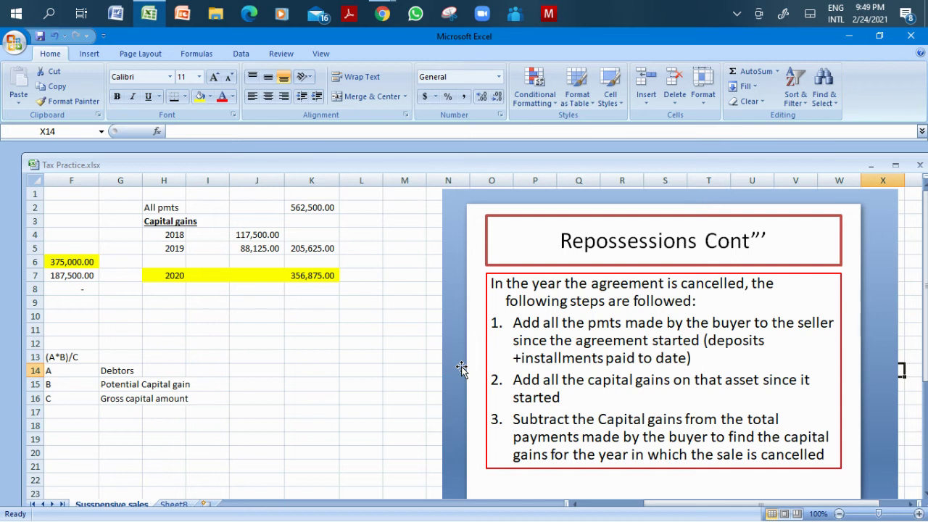
{"action": "key", "text": "Left"}
{"action": "key", "text": "Left"}
{"action": "key", "text": "Left"}
{"action": "key", "text": "Left"}
{"action": "key", "text": "Left"}
{"action": "key", "text": "Left"}
{"action": "key", "text": "Left"}
{"action": "key", "text": "Left"}
{"action": "key", "text": "Left"}
{"action": "key", "text": "Left"}
{"action": "key", "text": "Left"}
{"action": "key", "text": "Left"}
{"action": "key", "text": "Left"}
{"action": "key", "text": "Left"}
{"action": "key", "text": "Left"}
{"action": "key", "text": "Left"}
{"action": "key", "text": "Left"}
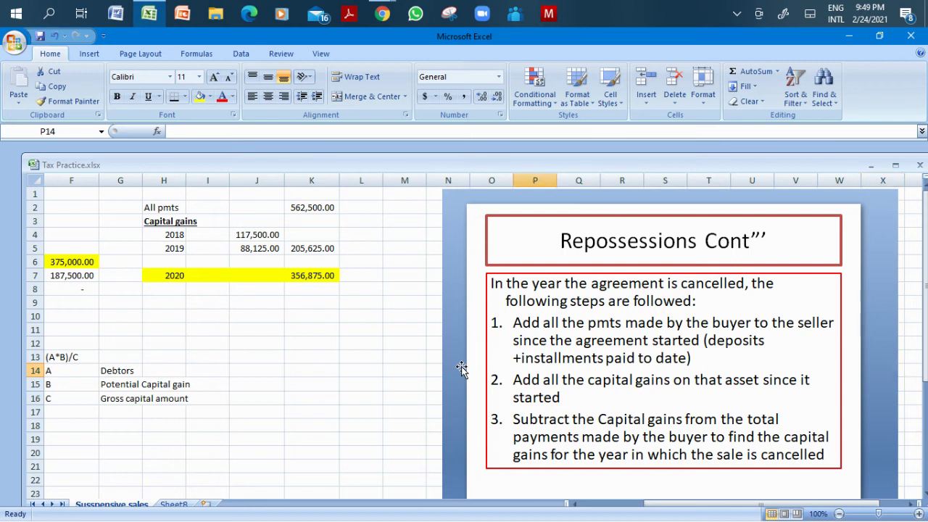
{"action": "key", "text": "Left"}
{"action": "key", "text": "Left"}
{"action": "key", "text": "Left"}
{"action": "key", "text": "Left"}
{"action": "key", "text": "Left"}
{"action": "key", "text": "Left"}
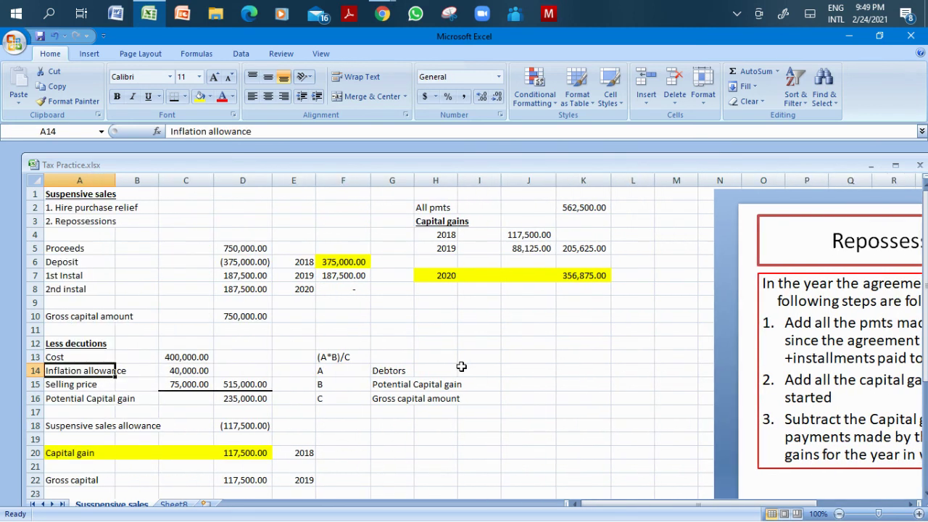
{"action": "left_click", "coordinate": [591, 275]}
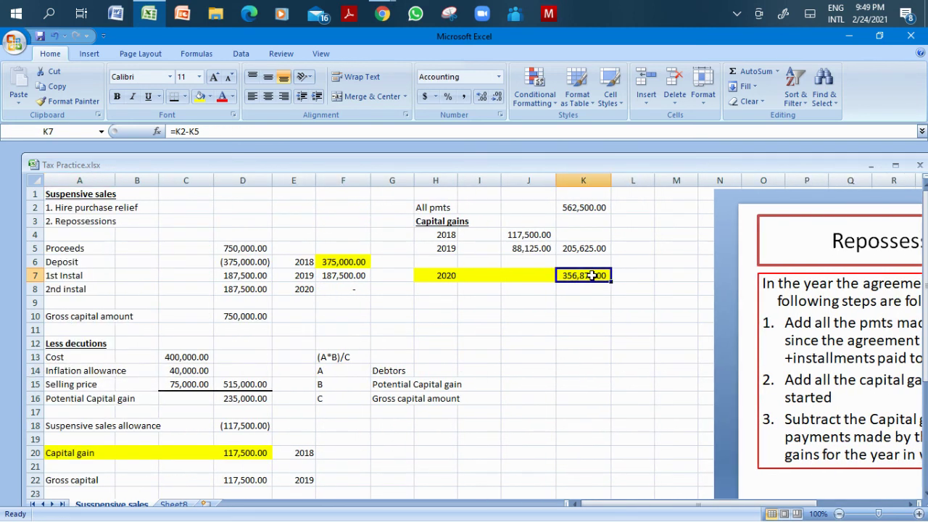
{"action": "left_click", "coordinate": [440, 301]}
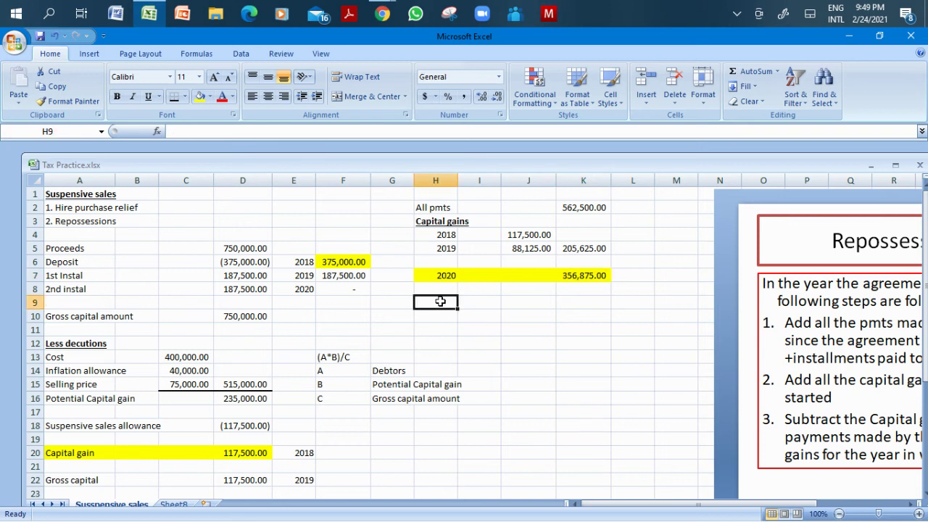
{"action": "type", "text": "CGT @ 2020"}
{"action": "key", "text": "Tab"}
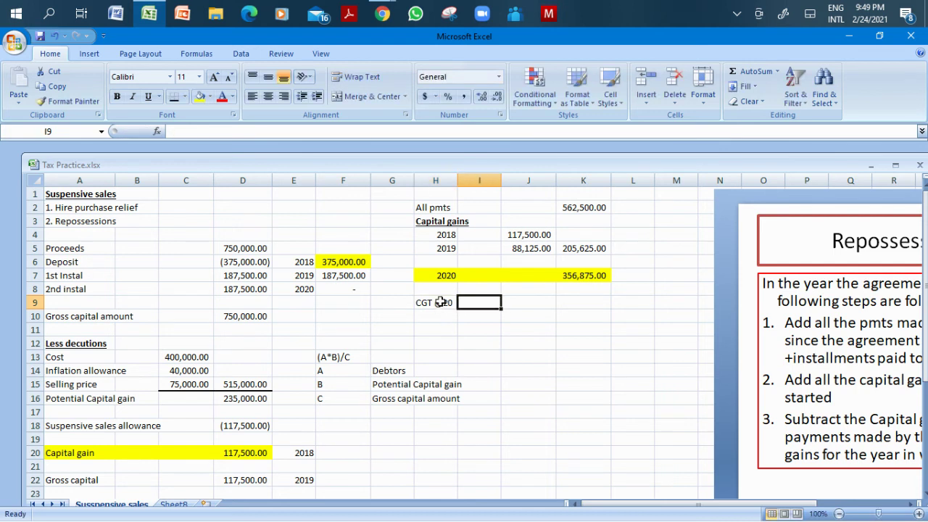
Calculate the capital gains tax in cell K9 with the formula =K7*20%.
{"action": "key", "text": "Tab"}
{"action": "key", "text": "Tab"}
{"action": "type", "text": "="}
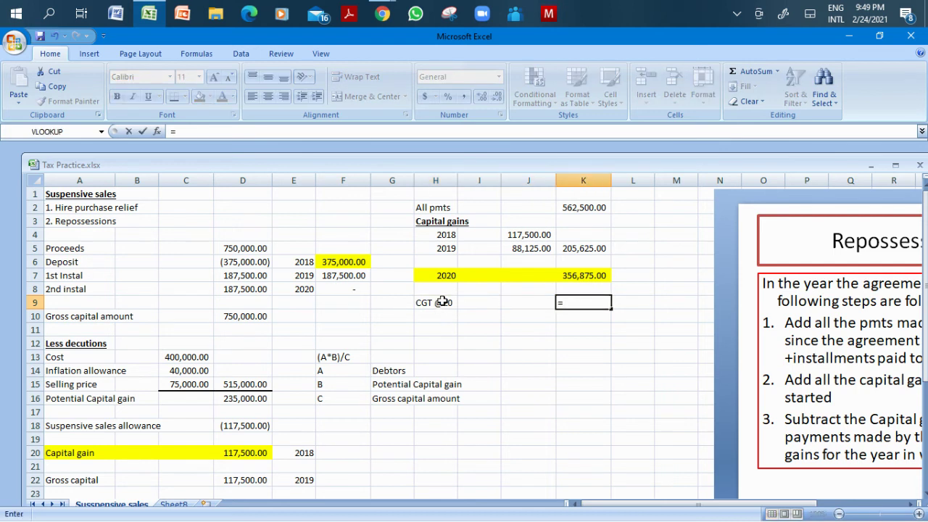
{"action": "left_click", "coordinate": [582, 276]}
{"action": "type", "text": "*"}
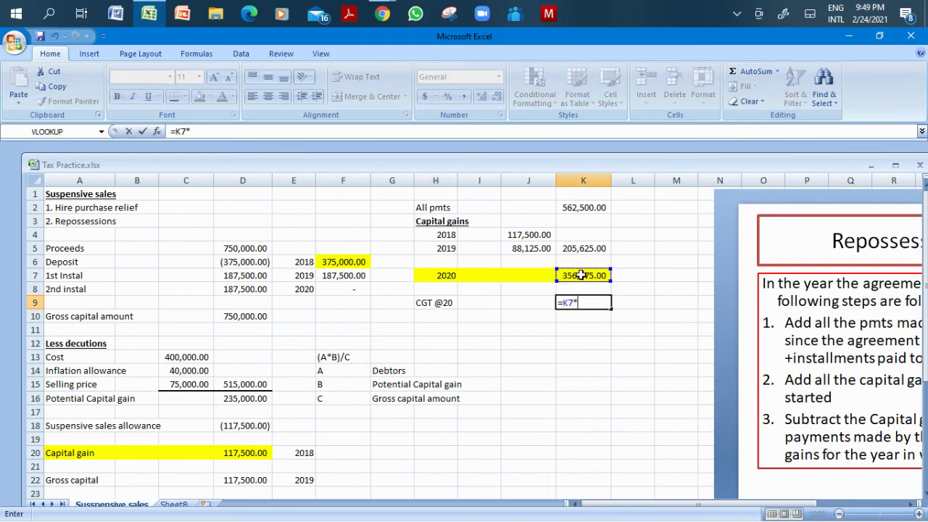
{"action": "type", "text": "20%"}
{"action": "key", "text": "Return"}
{"action": "key", "text": "Up"}
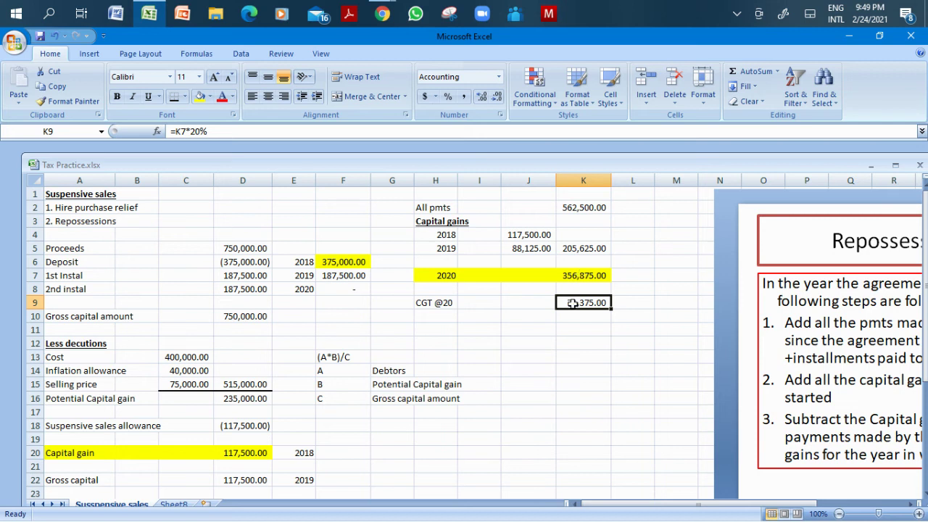
{"action": "left_click", "coordinate": [544, 359]}
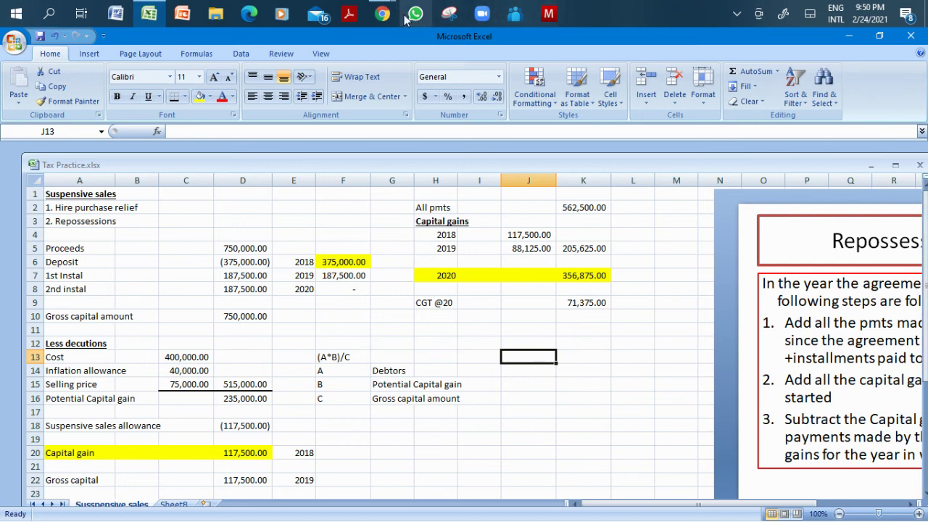
Switch to the Vidyard library in Chrome and look through the list of recorded lessons.
{"action": "left_click", "coordinate": [382, 13]}
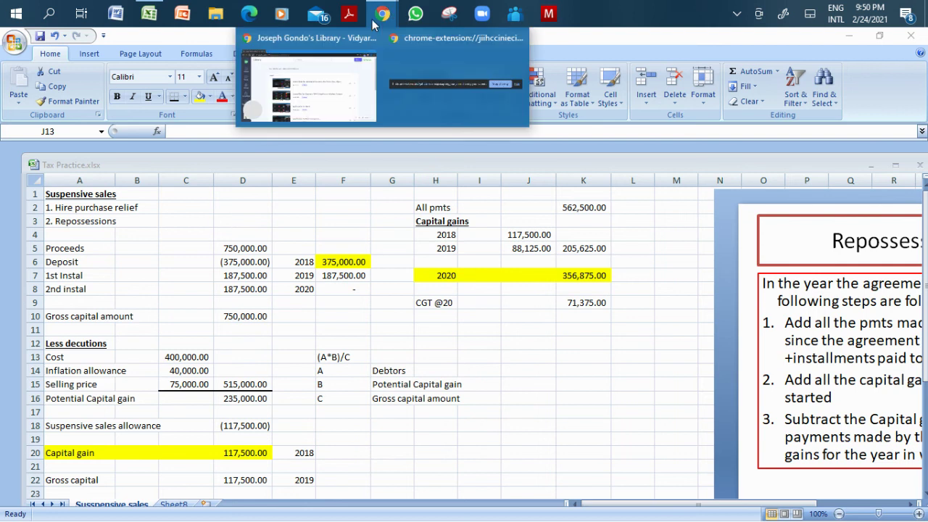
{"action": "right_click", "coordinate": [371, 16]}
{"action": "left_click", "coordinate": [377, 14]}
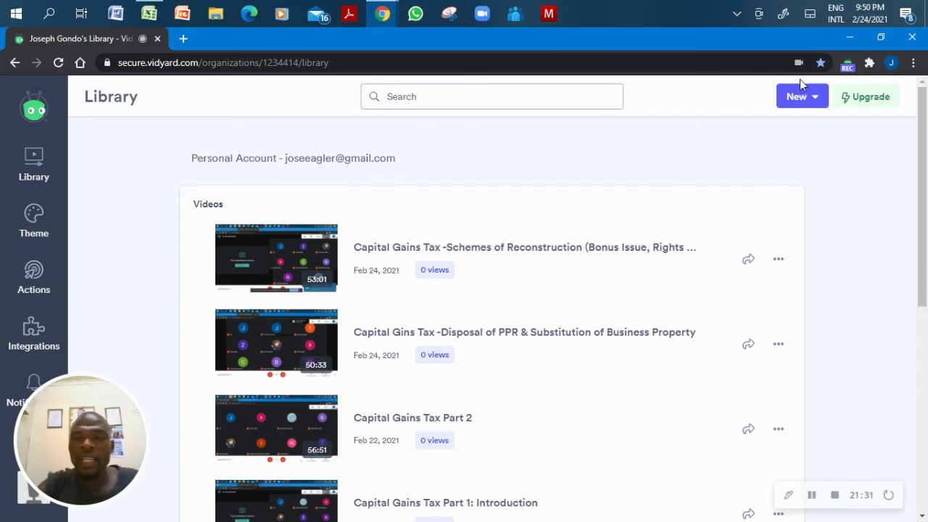
{"action": "left_click_drag", "start_coordinate": [922, 107], "coordinate": [899, 334]}
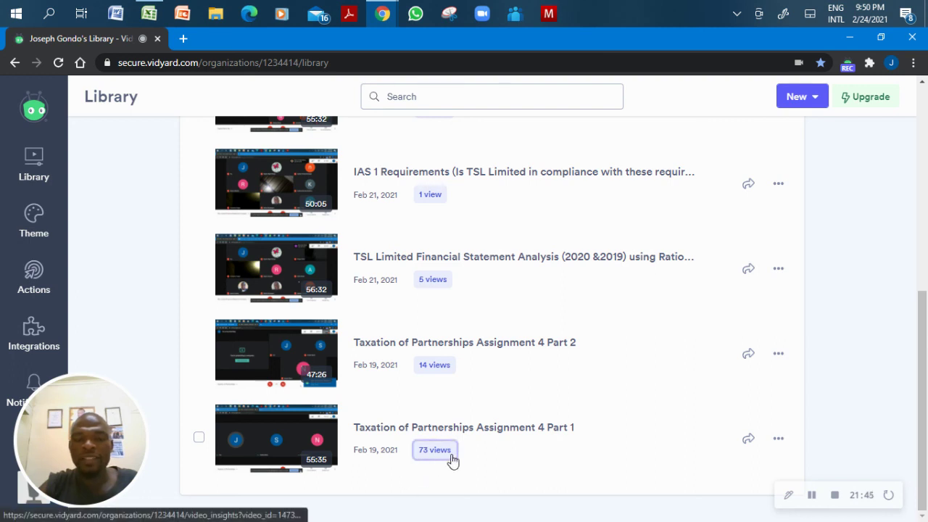
{"action": "left_click_drag", "start_coordinate": [922, 357], "coordinate": [923, 192]}
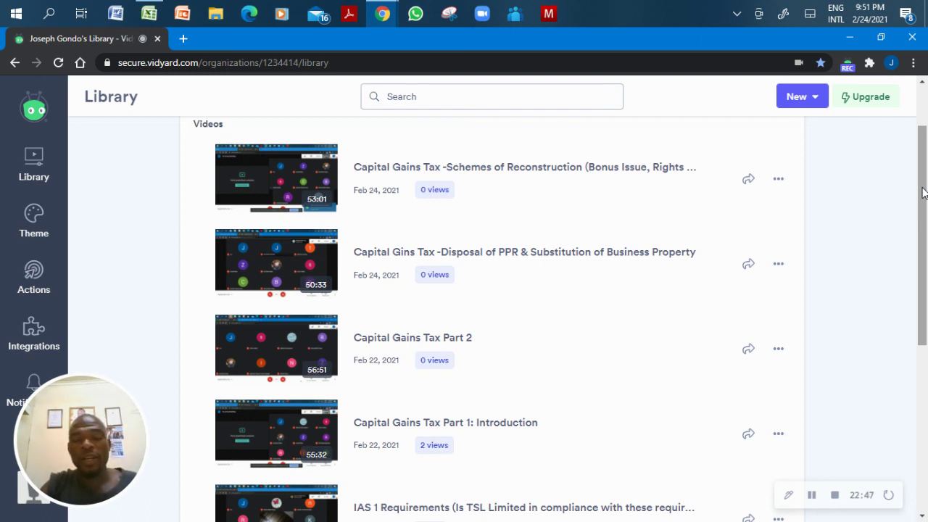
{"action": "left_click_drag", "start_coordinate": [923, 192], "coordinate": [925, 164]}
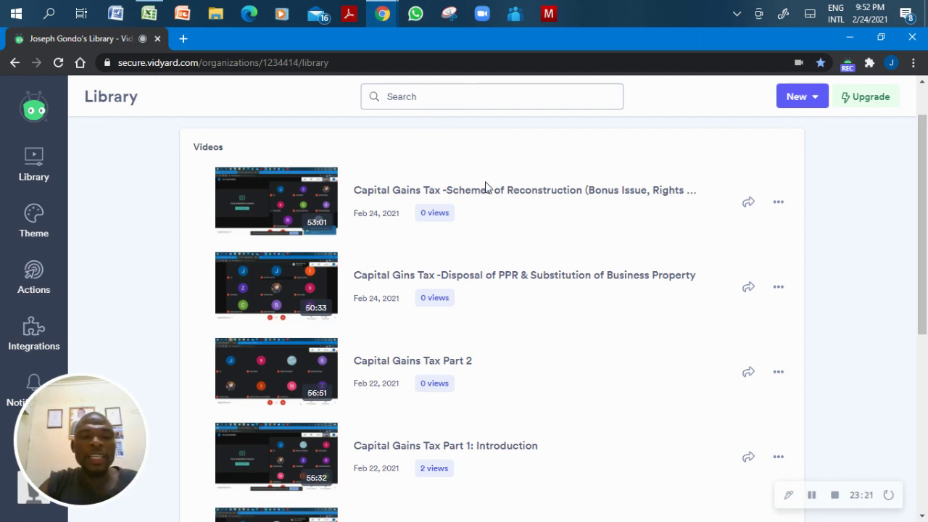
Preview the "Capital Gains Tax -Schemes of Reconstruction" video, skipping ahead in stages to 25:07.
{"action": "left_click", "coordinate": [296, 206]}
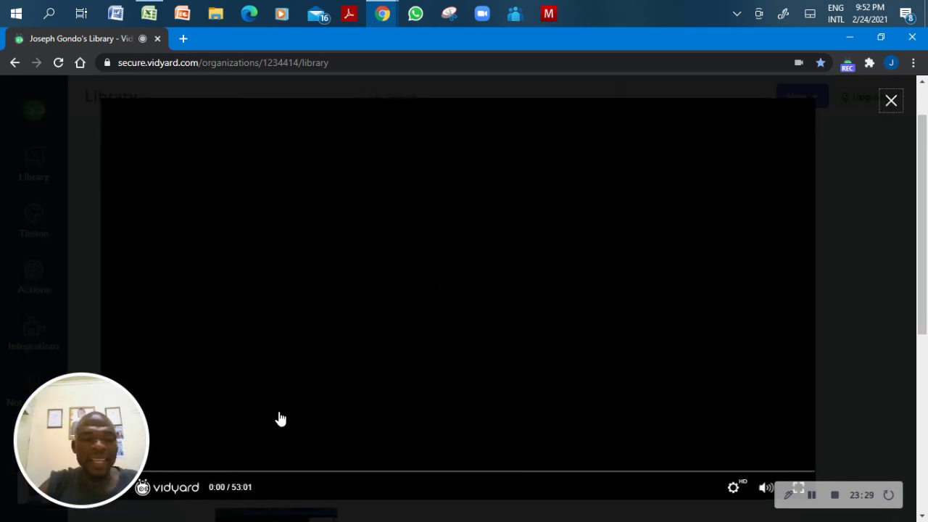
{"action": "left_click", "coordinate": [260, 472]}
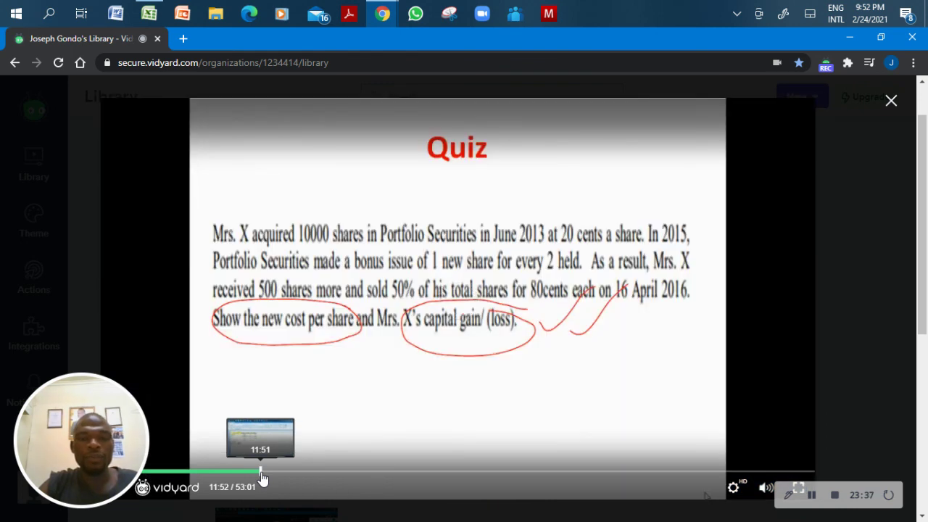
{"action": "left_click", "coordinate": [331, 473]}
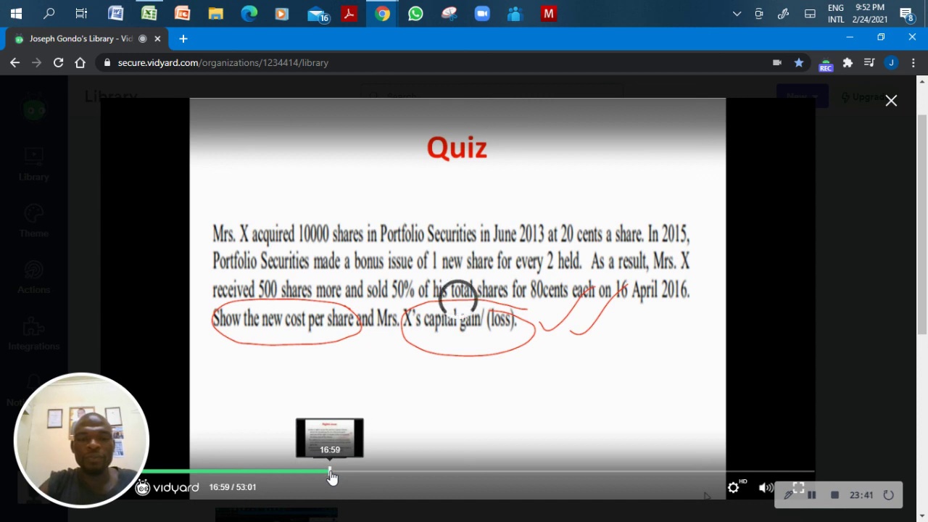
{"action": "left_click", "coordinate": [393, 473]}
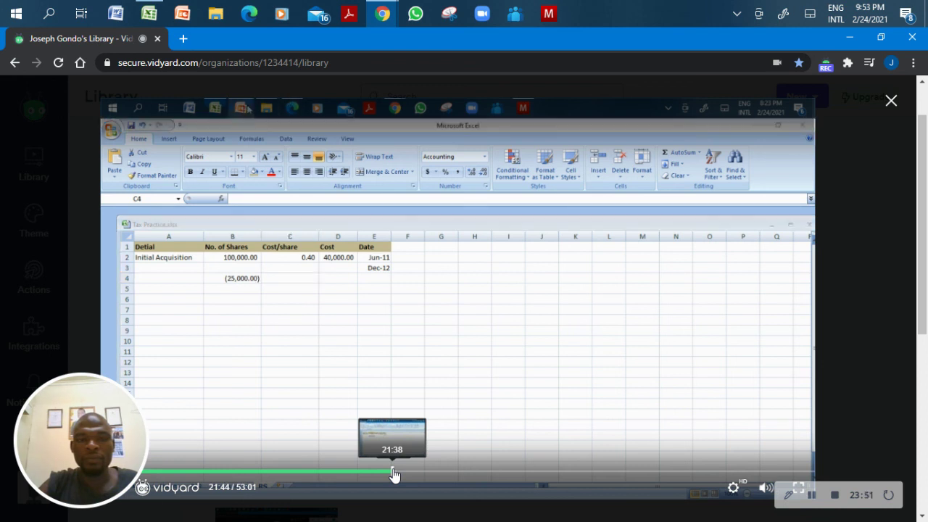
{"action": "left_click", "coordinate": [440, 472]}
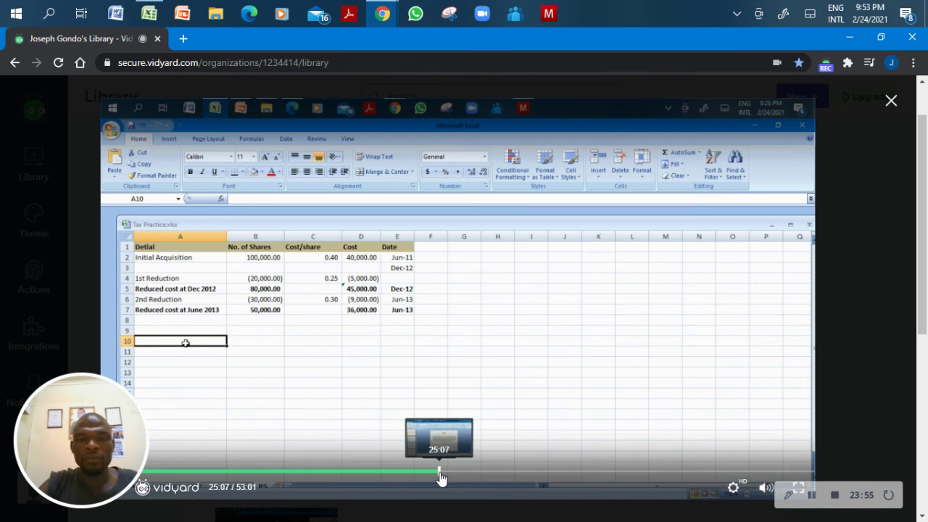
{"action": "left_click", "coordinate": [891, 102]}
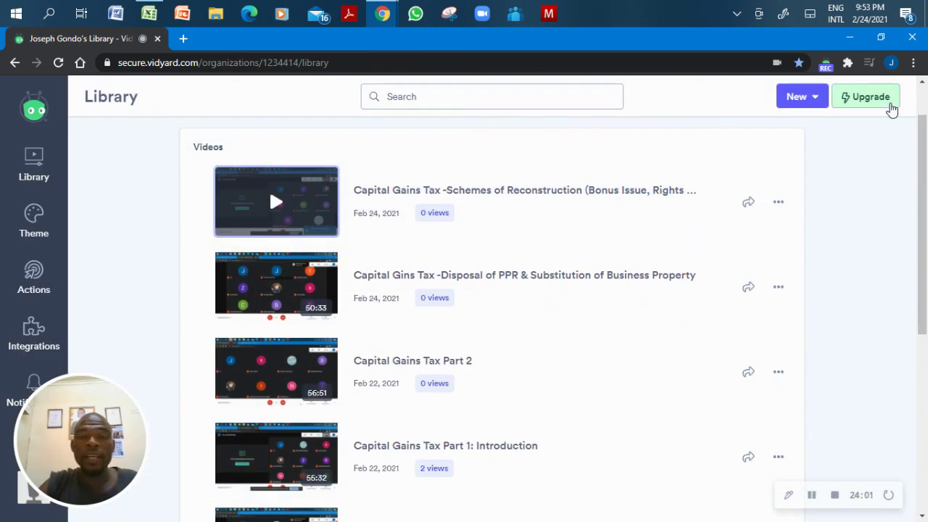